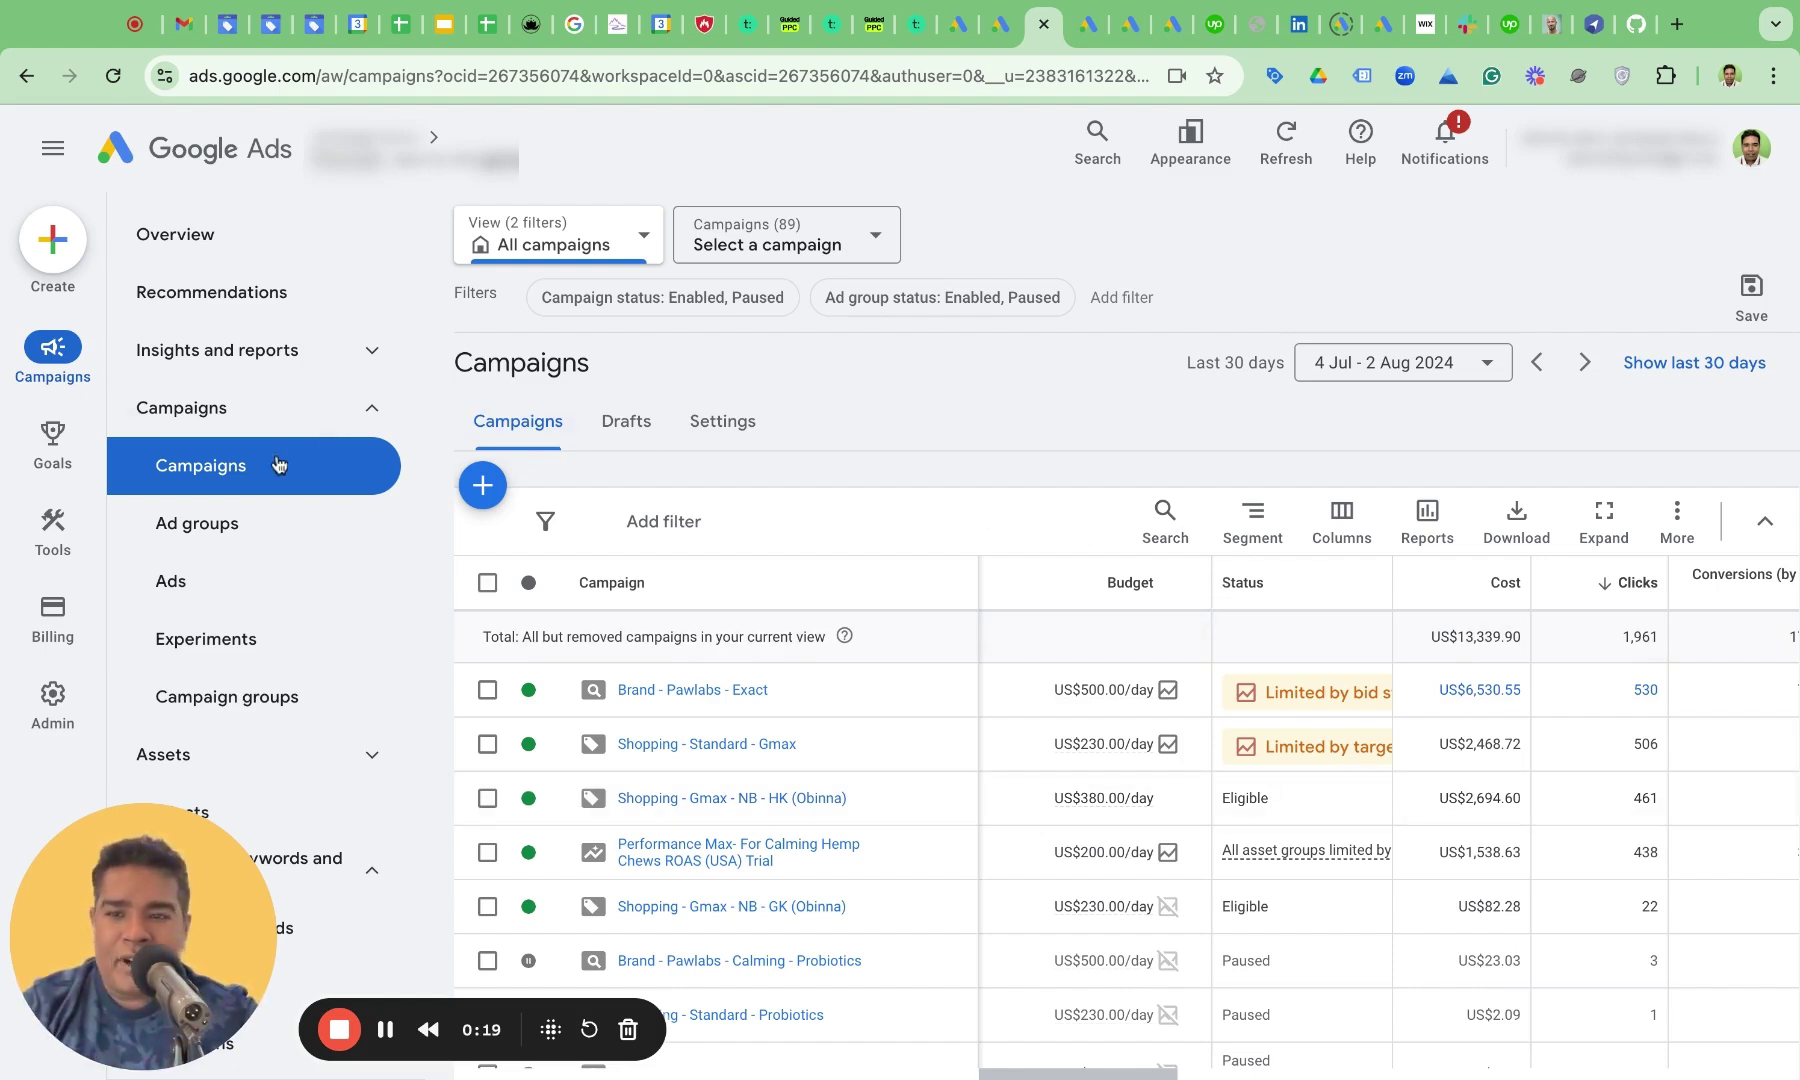
- Open the Insights page of the Performance Max calming hemp chews campaign
{"action": "scroll", "coordinate": [952, 780], "scroll_direction": "down", "scroll_amount": 2}
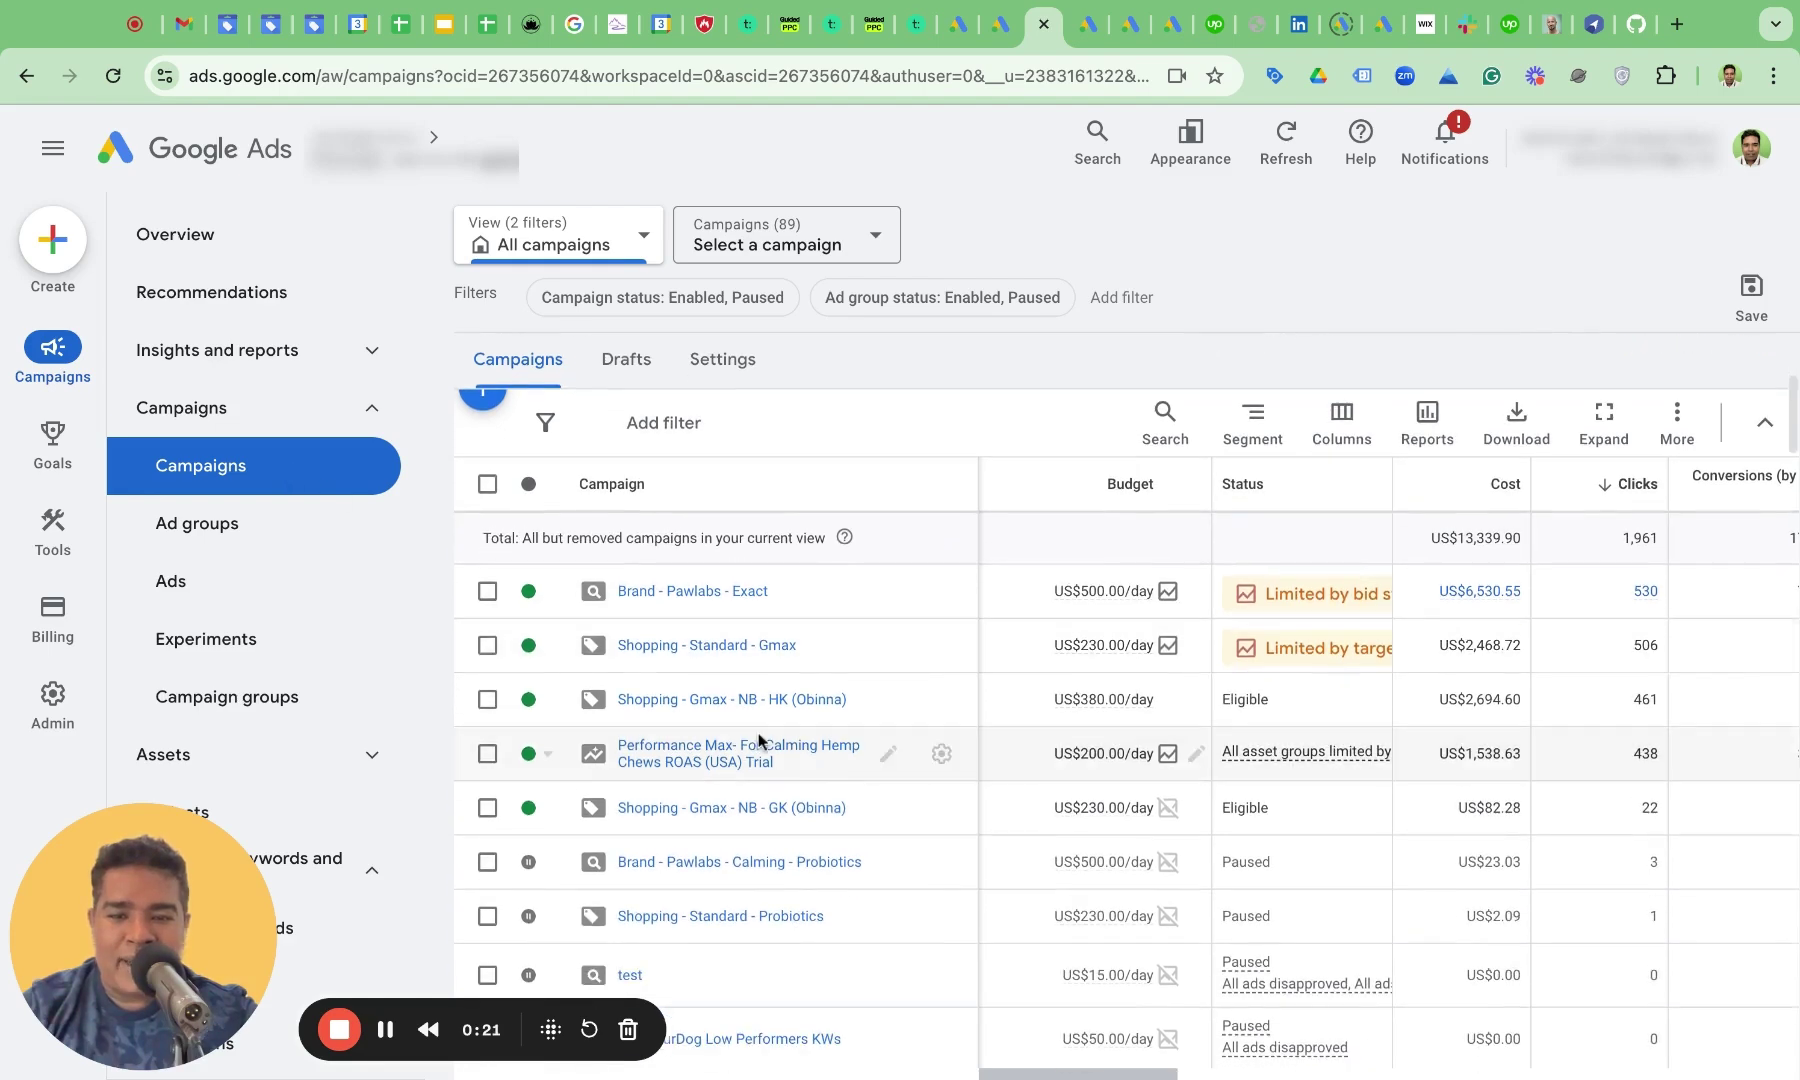
{"action": "left_click", "coordinate": [750, 748]}
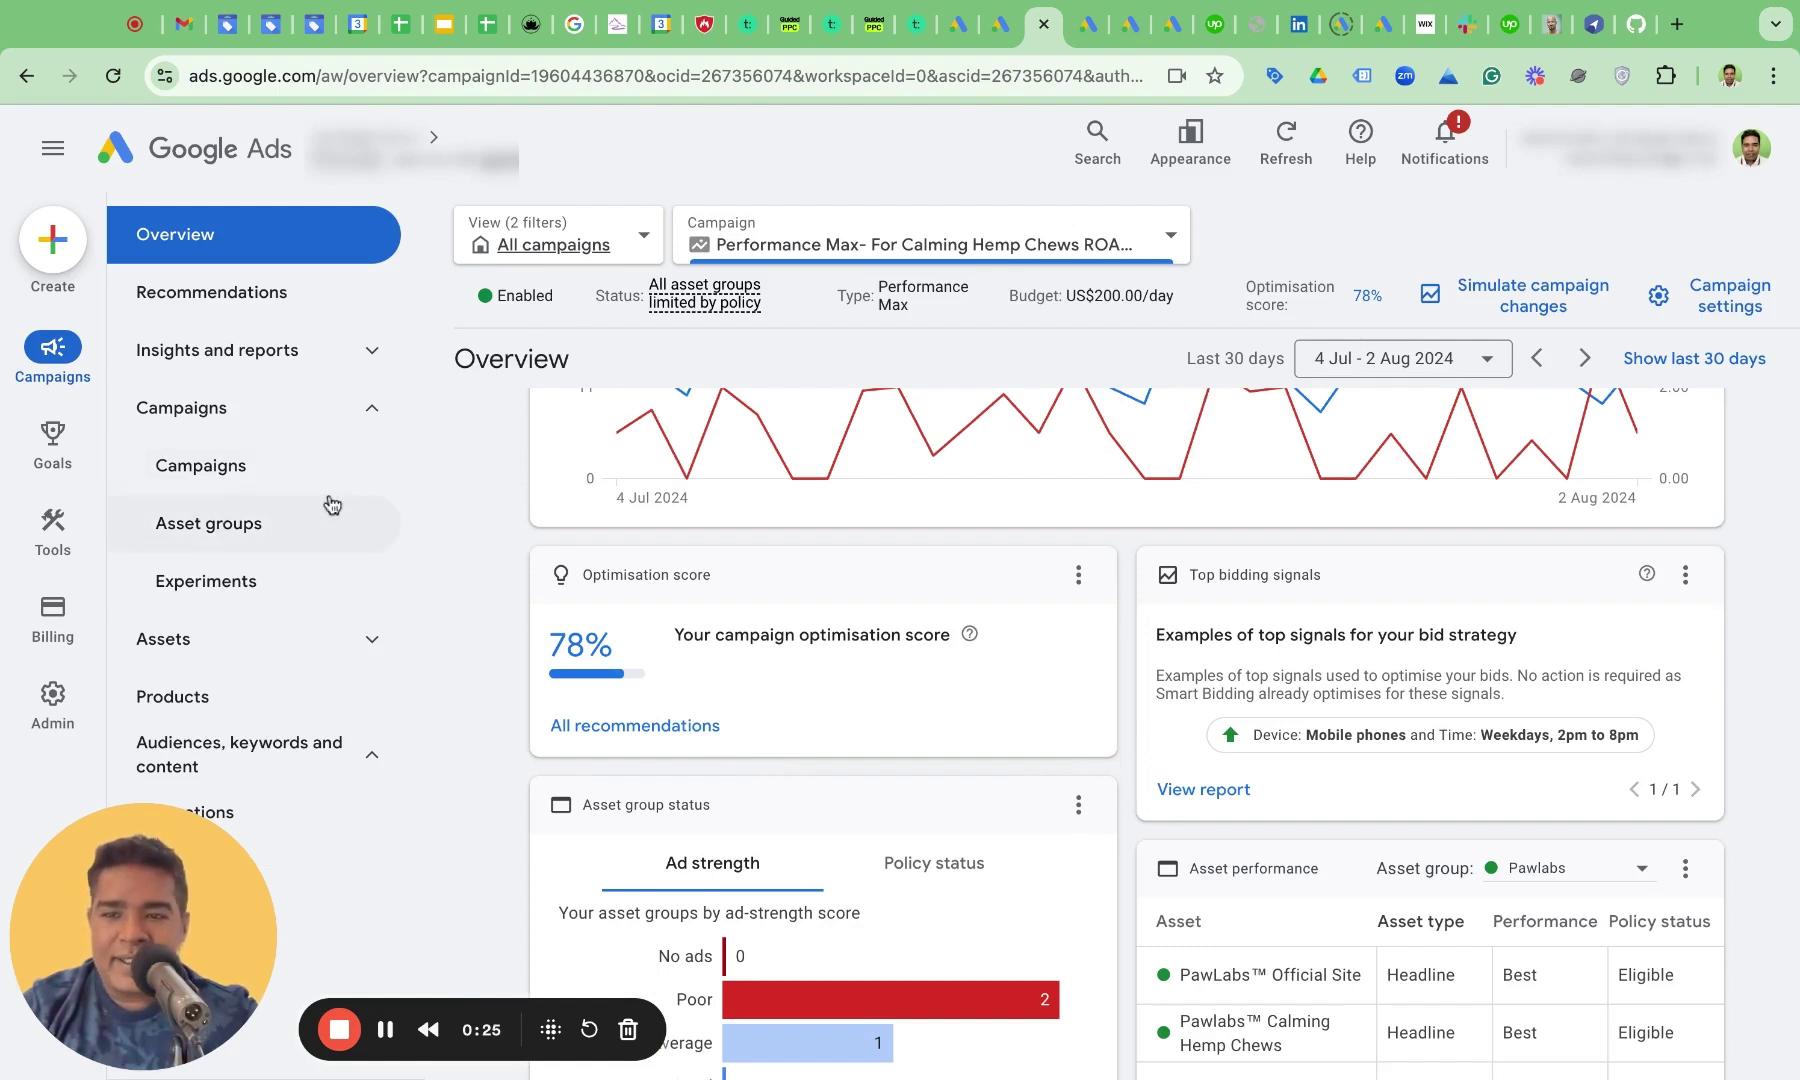
{"action": "left_click", "coordinate": [270, 352]}
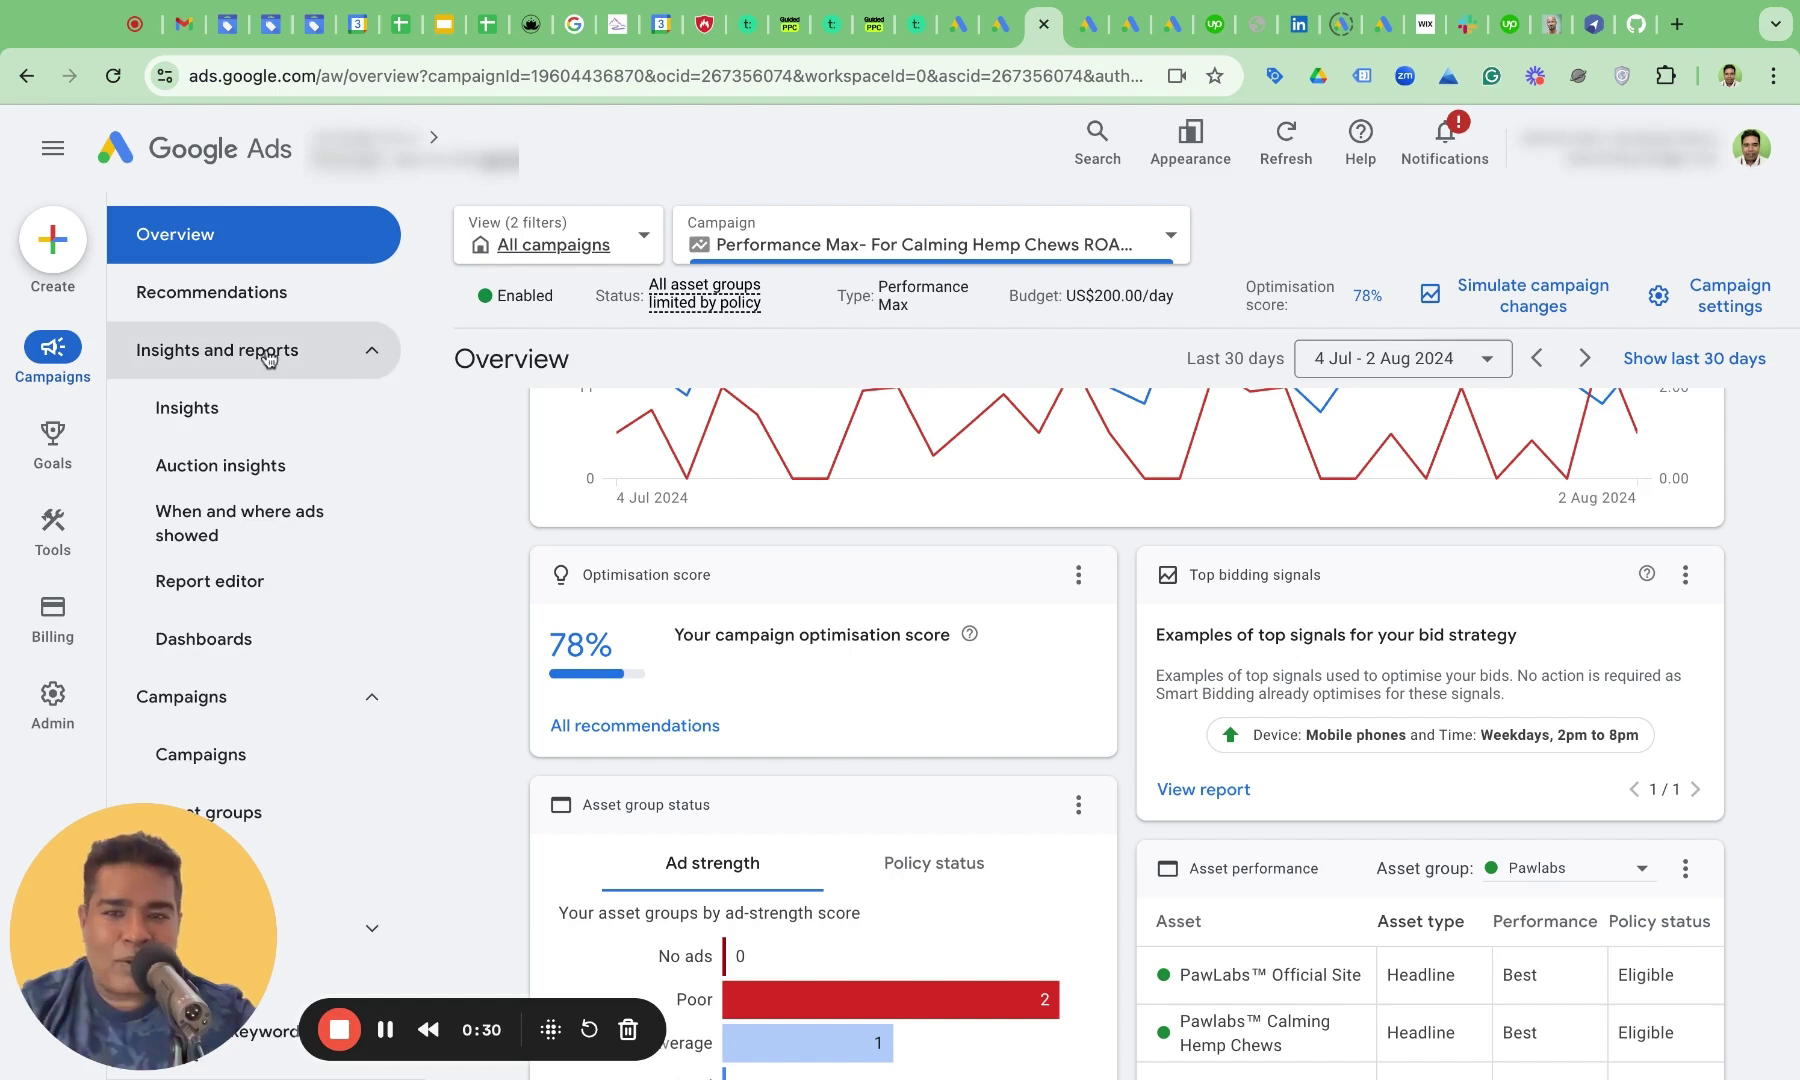
{"action": "left_click", "coordinate": [218, 410]}
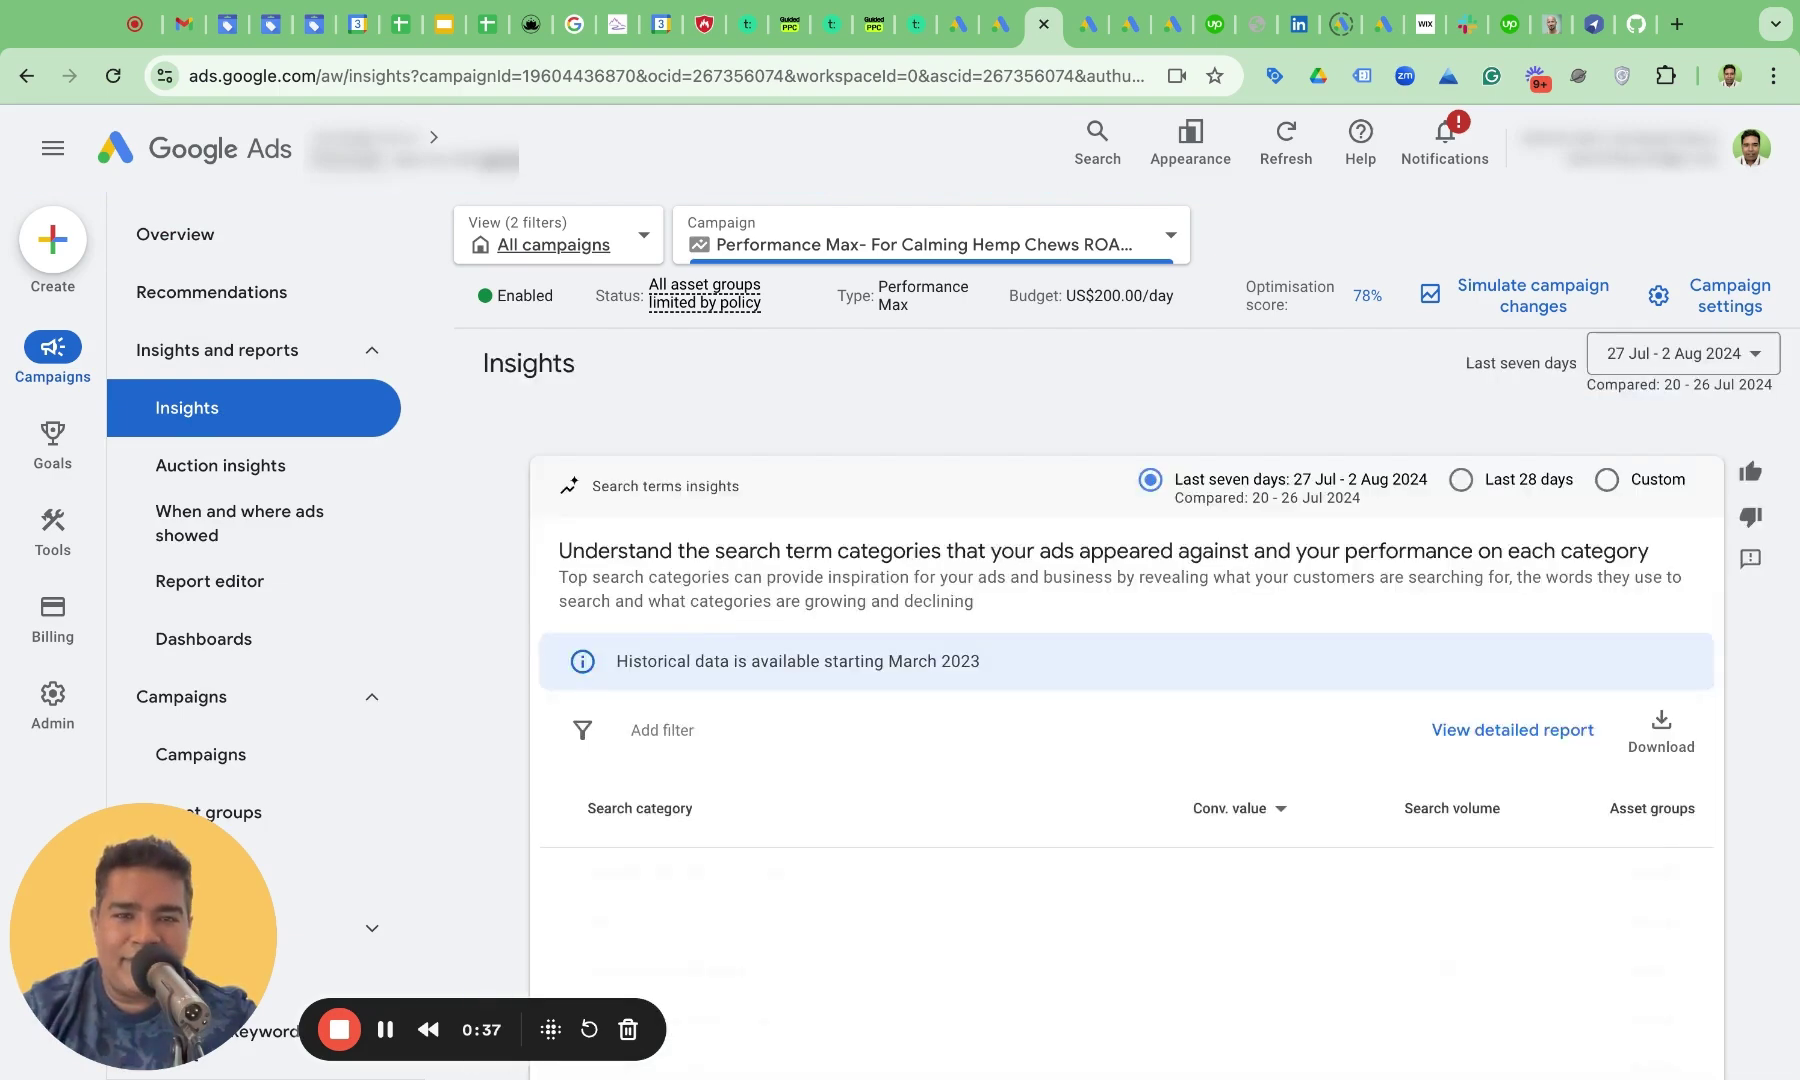
- Find Search terms insights and open its detailed report for 27 Jul – 2 Aug 2024
{"action": "scroll", "coordinate": [1020, 525], "scroll_direction": "down", "scroll_amount": 10}
{"action": "scroll", "coordinate": [1007, 683], "scroll_direction": "up", "scroll_amount": 4}
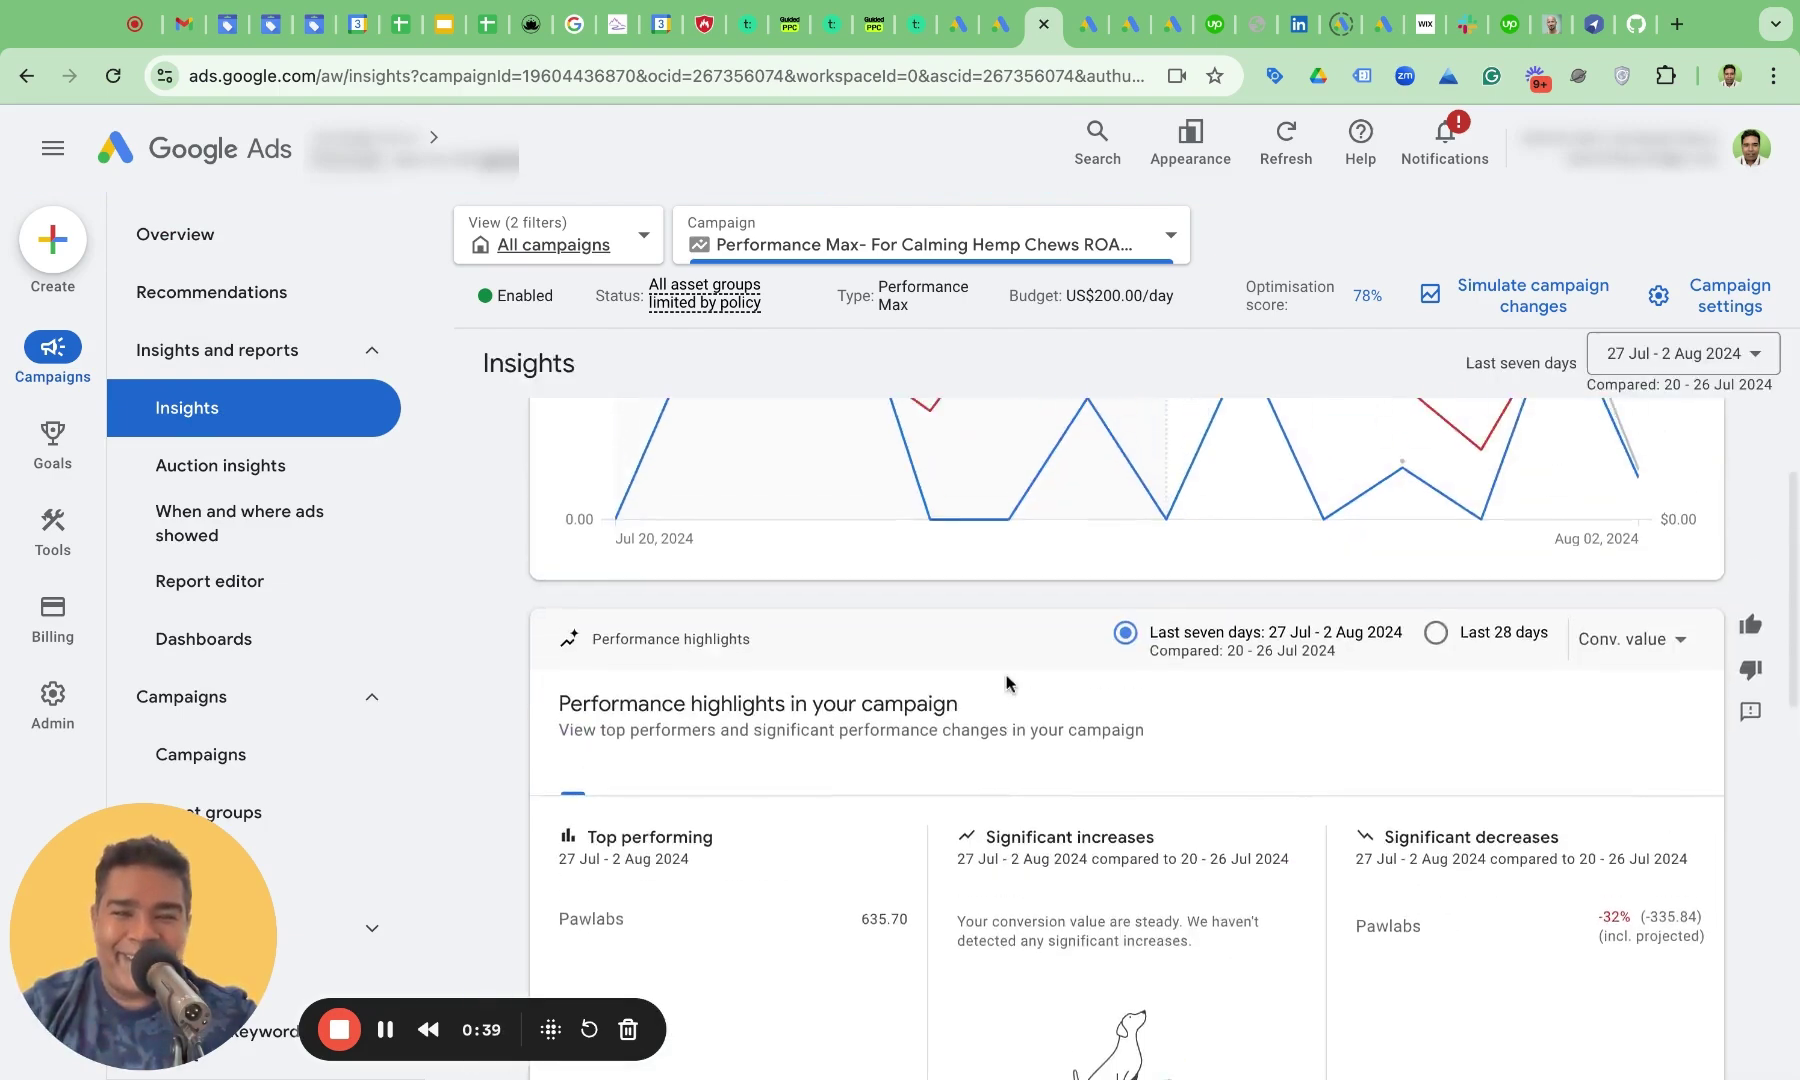
{"action": "scroll", "coordinate": [1006, 683], "scroll_direction": "up", "scroll_amount": 3}
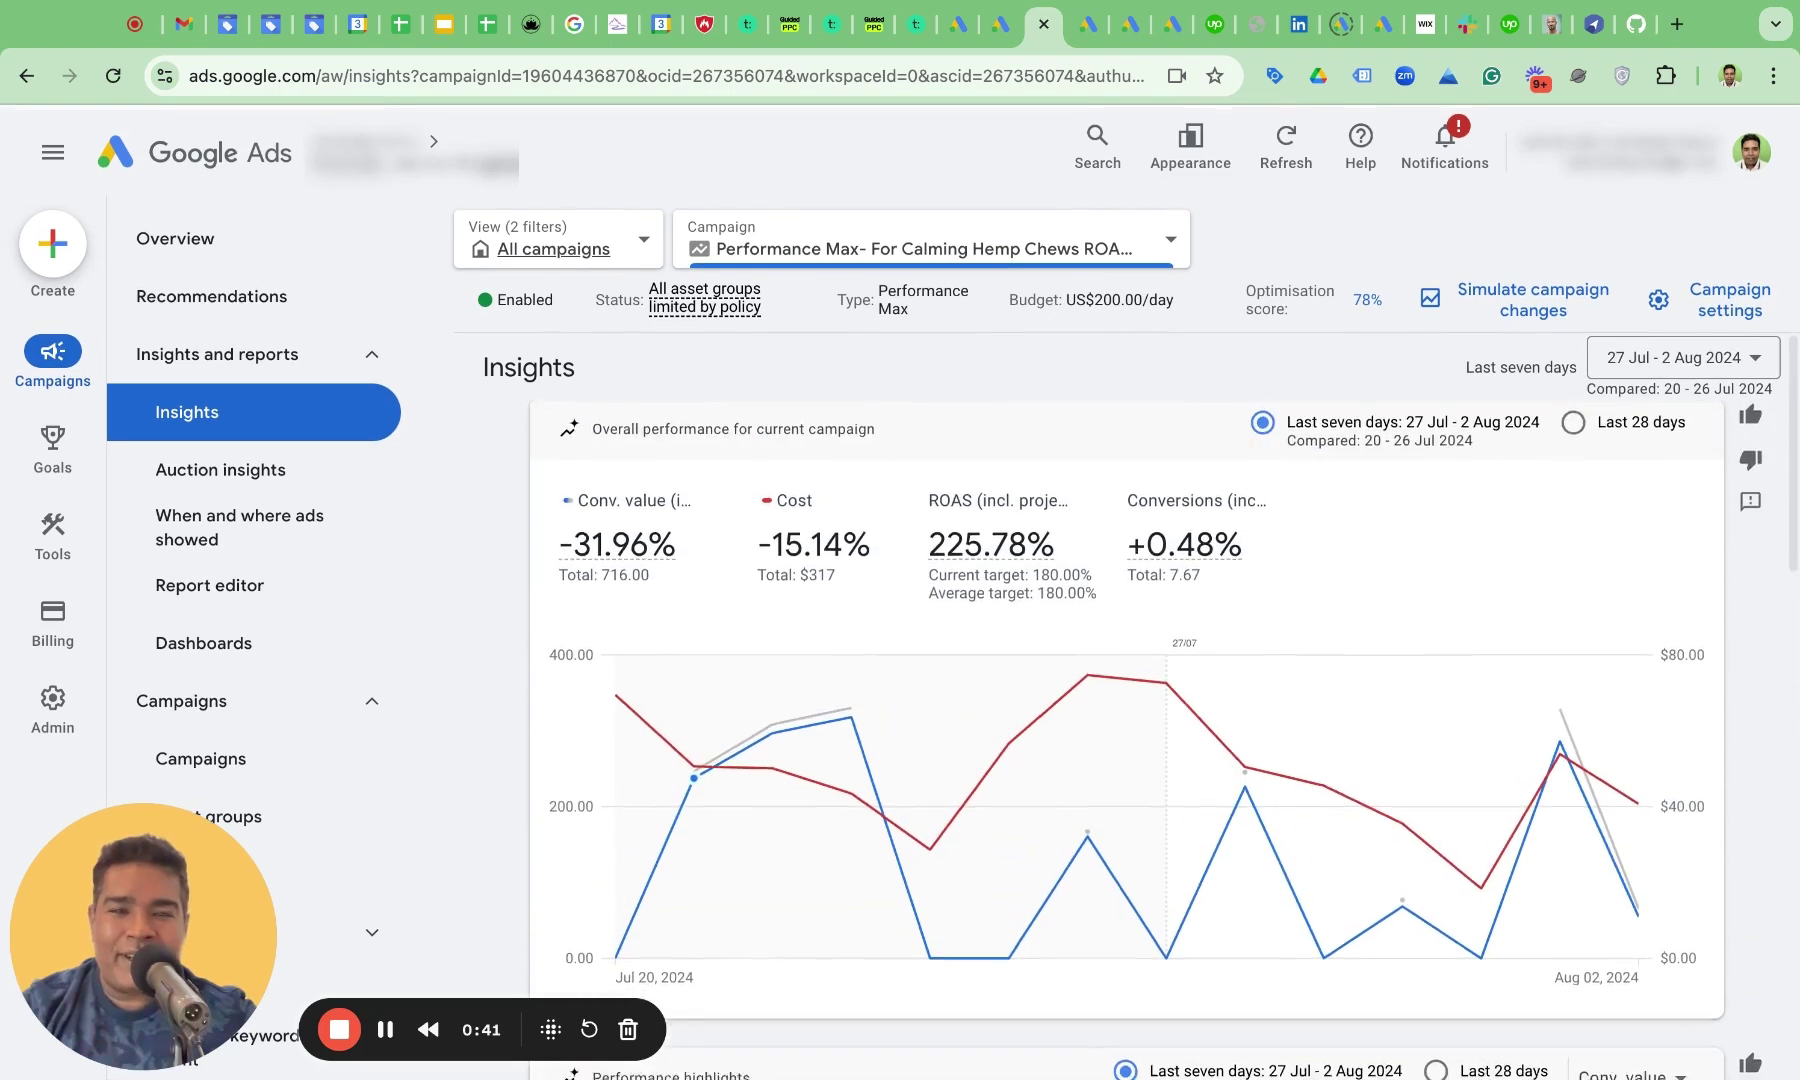
{"action": "scroll", "coordinate": [1006, 683], "scroll_direction": "down", "scroll_amount": 8}
{"action": "scroll", "coordinate": [677, 548], "scroll_direction": "down", "scroll_amount": 3}
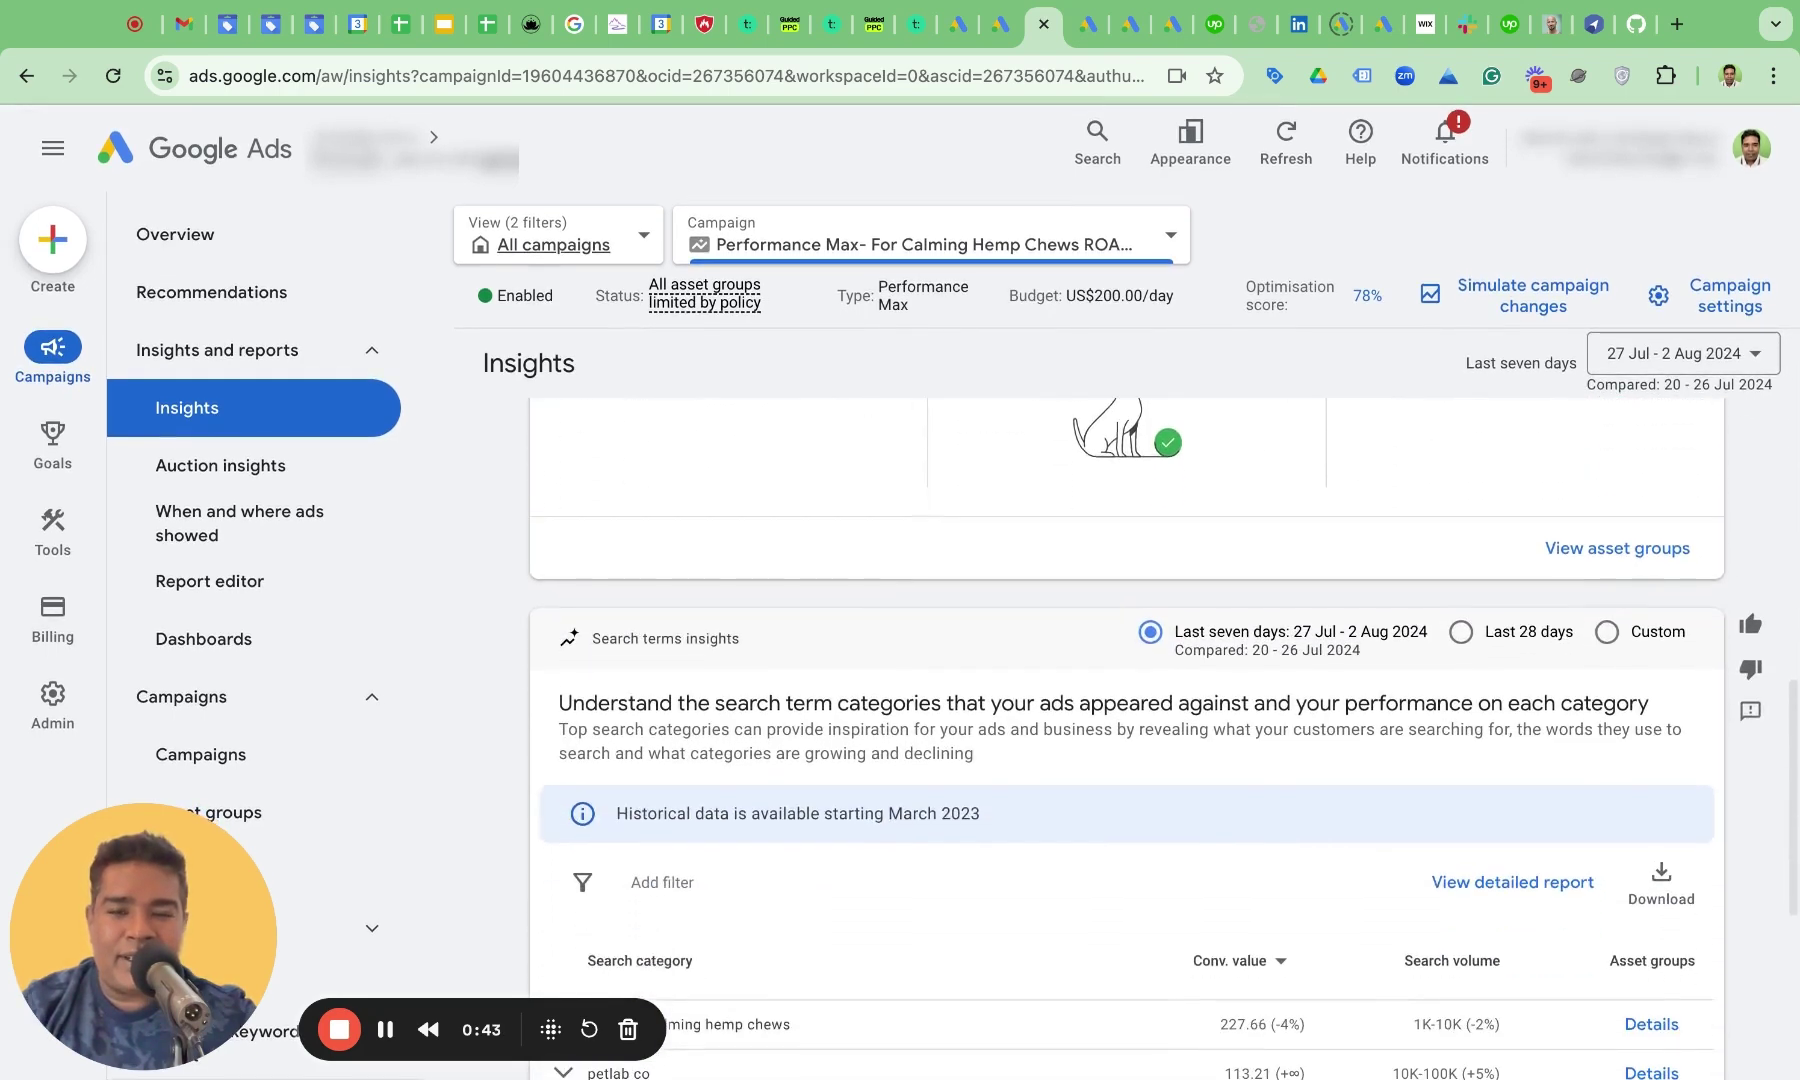
{"action": "triple_click", "coordinate": [677, 545]}
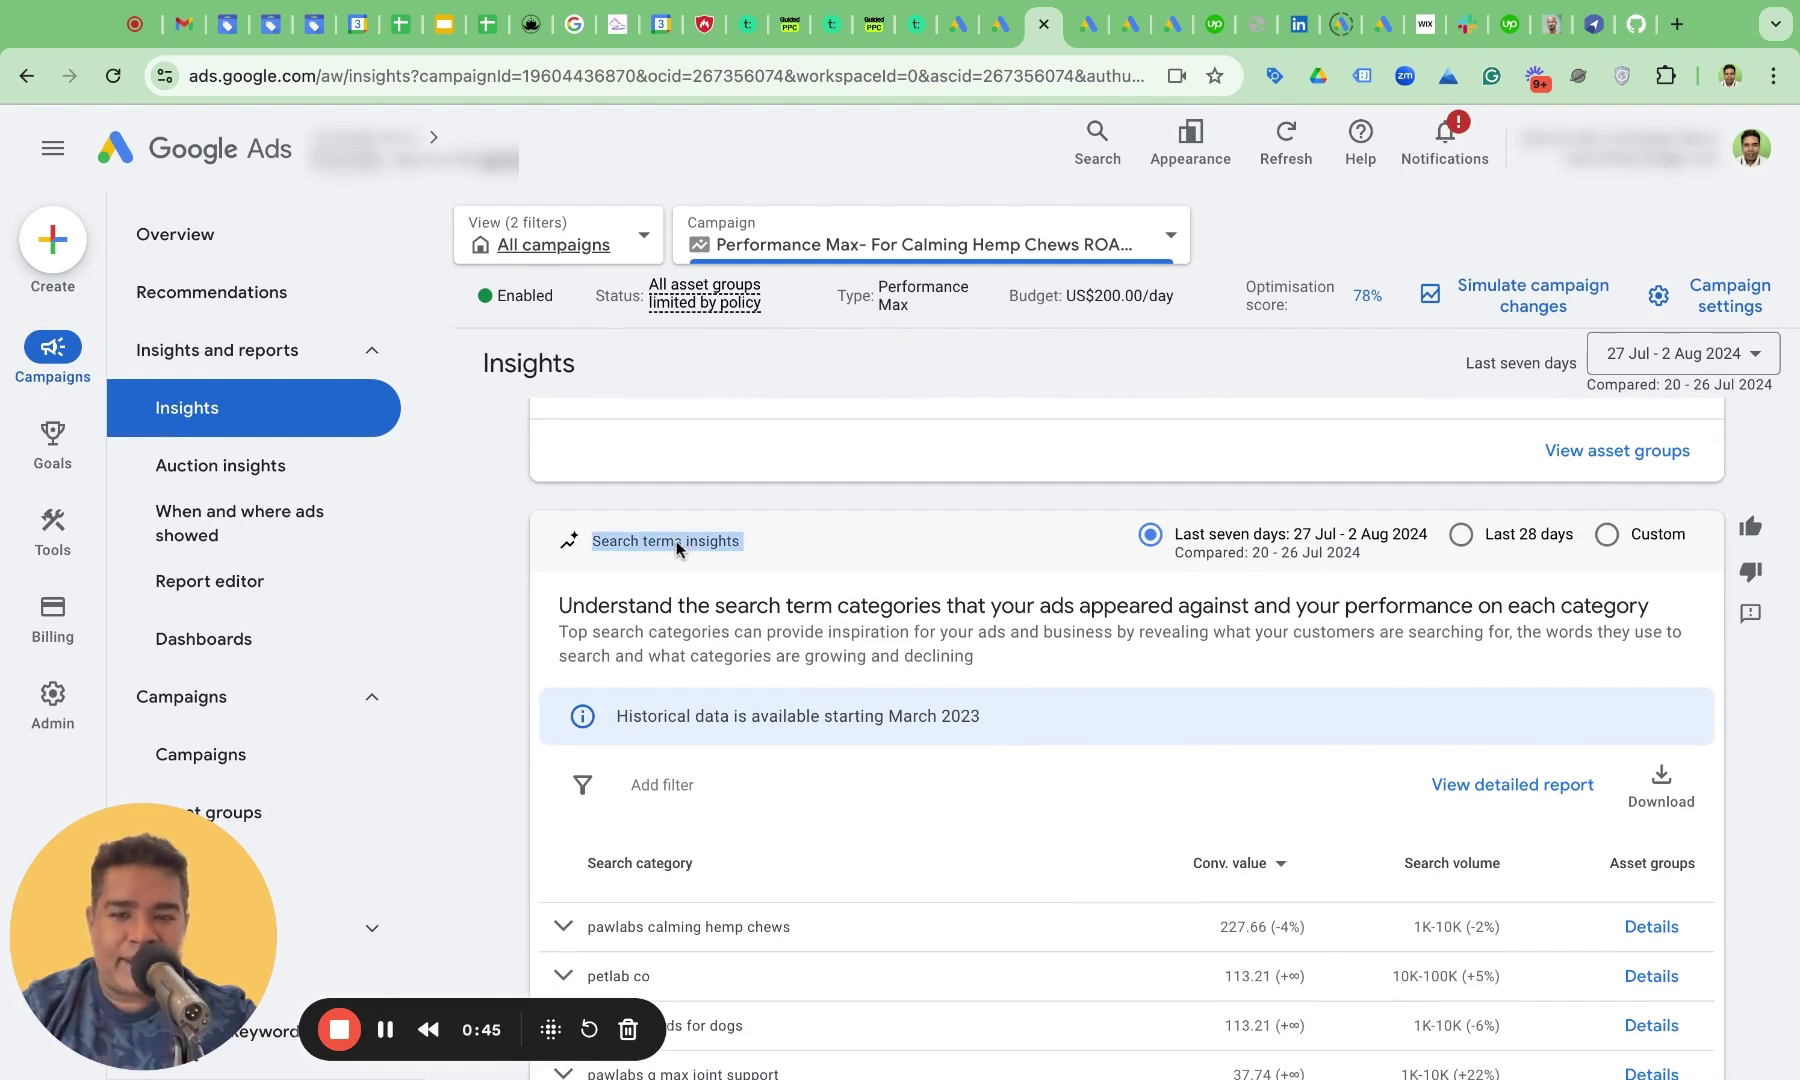
{"action": "double_click", "coordinate": [697, 545]}
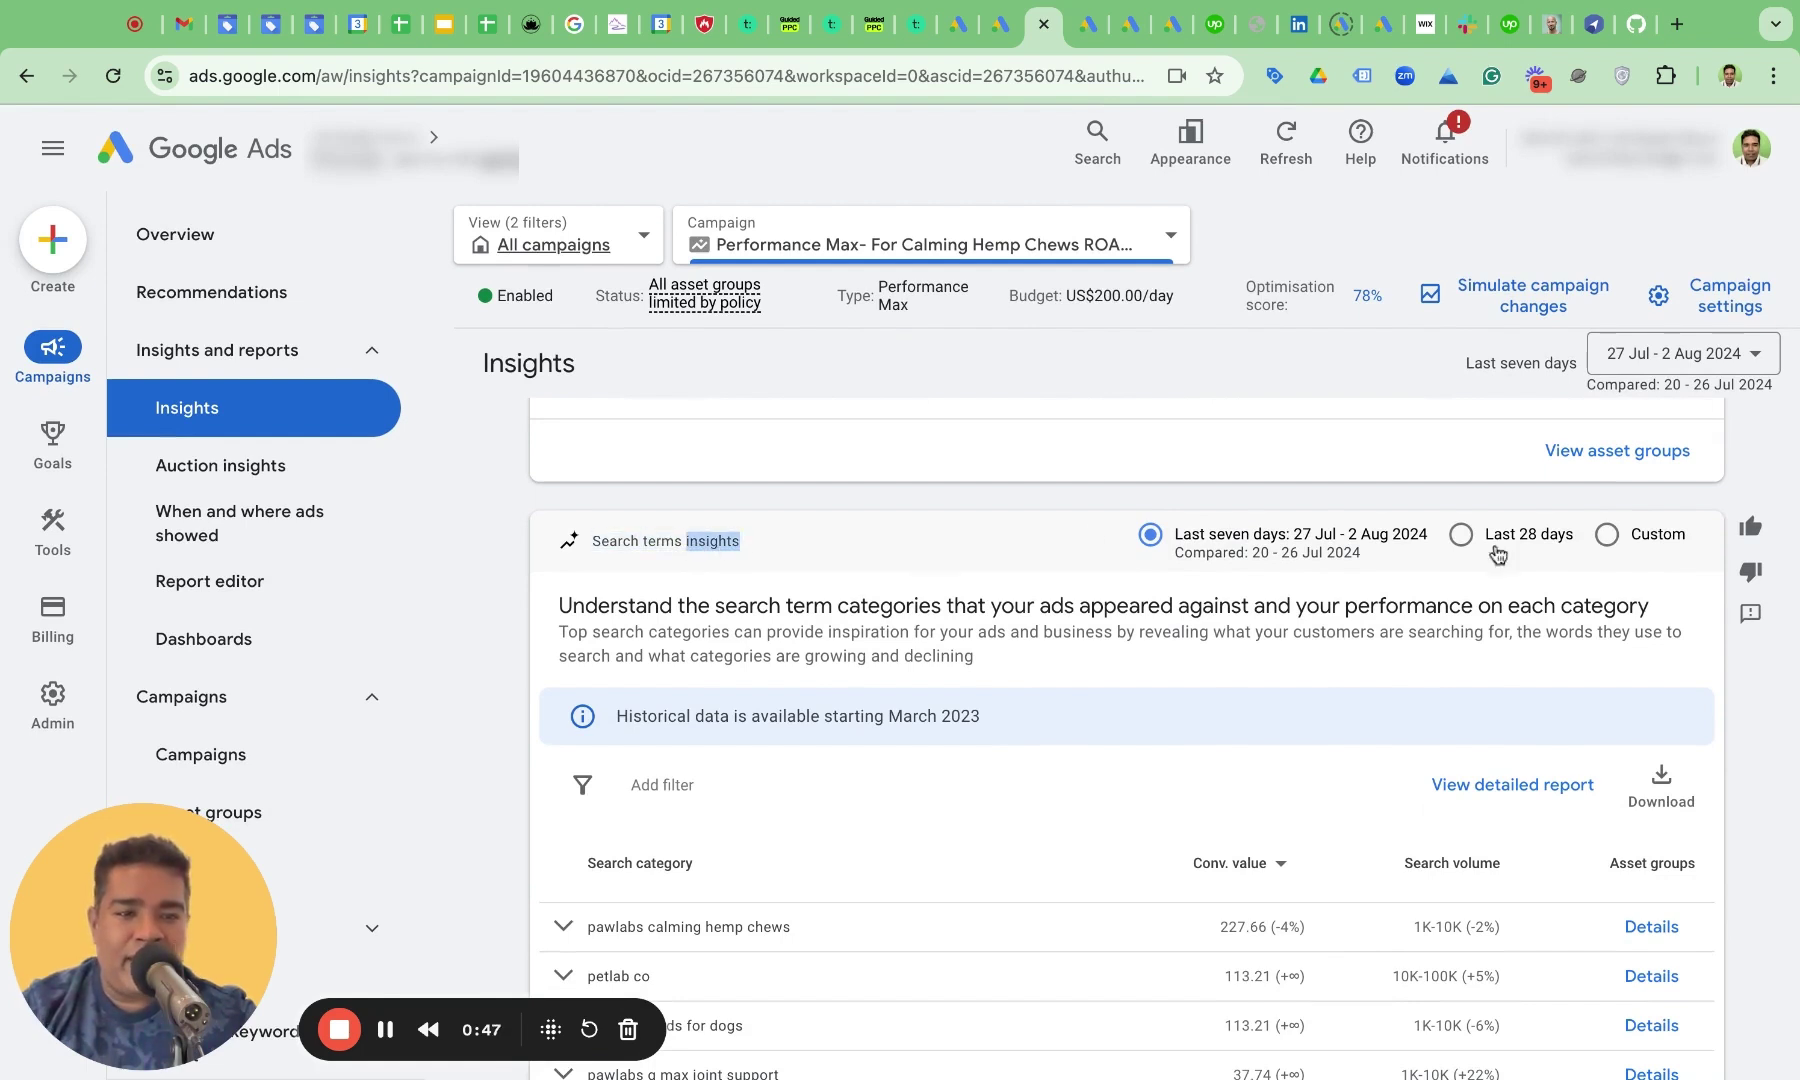
{"action": "left_click", "coordinate": [1495, 786]}
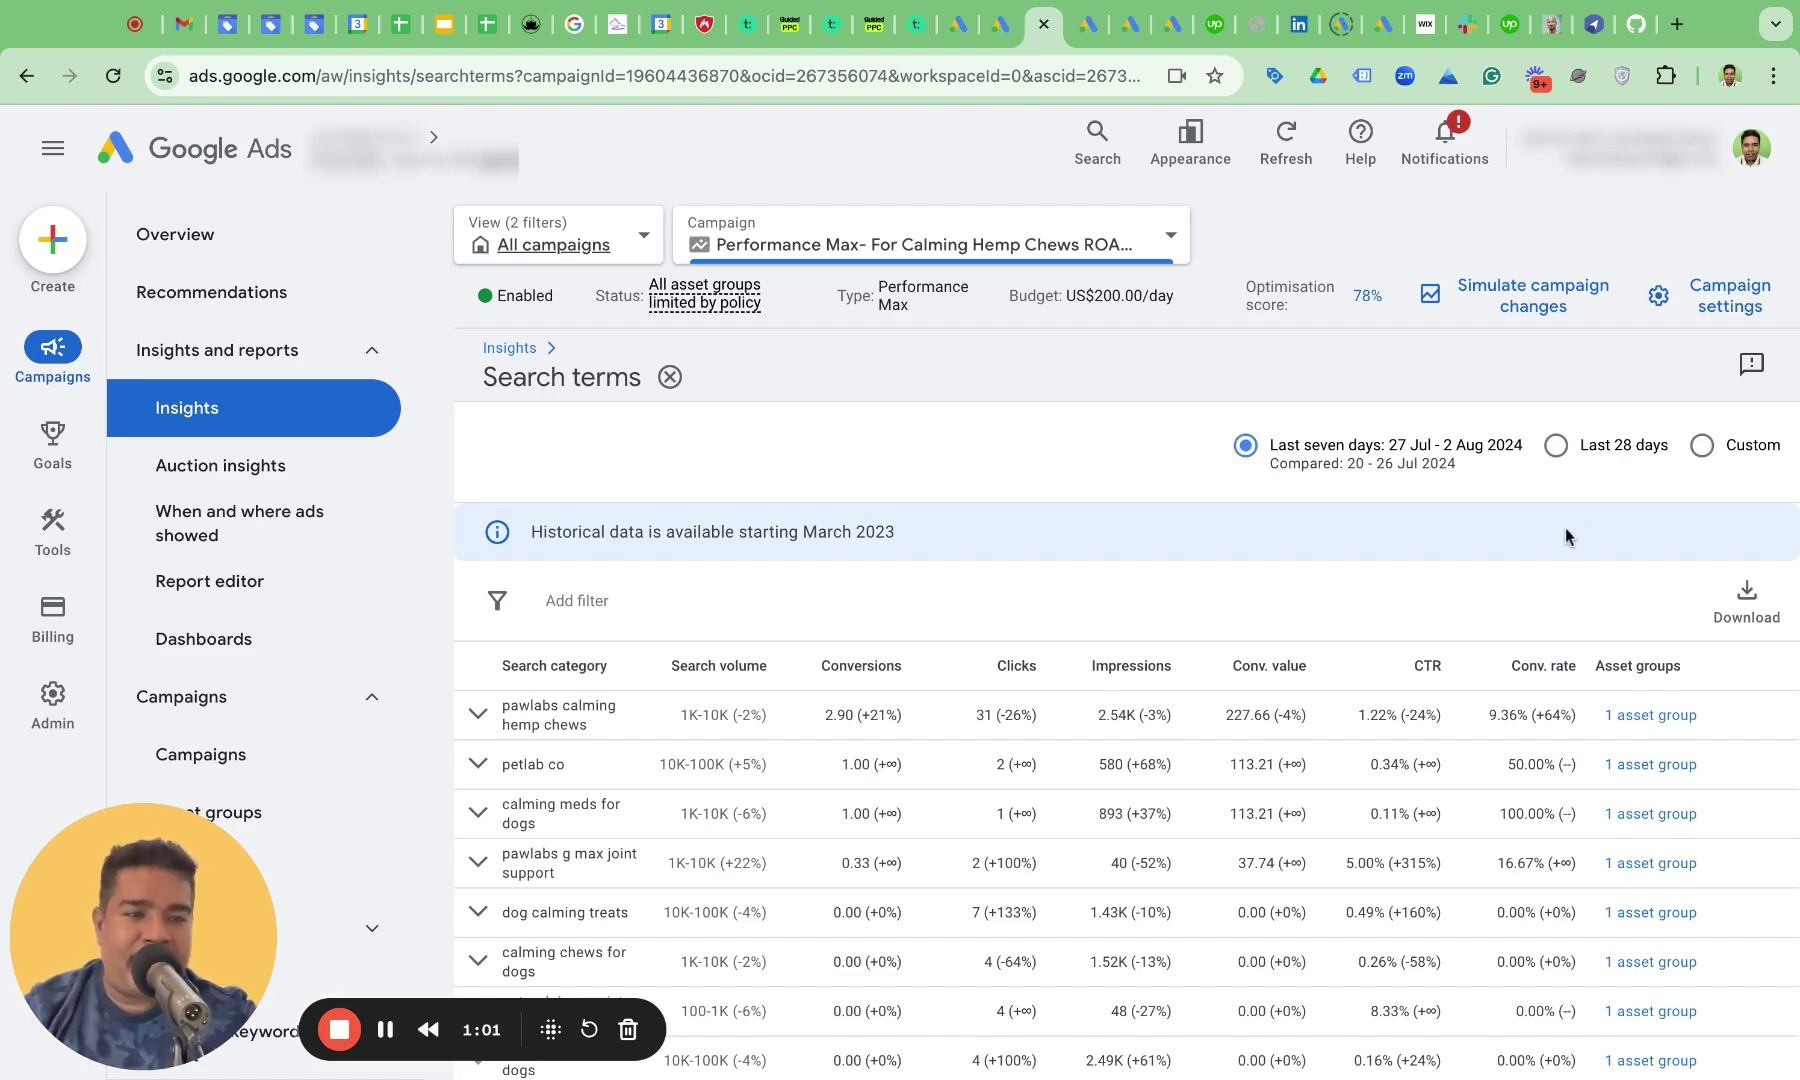
- Set a custom Last 30 days range (4 Jul – 2 Aug 2024) with comparison switched off
{"action": "left_click", "coordinate": [1700, 447]}
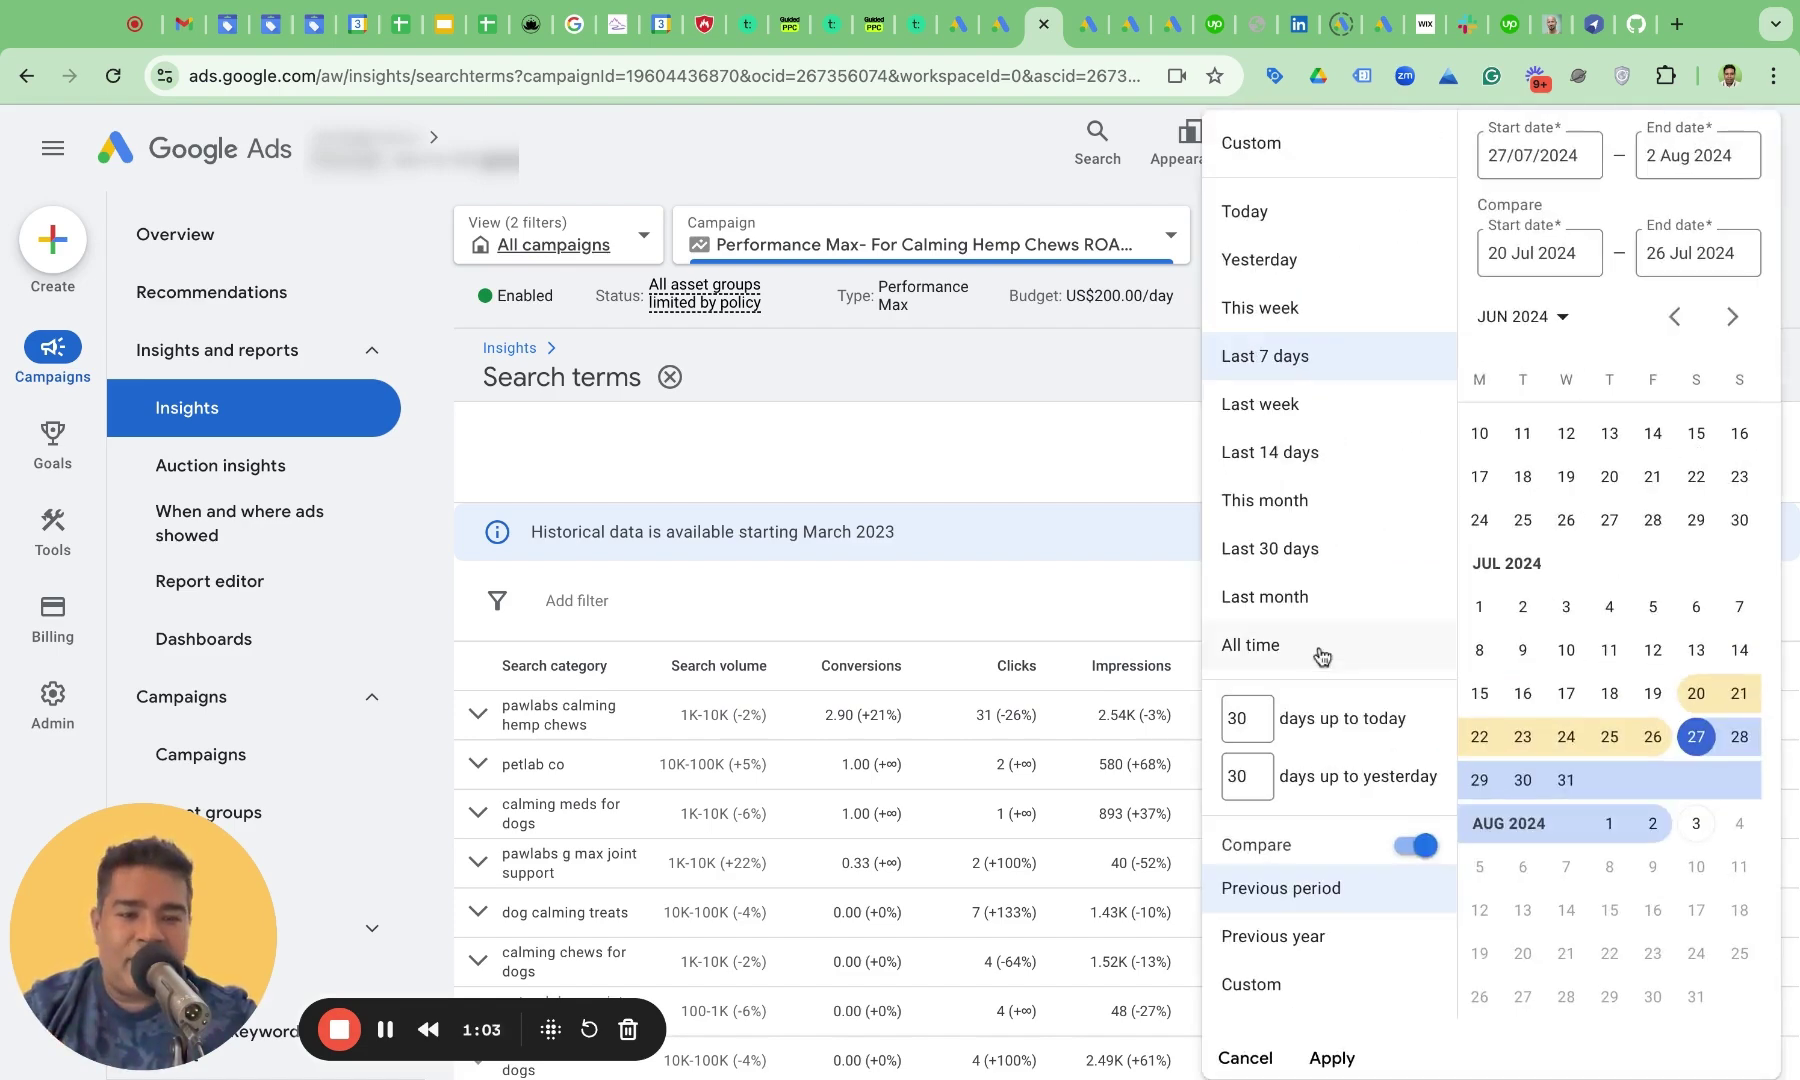
{"action": "left_click", "coordinate": [1414, 845]}
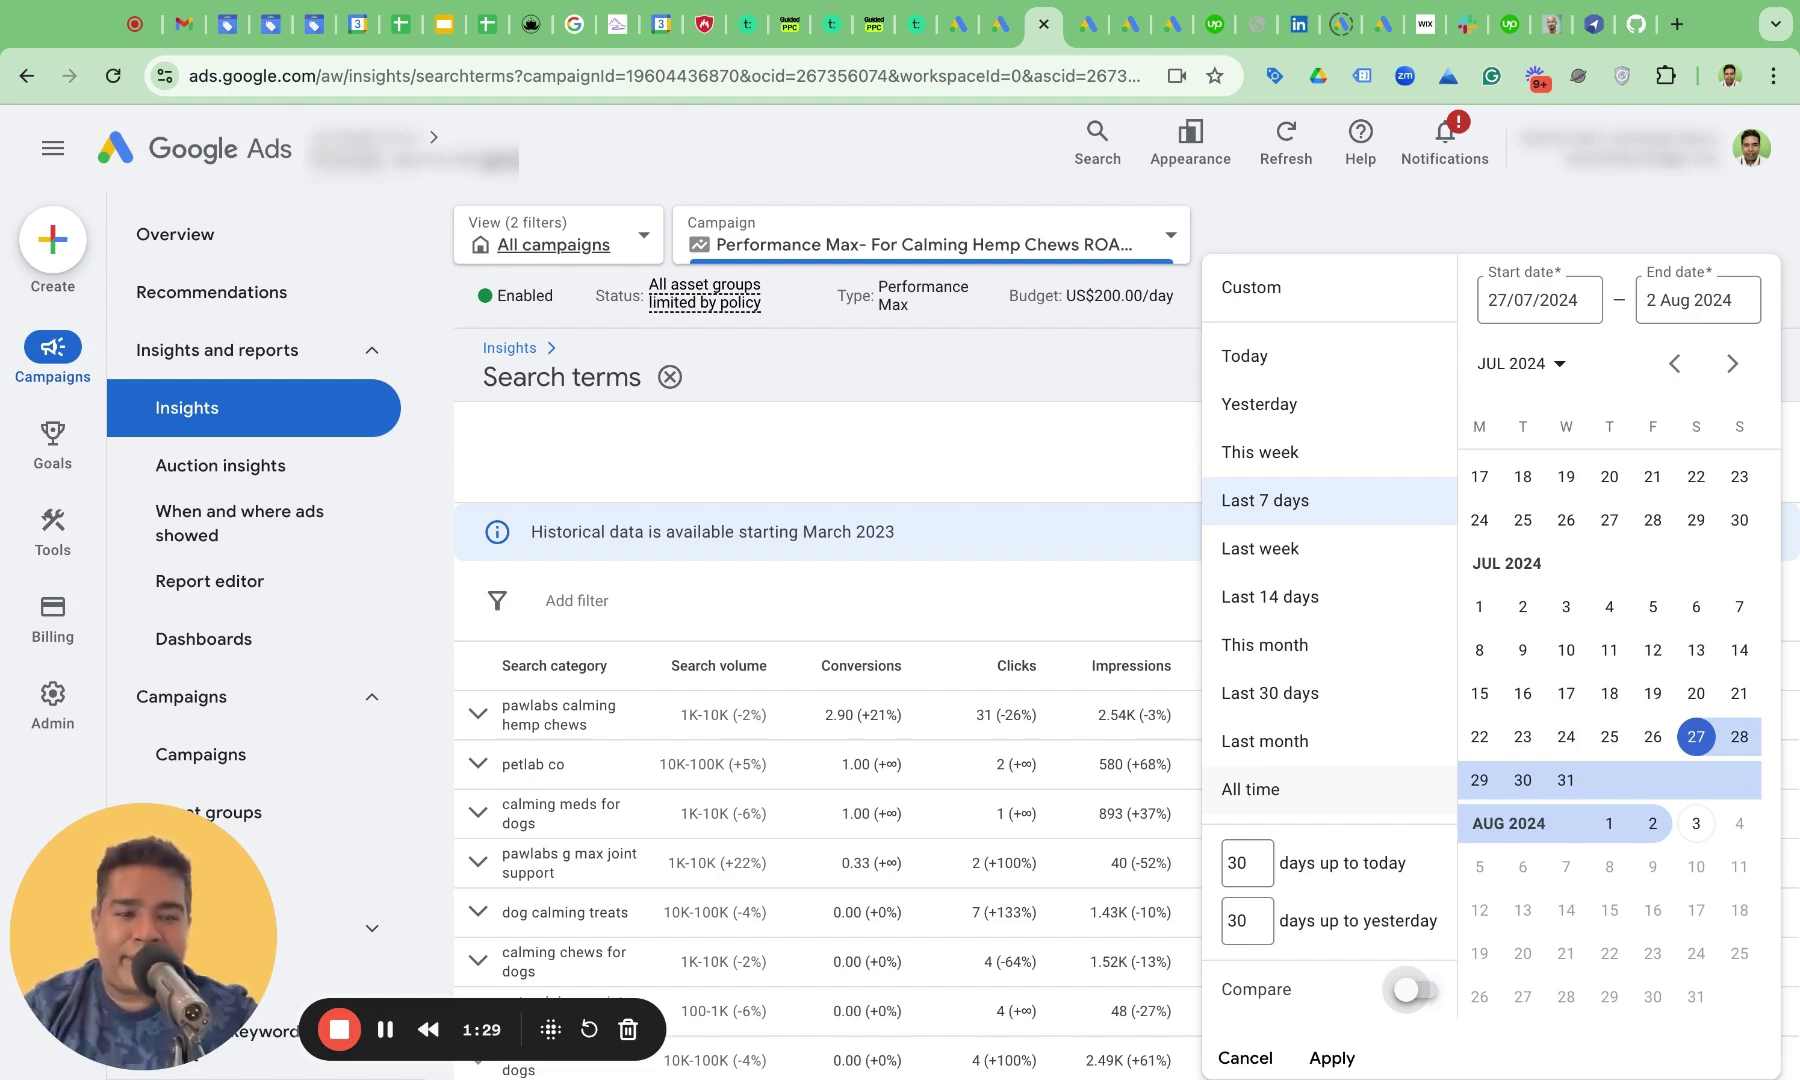
{"action": "left_click", "coordinate": [1270, 695]}
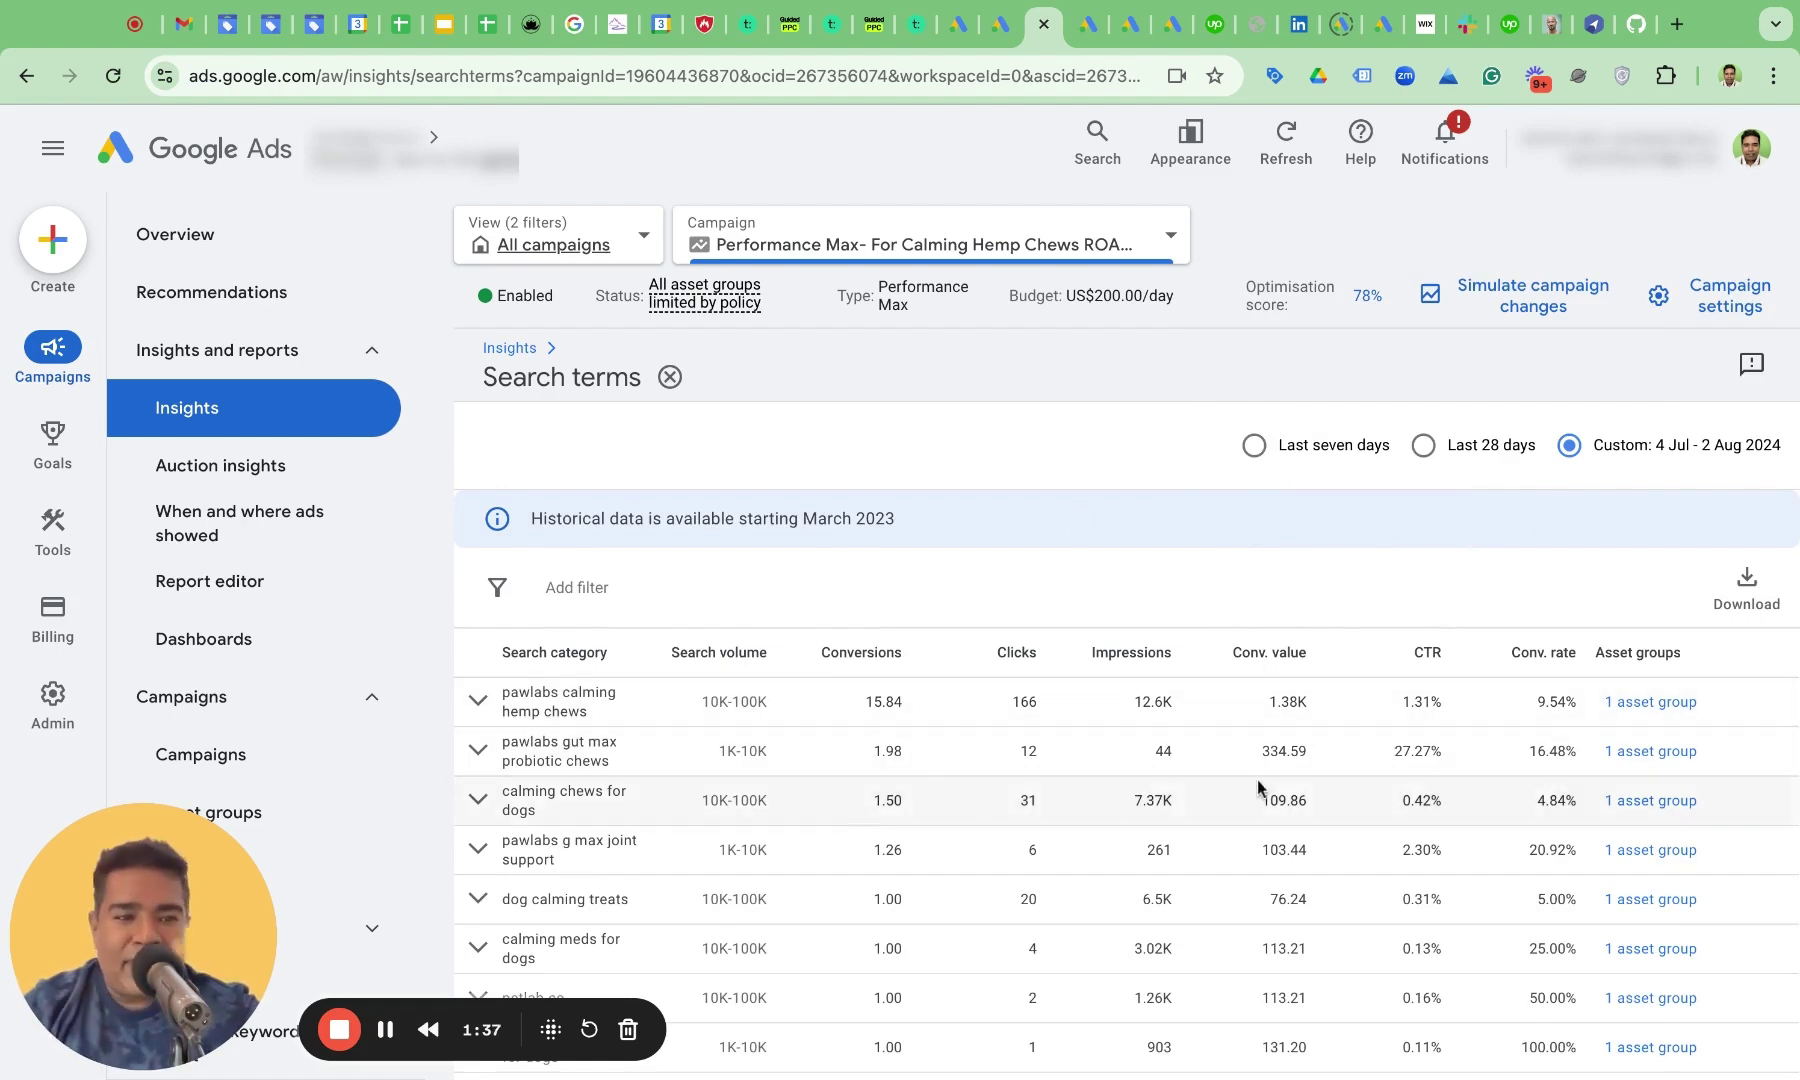
{"action": "scroll", "coordinate": [1257, 779], "scroll_direction": "right", "scroll_amount": 1}
{"action": "scroll", "coordinate": [1257, 779], "scroll_direction": "down", "scroll_amount": 1}
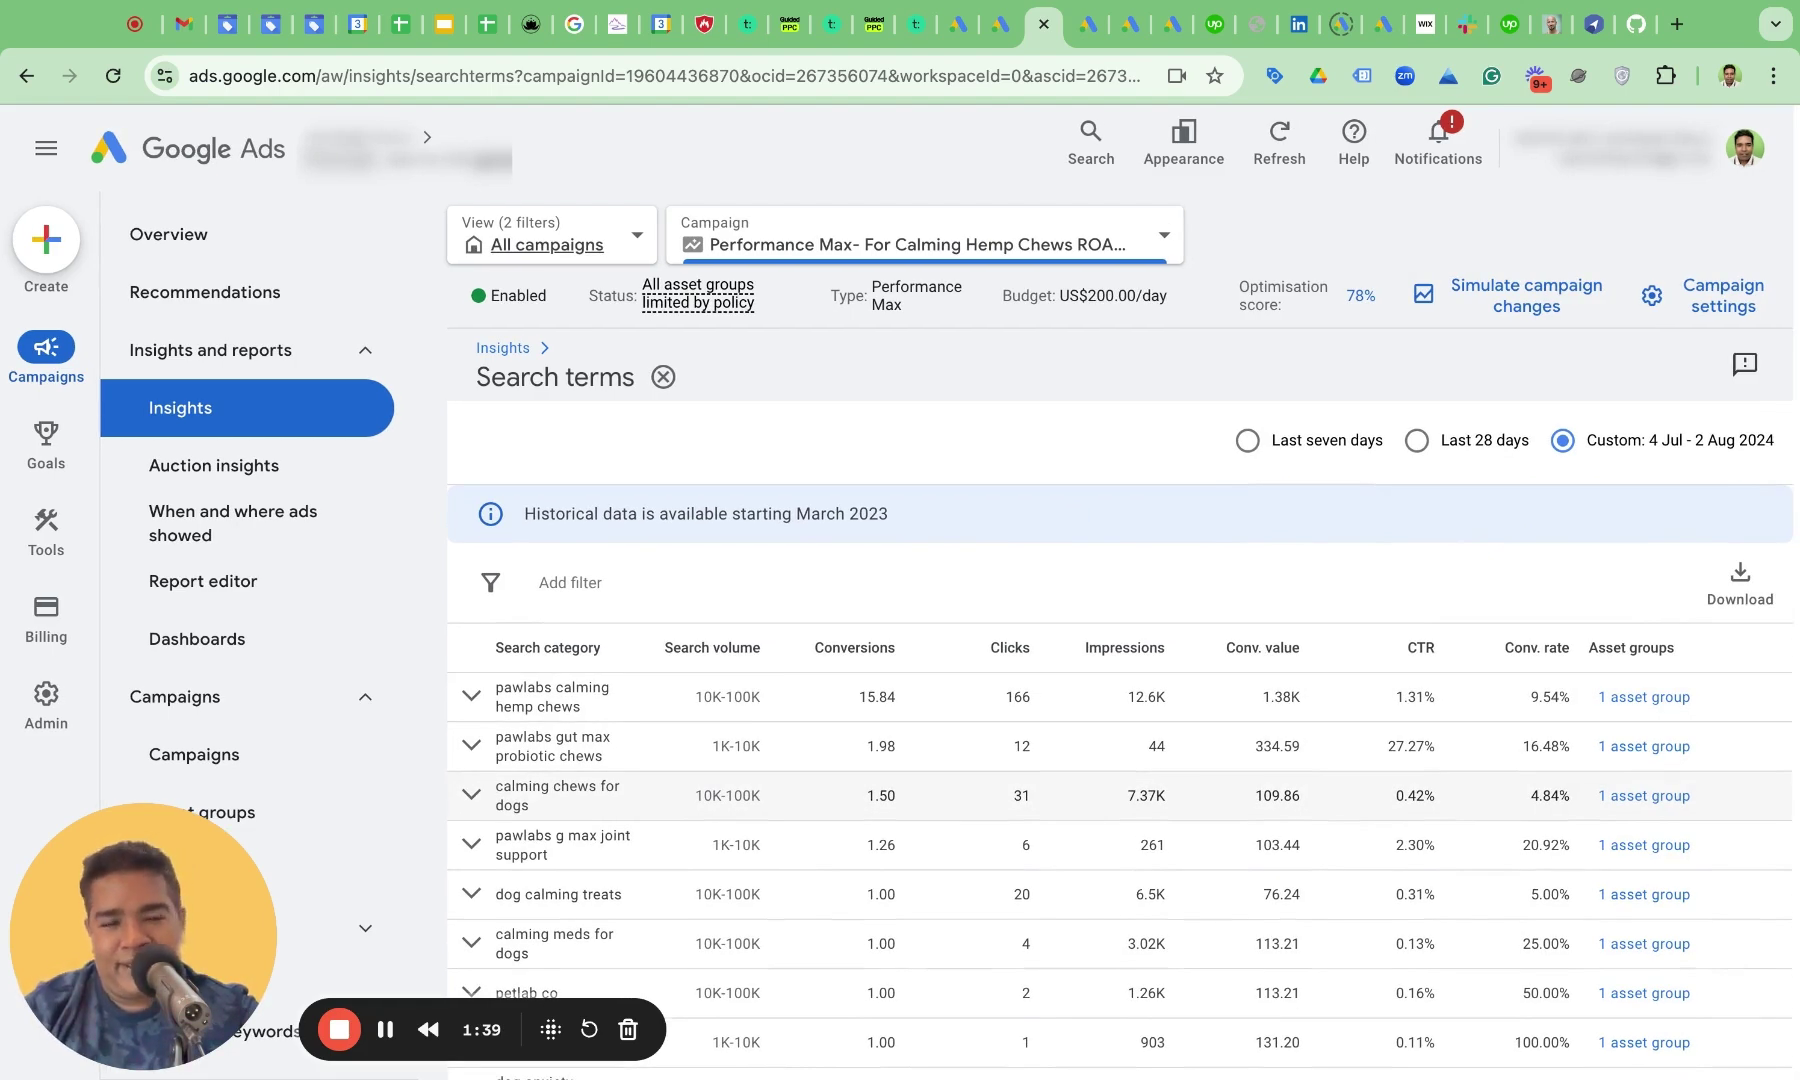
{"action": "scroll", "coordinate": [1257, 779], "scroll_direction": "left", "scroll_amount": 1}
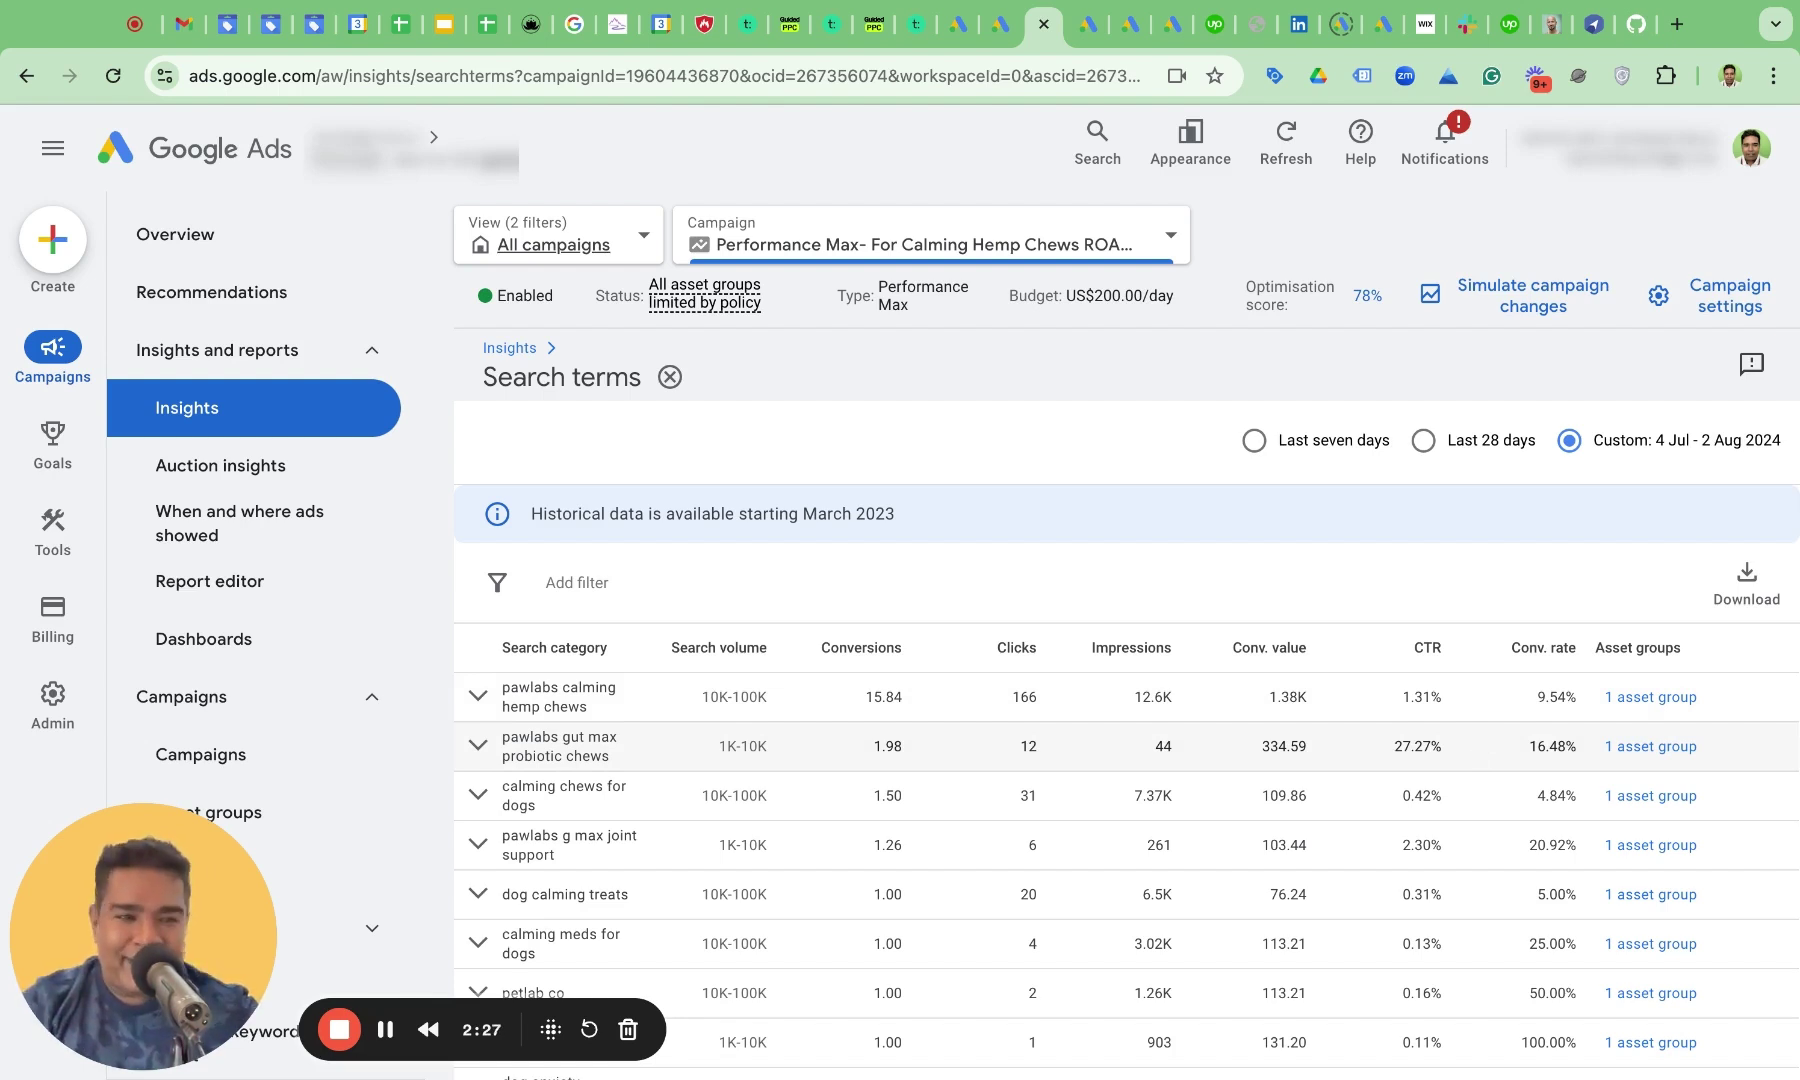
- Bring up the search terms report's export formats, including Google Sheets
{"action": "left_click", "coordinate": [1749, 598]}
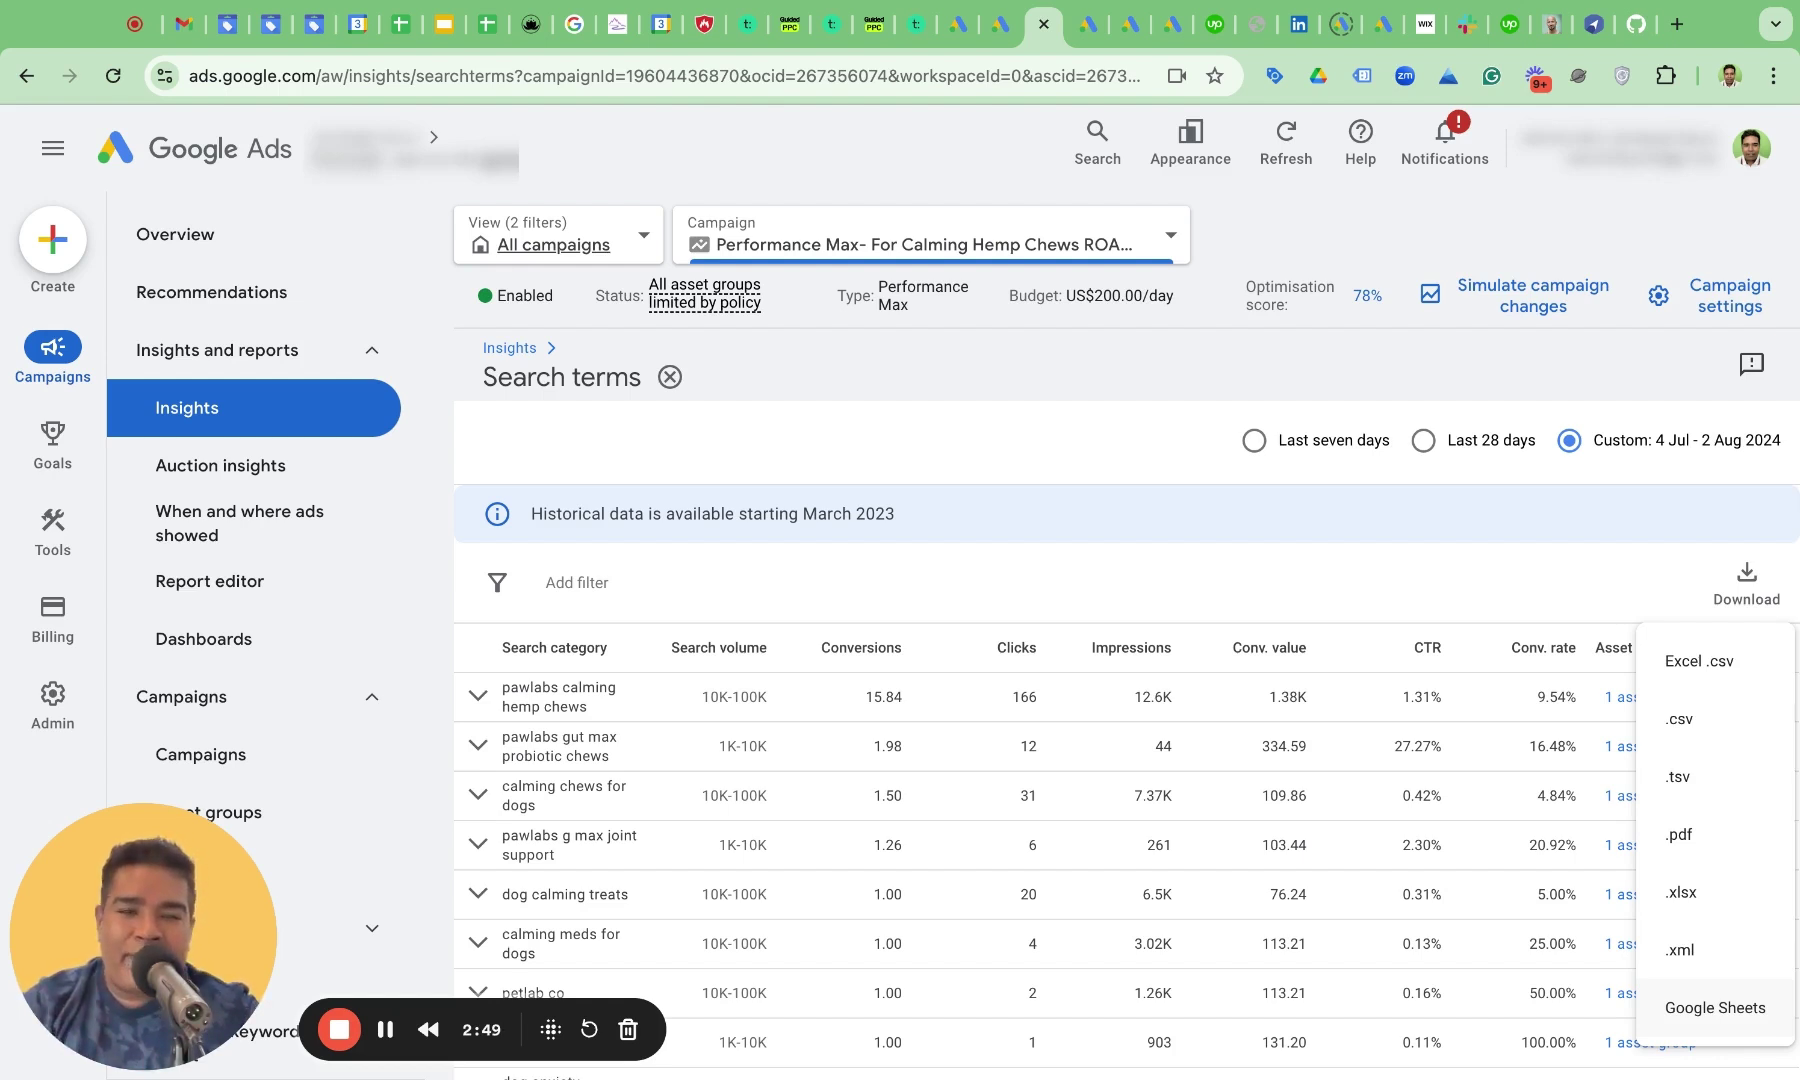
- Choose Google Sheets export and rename the file 'PMax Search Terms Report - 4Jul-2Aug2024'
{"action": "left_click", "coordinate": [1715, 1007]}
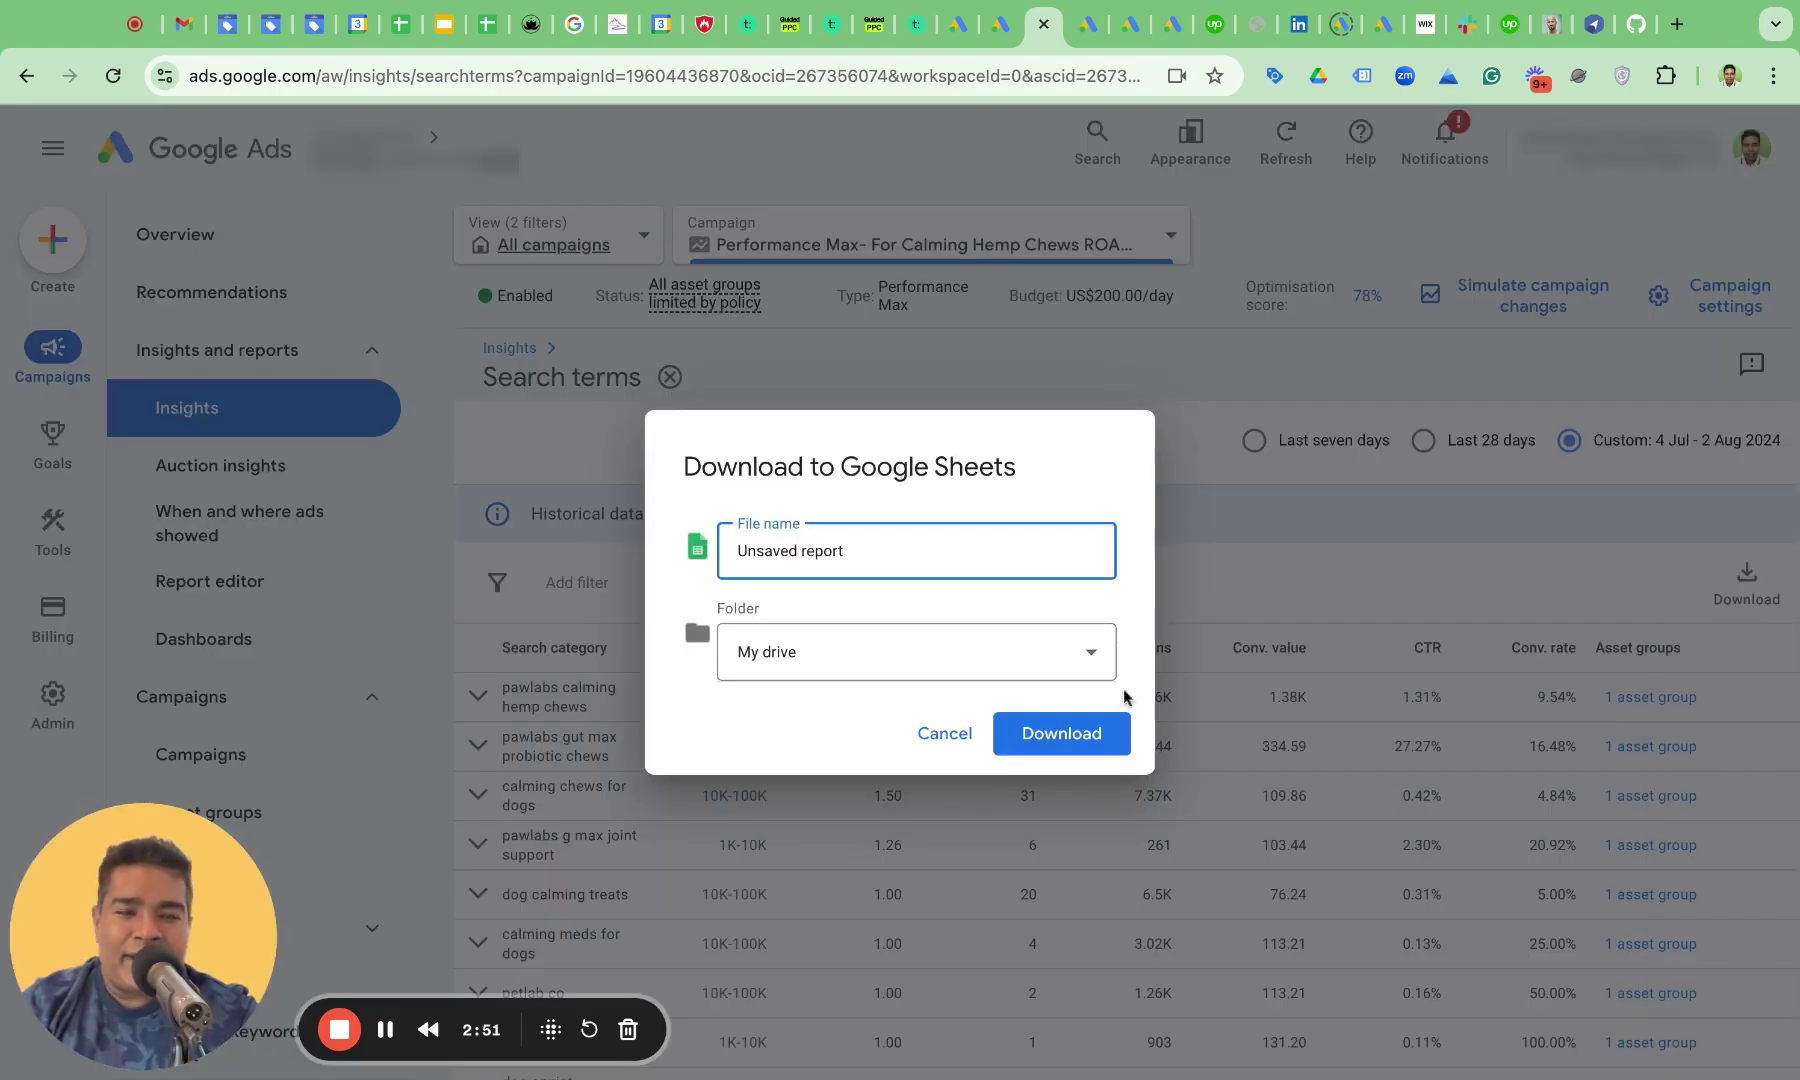
{"action": "double_click", "coordinate": [748, 552]}
{"action": "left_click", "coordinate": [748, 552]}
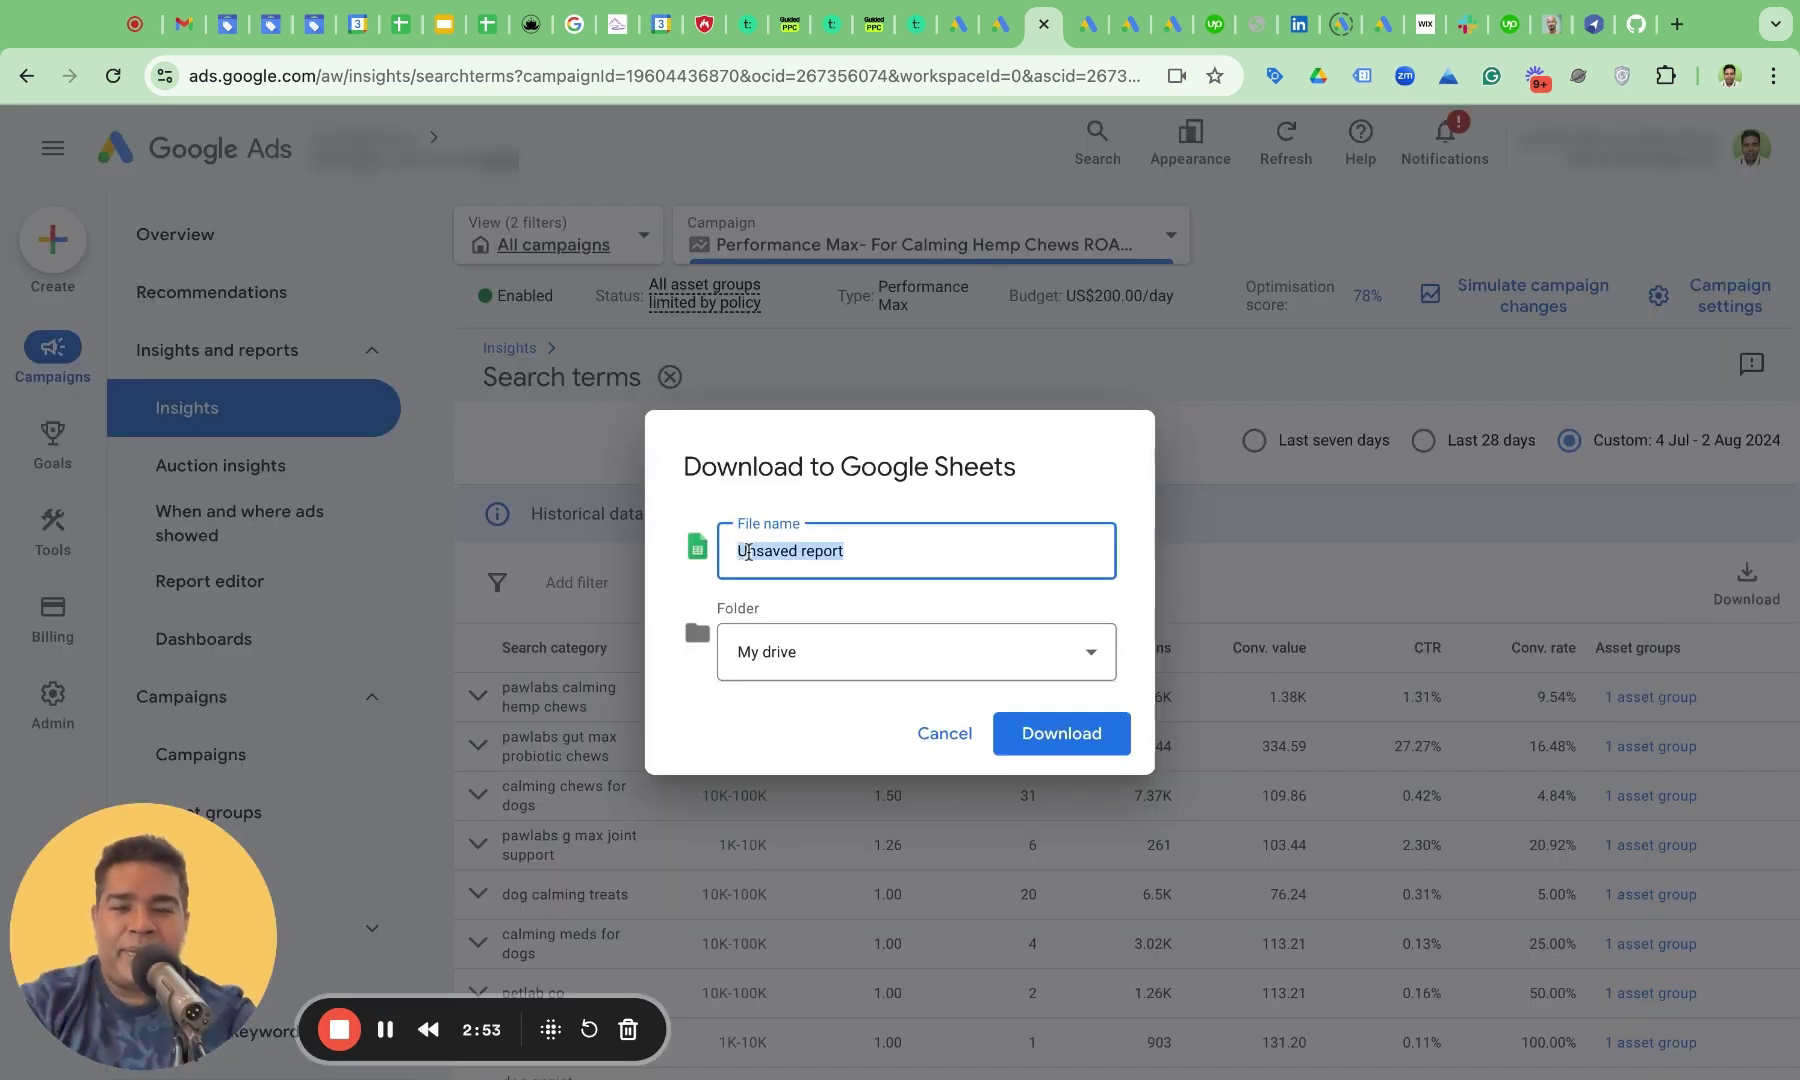
{"action": "type", "text": "PMax"}
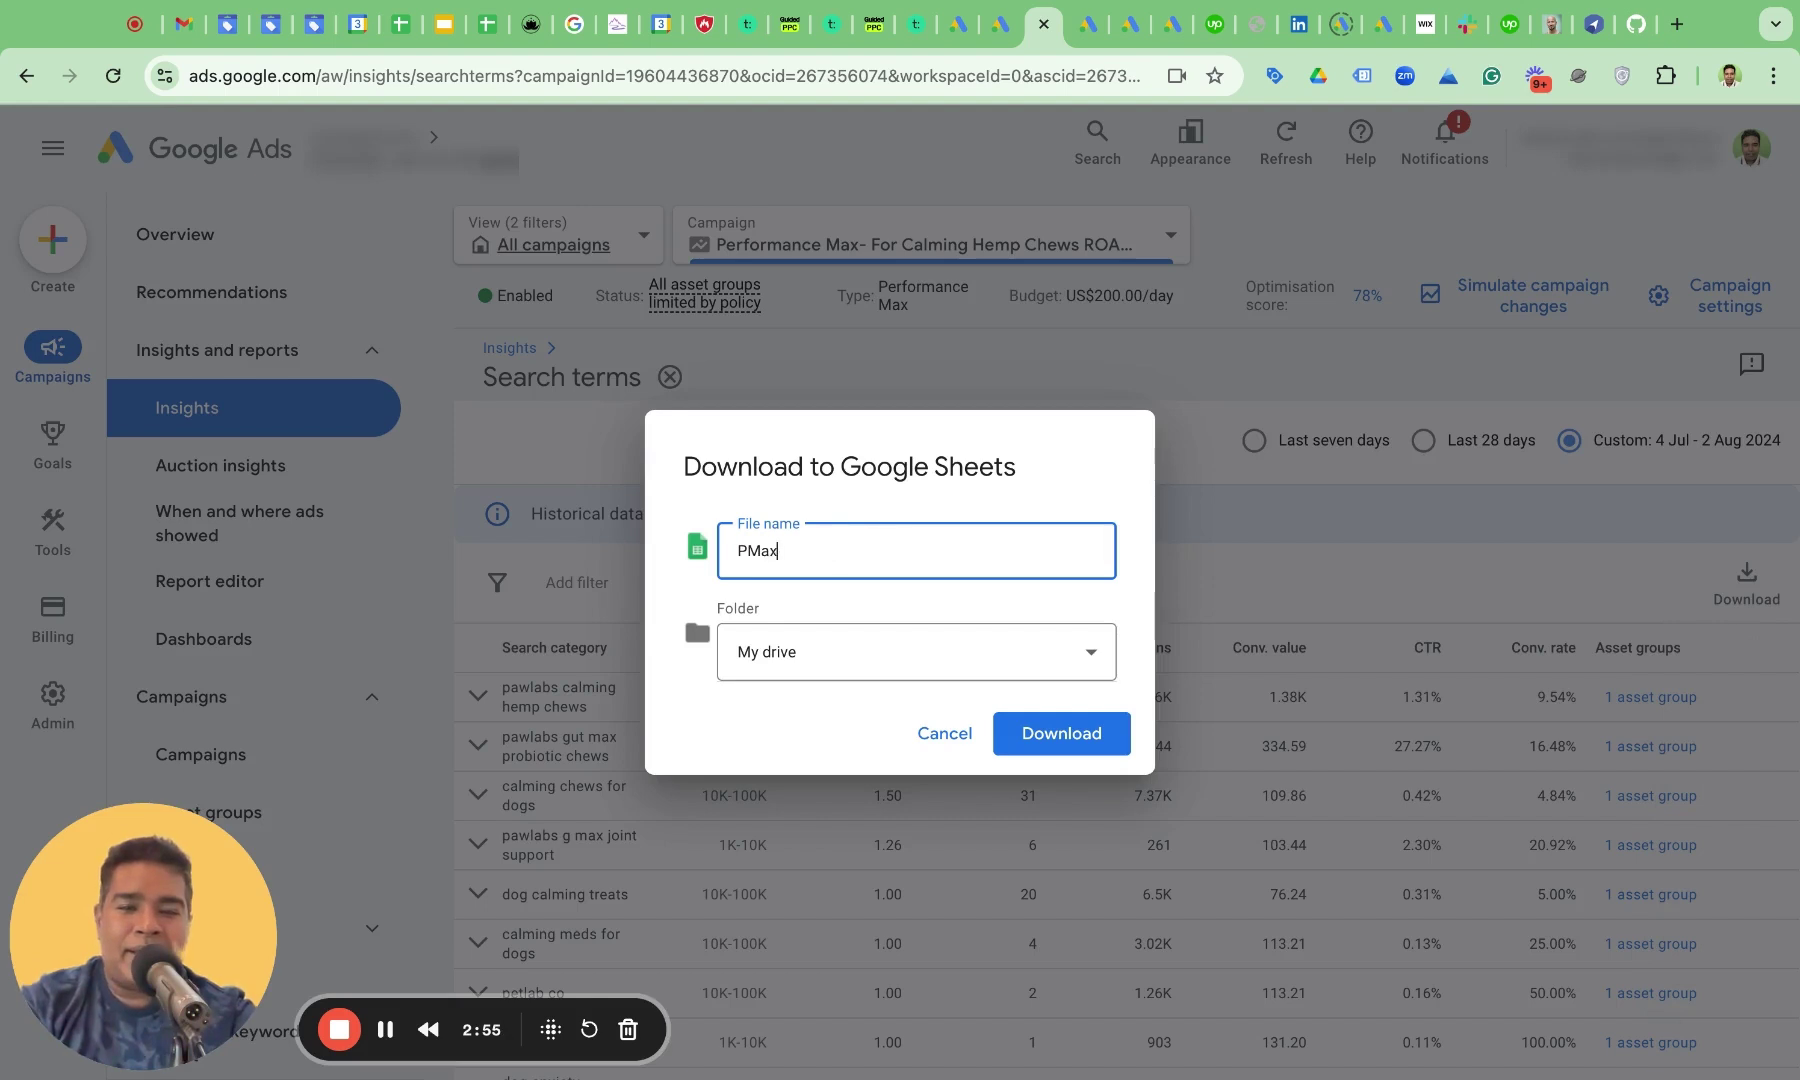
{"action": "type", "text": " Search"}
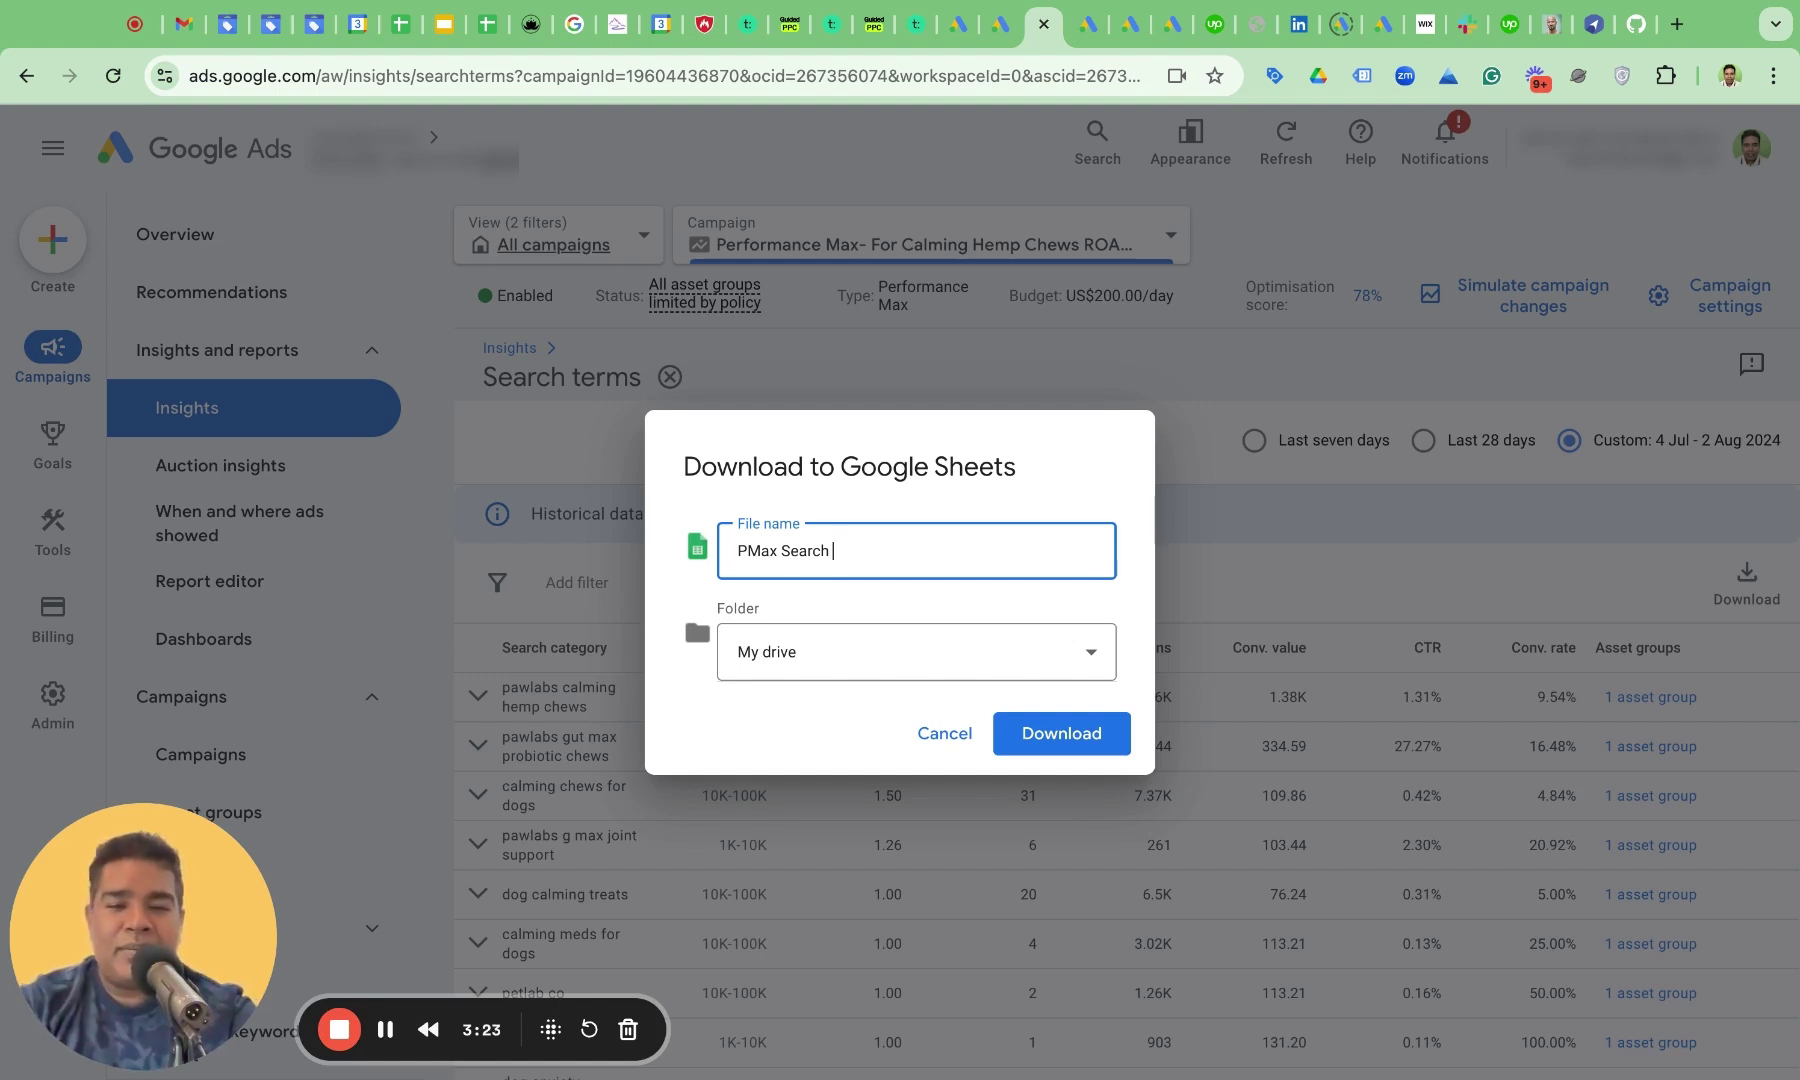
{"action": "type", "text": "Terms Report"}
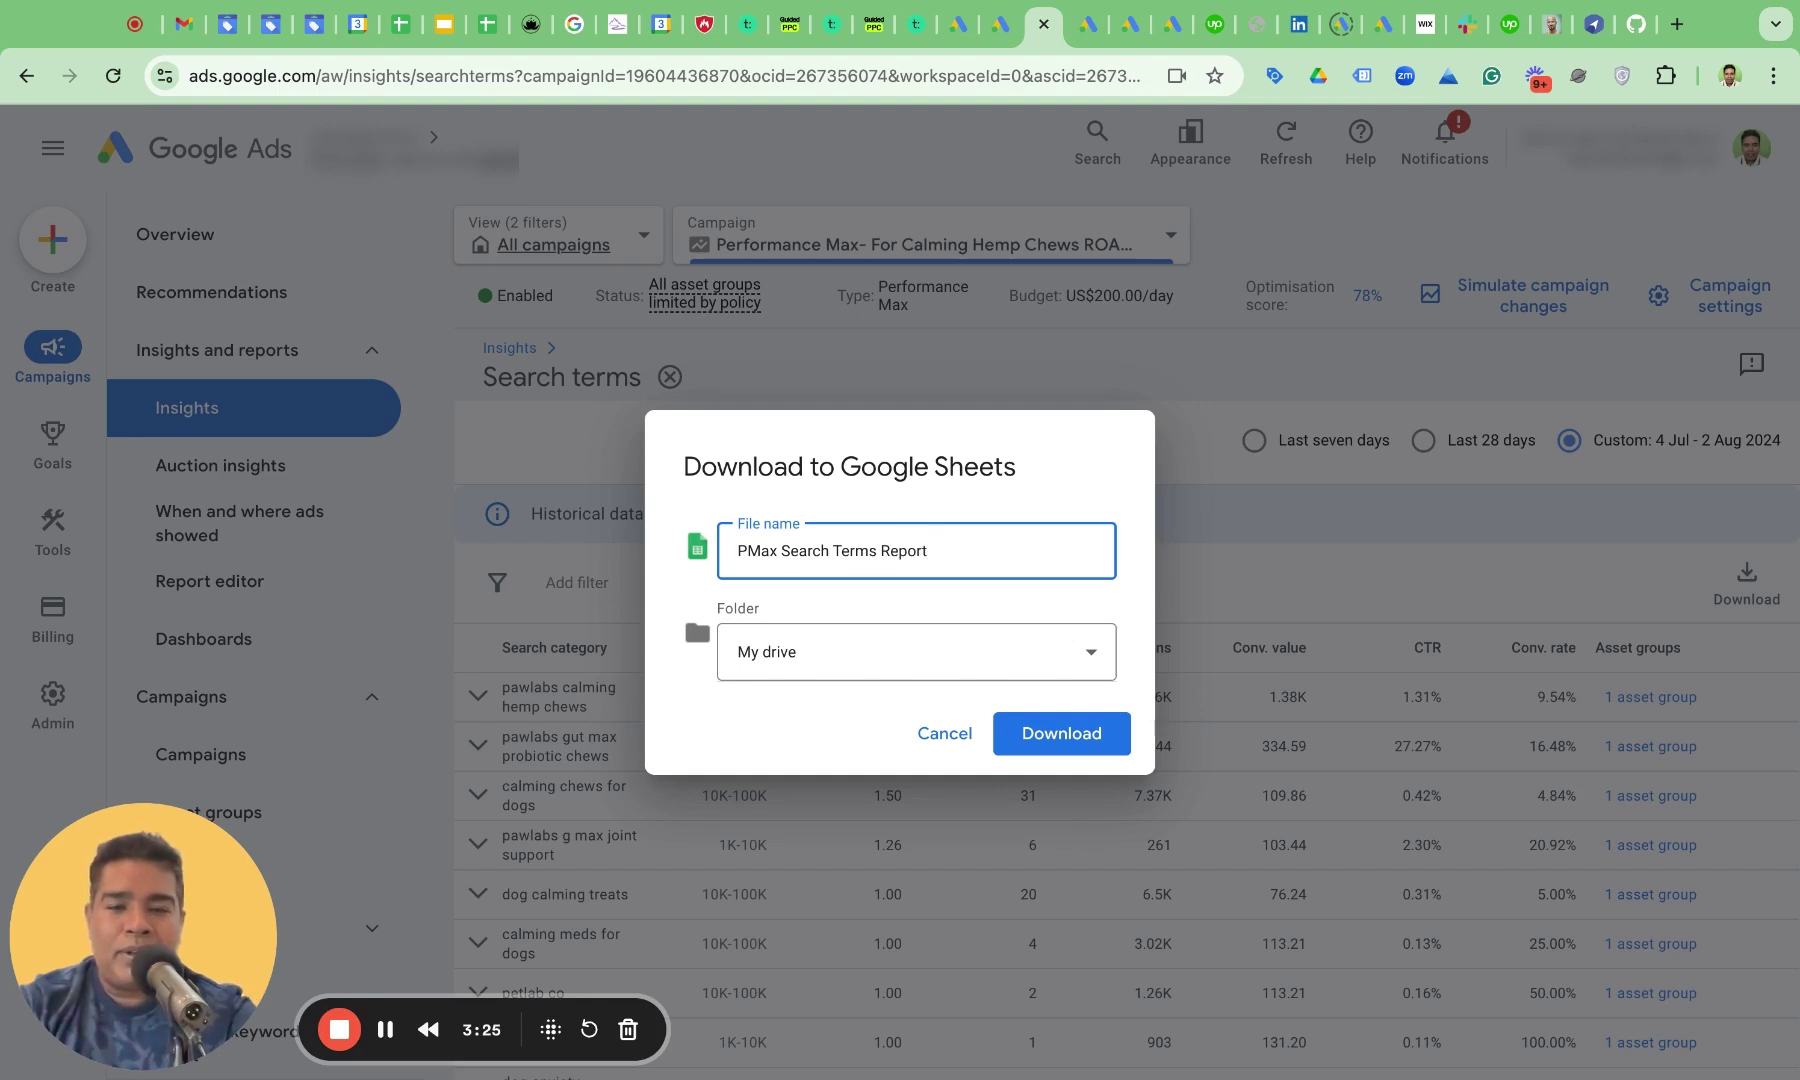
{"action": "type", "text": " - "}
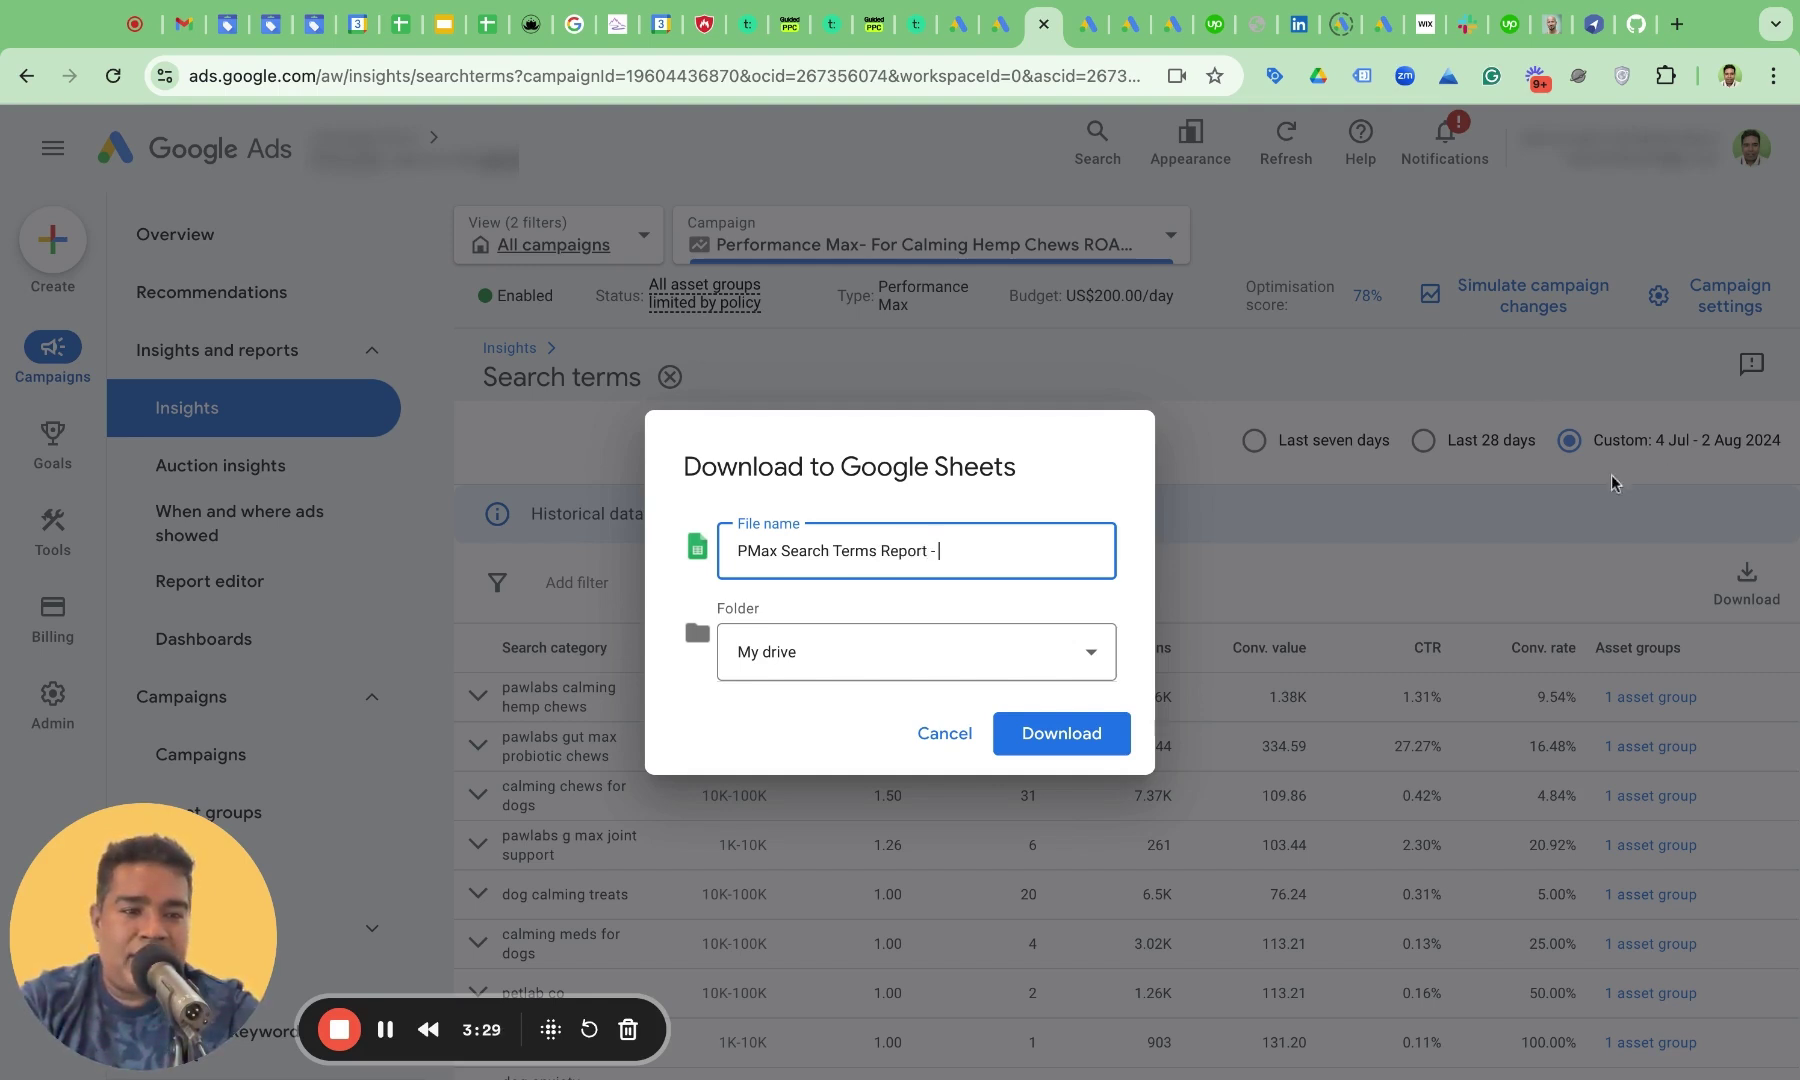
{"action": "type", "text": "4Jul"}
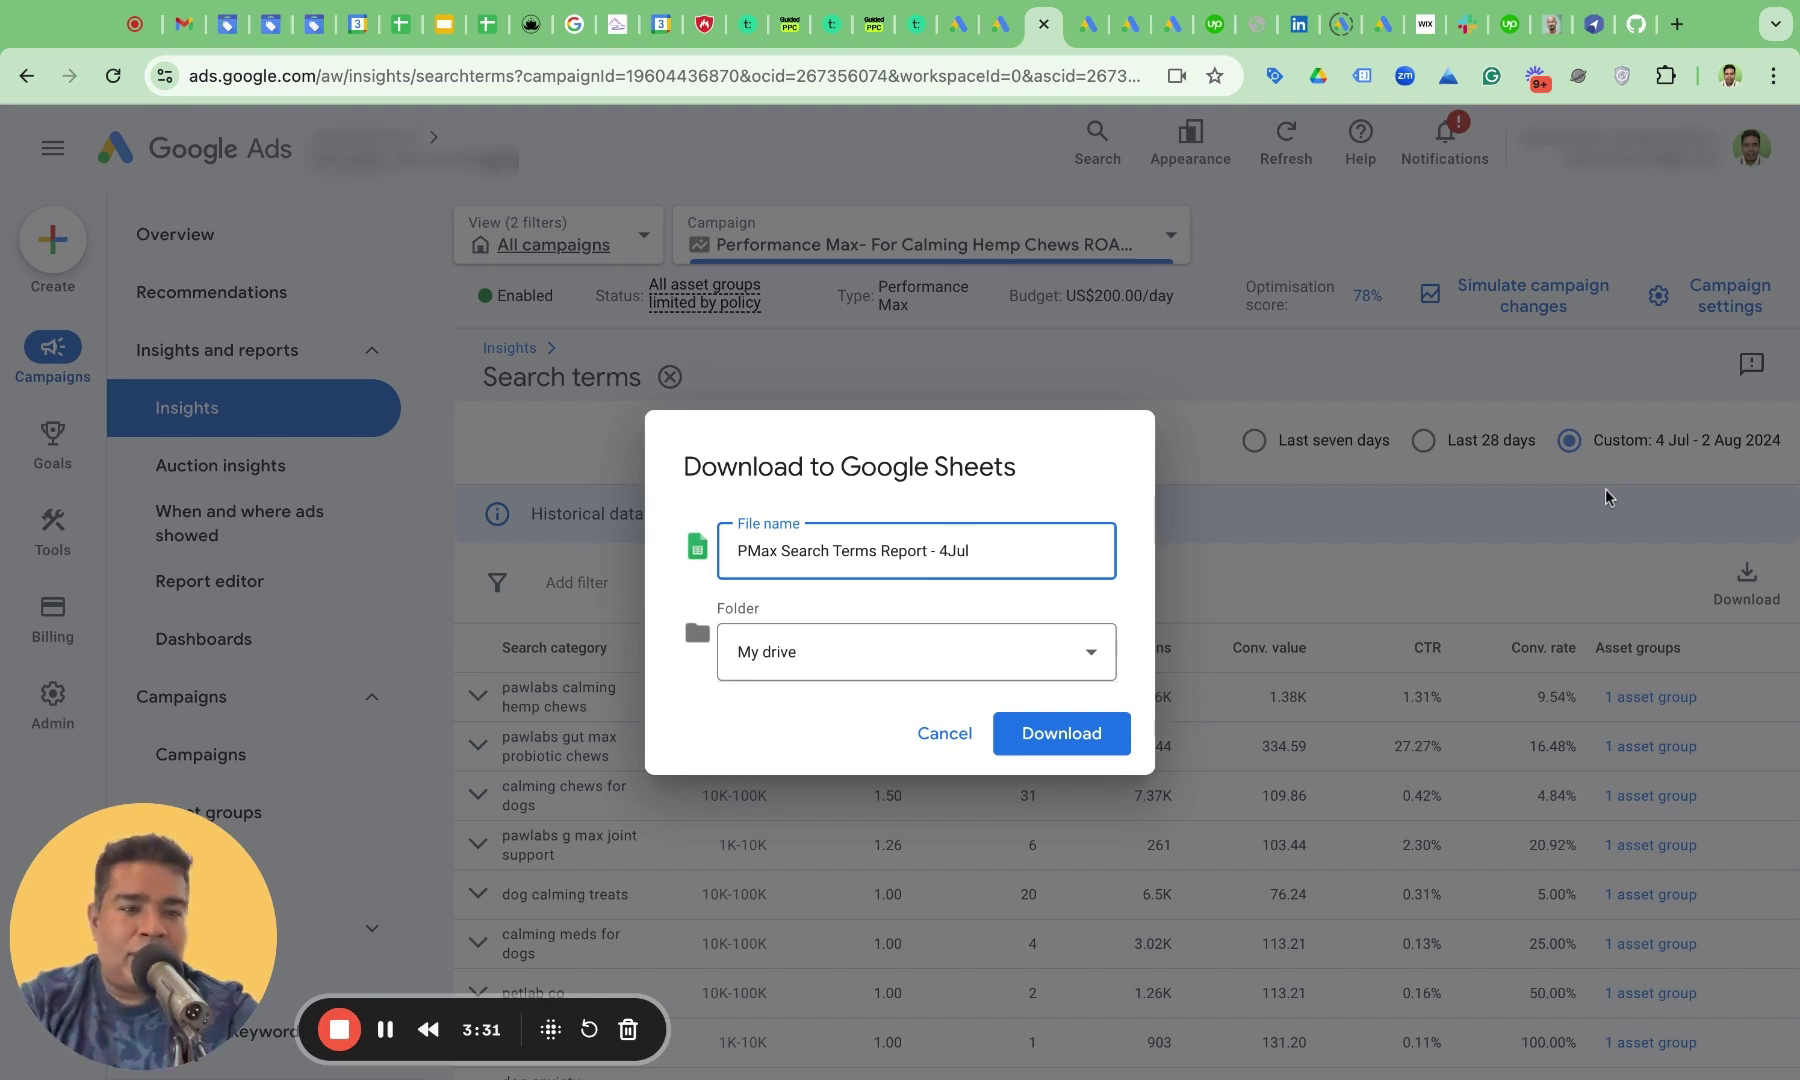
{"action": "type", "text": "-2"}
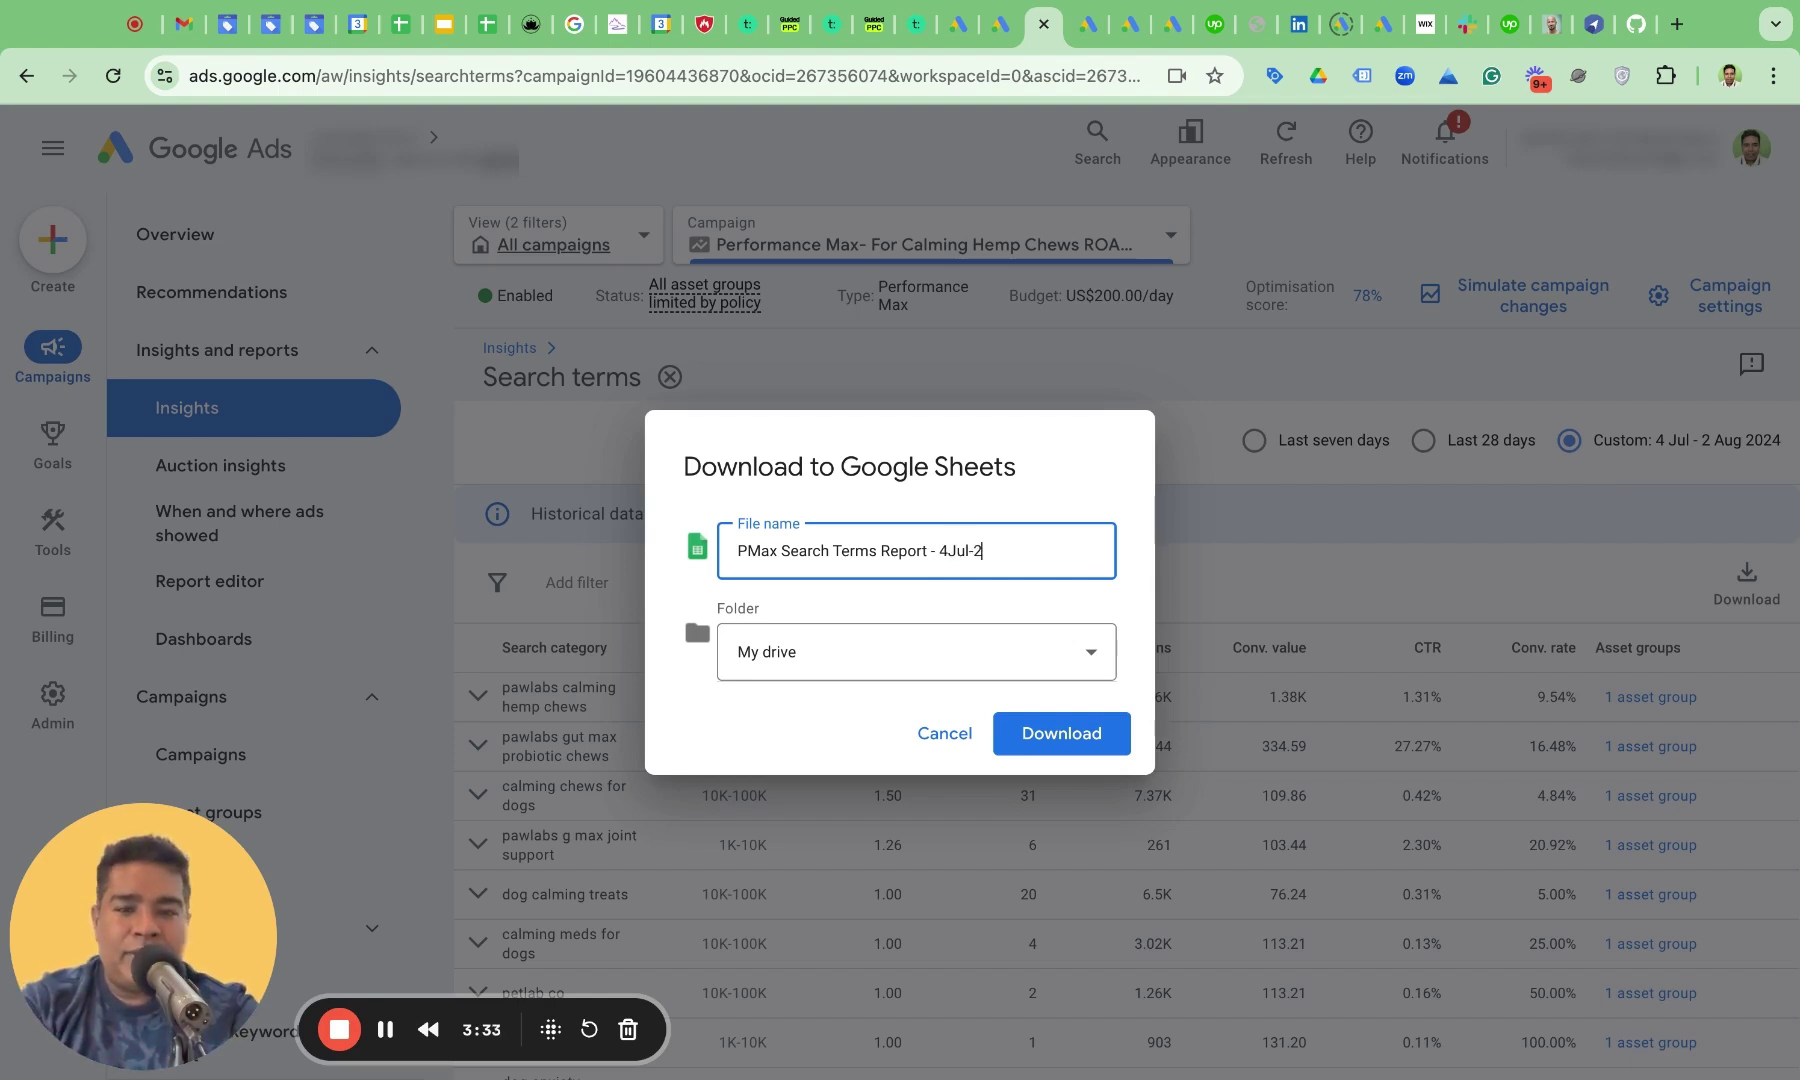
{"action": "type", "text": "Aug2024"}
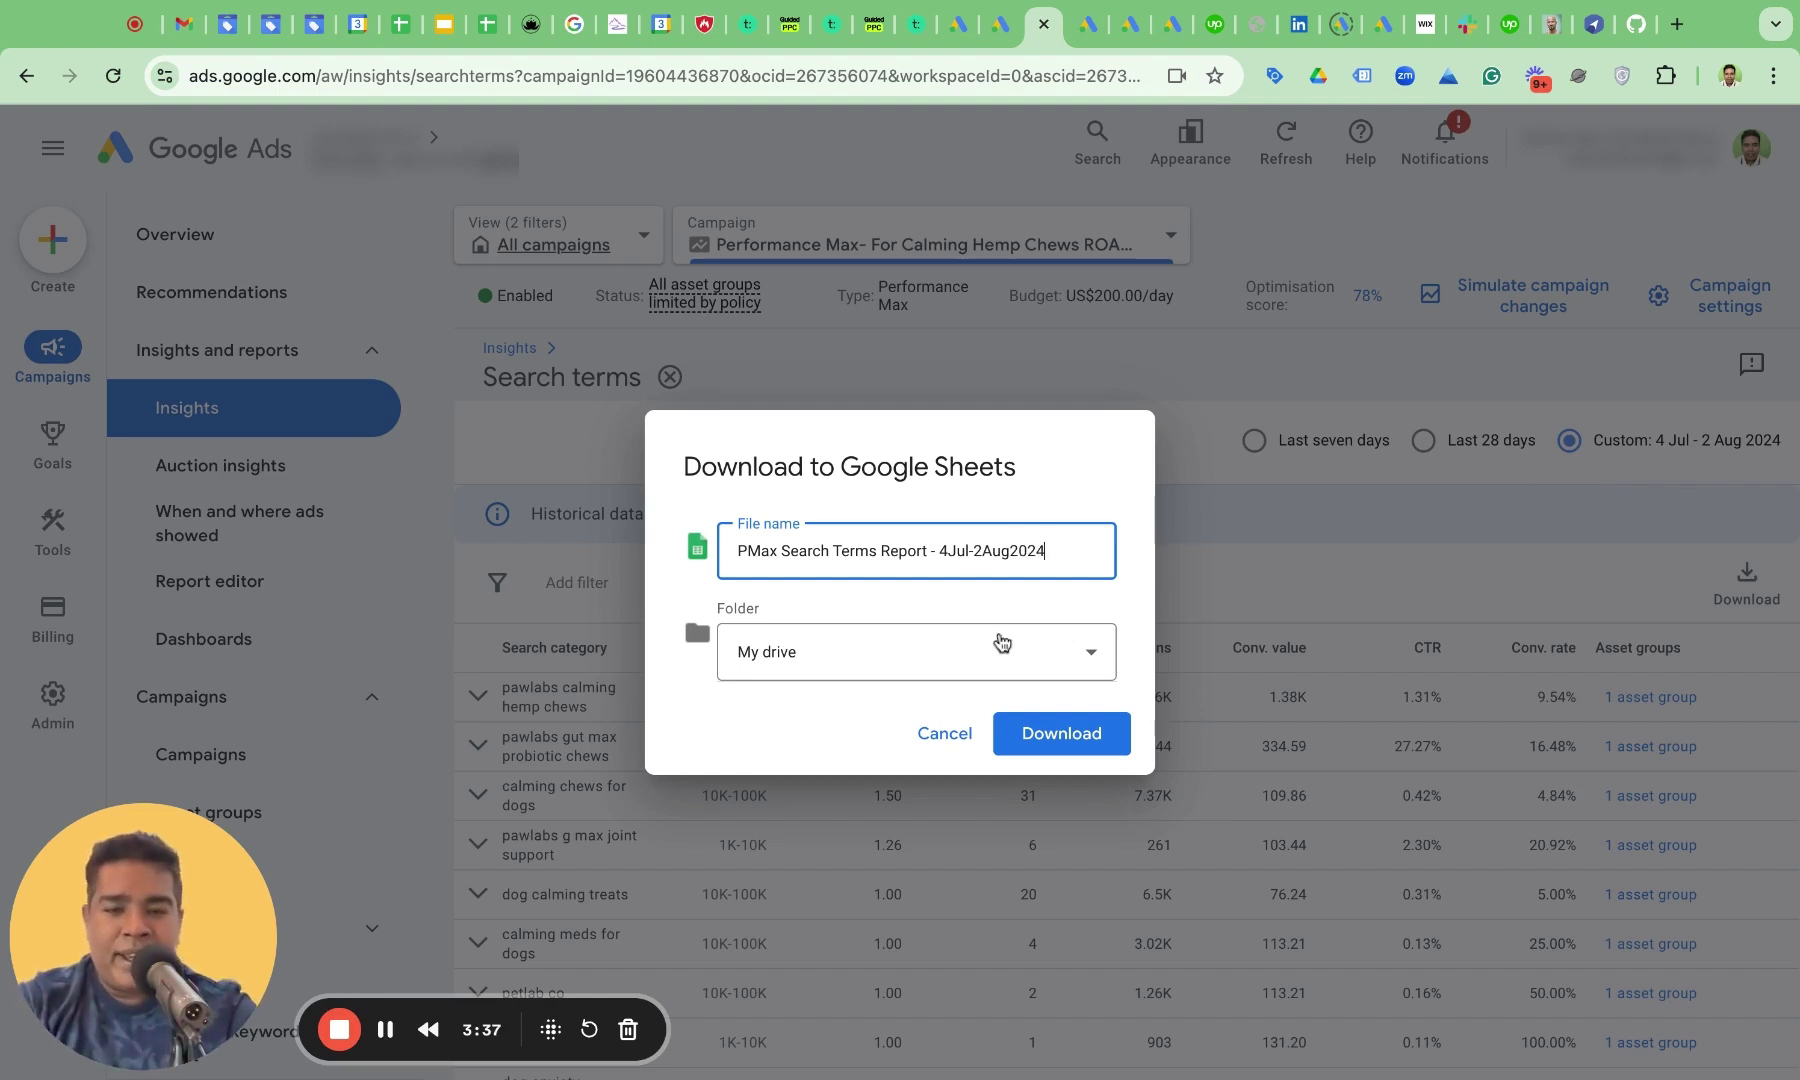
- Prefix the file name with 'ABC Store - ' and export it to My drive
{"action": "left_click", "coordinate": [739, 551]}
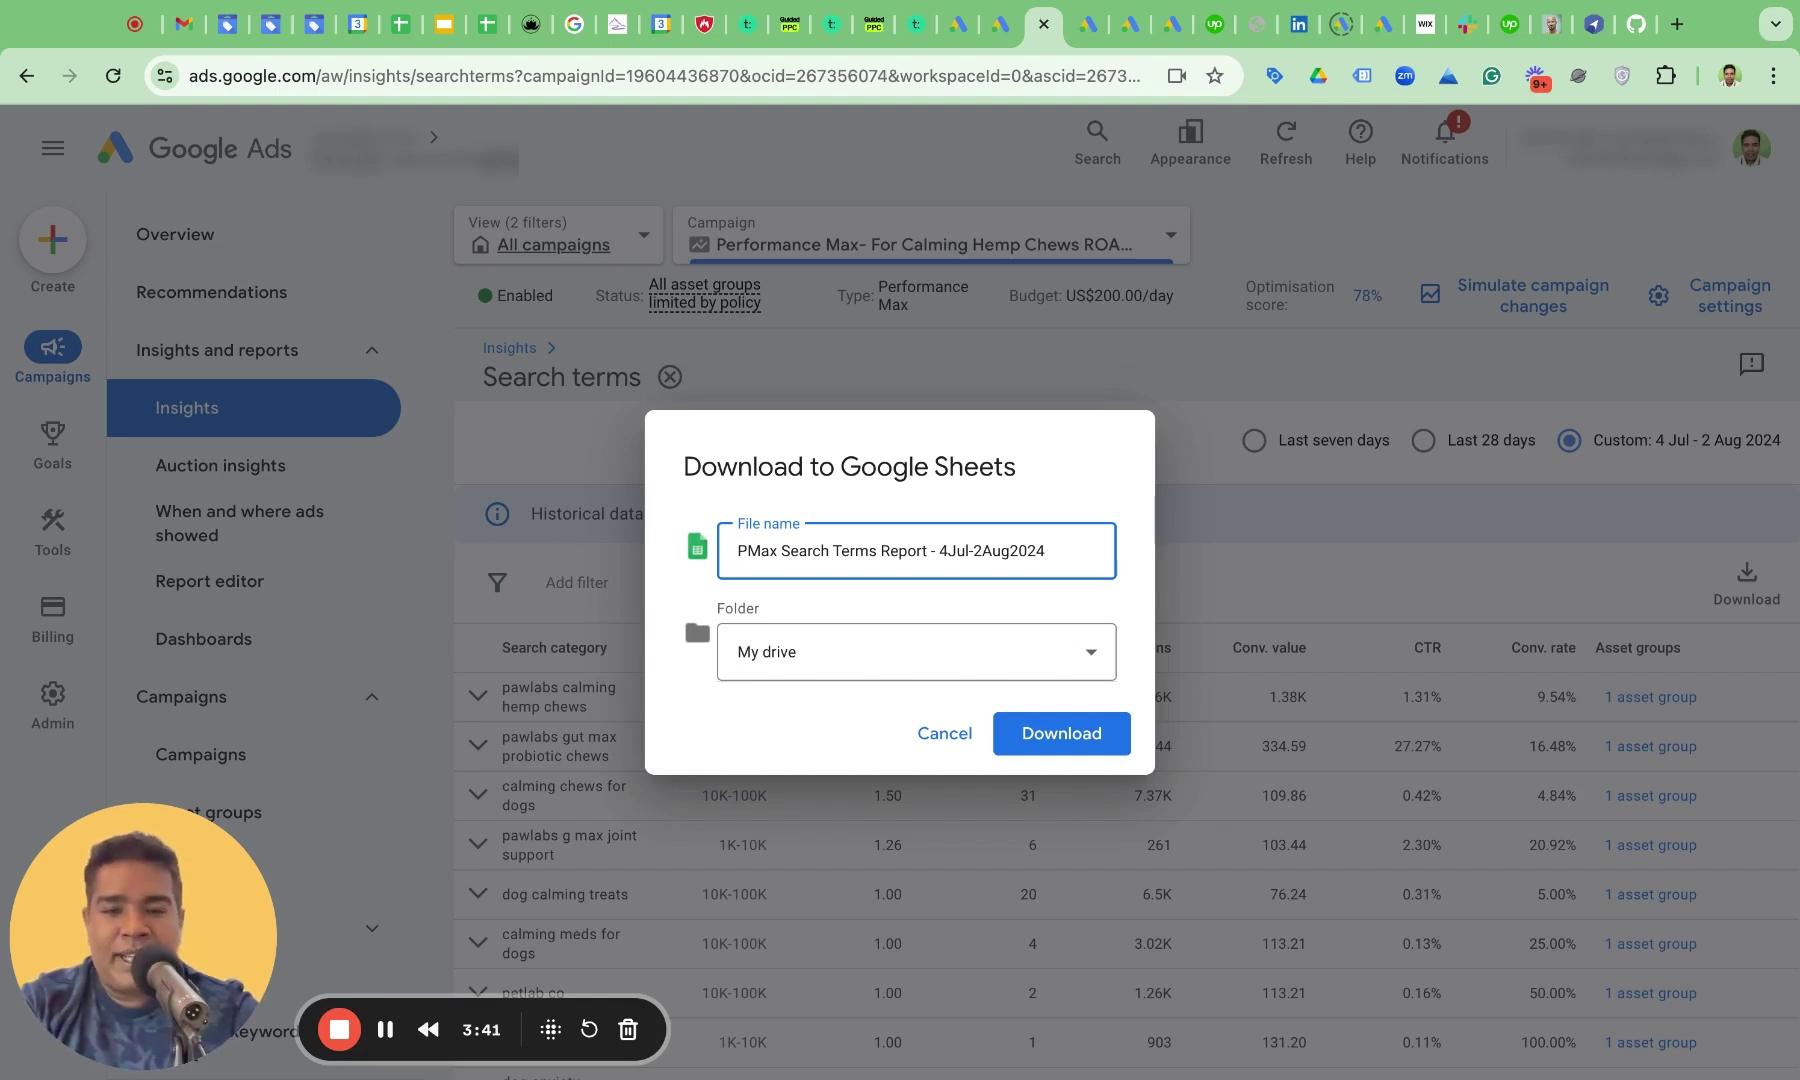
{"action": "type", "text": "00@"}
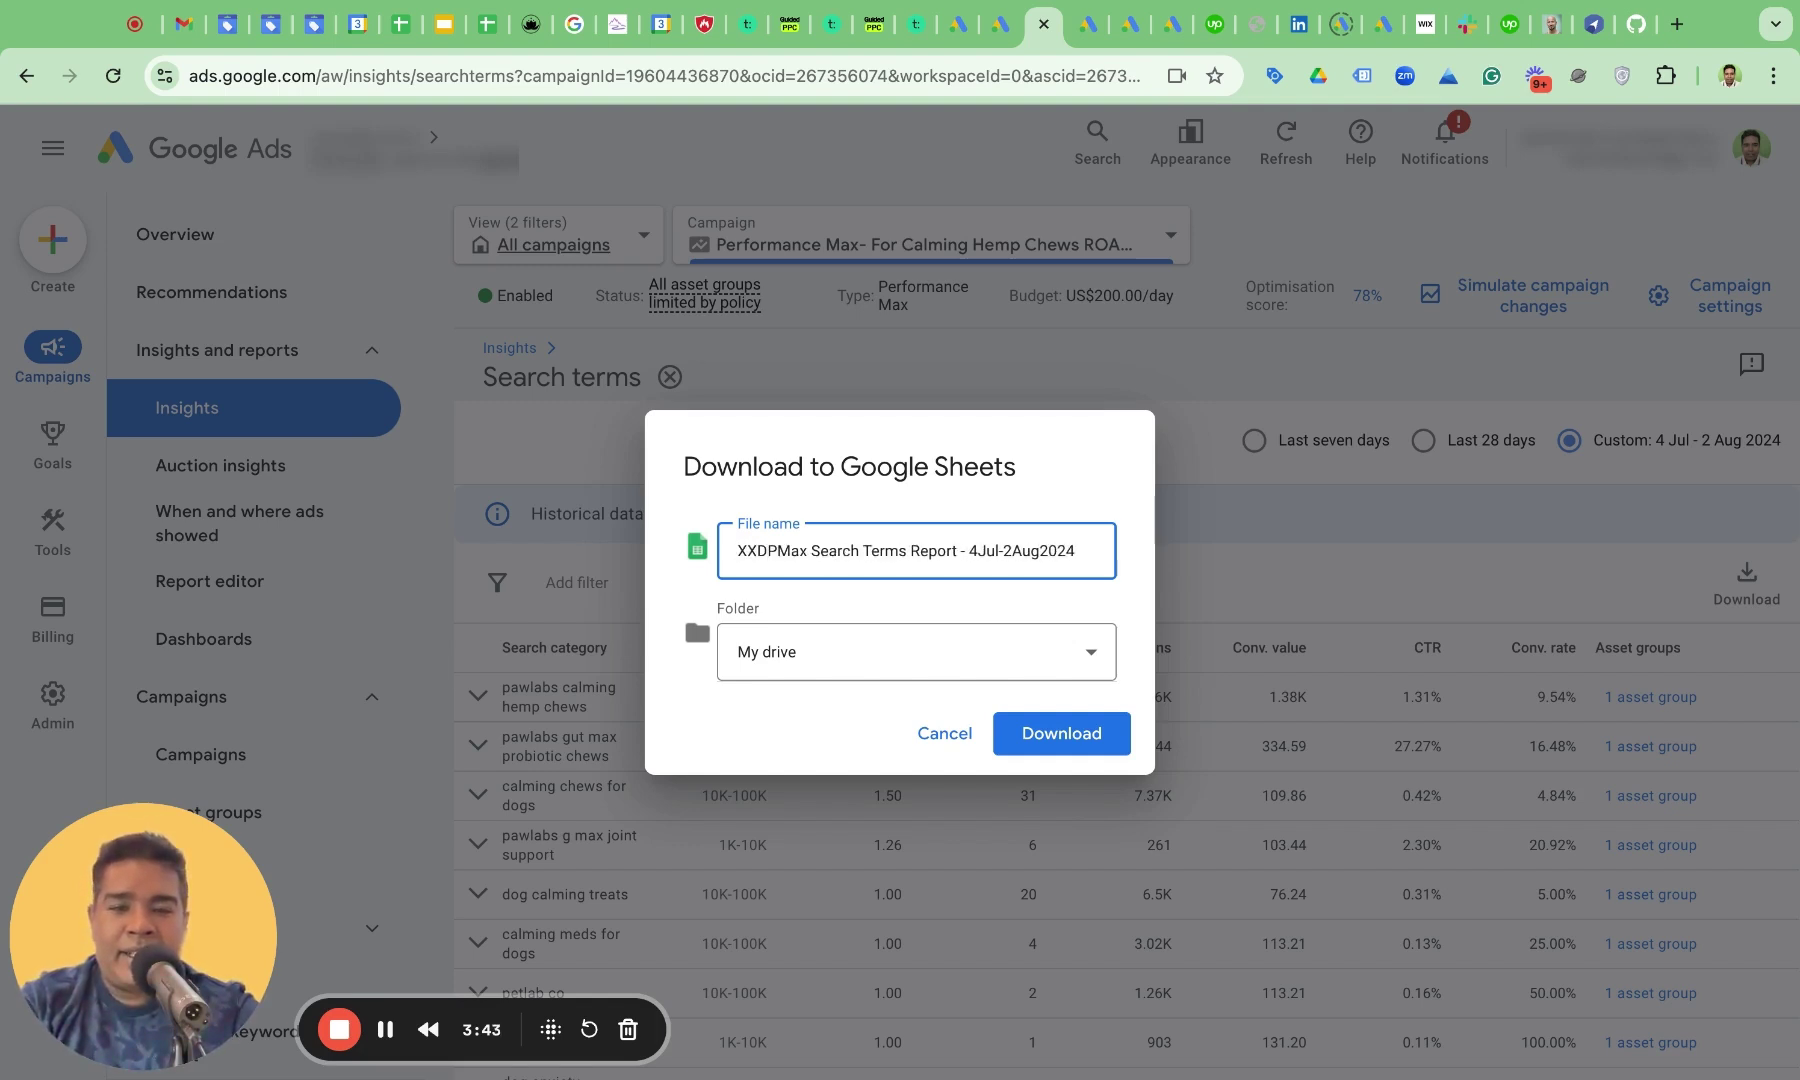
{"action": "key", "text": "BackSpace"}
{"action": "key", "text": "BackSpace"}
{"action": "key", "text": "BackSpace"}
{"action": "type", "text": "ABC A"}
{"action": "key", "text": "BackSpace"}
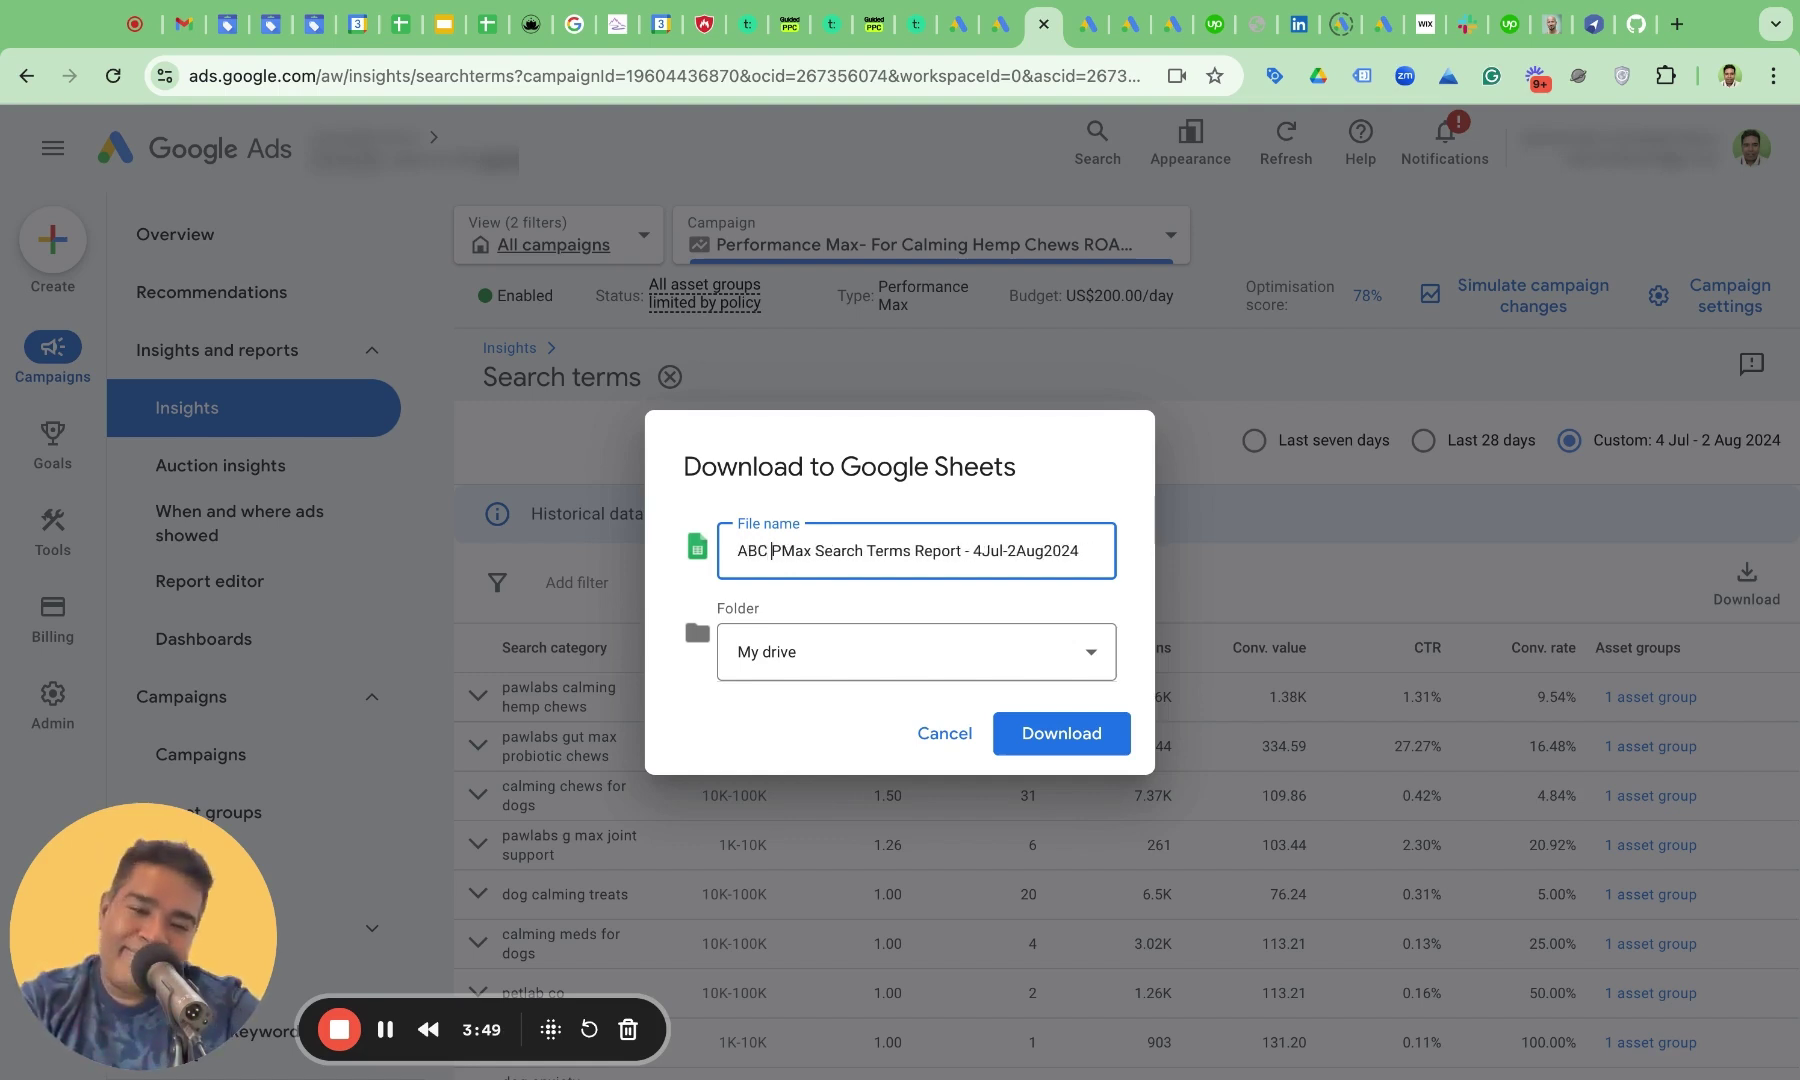
{"action": "type", "text": "Store -"}
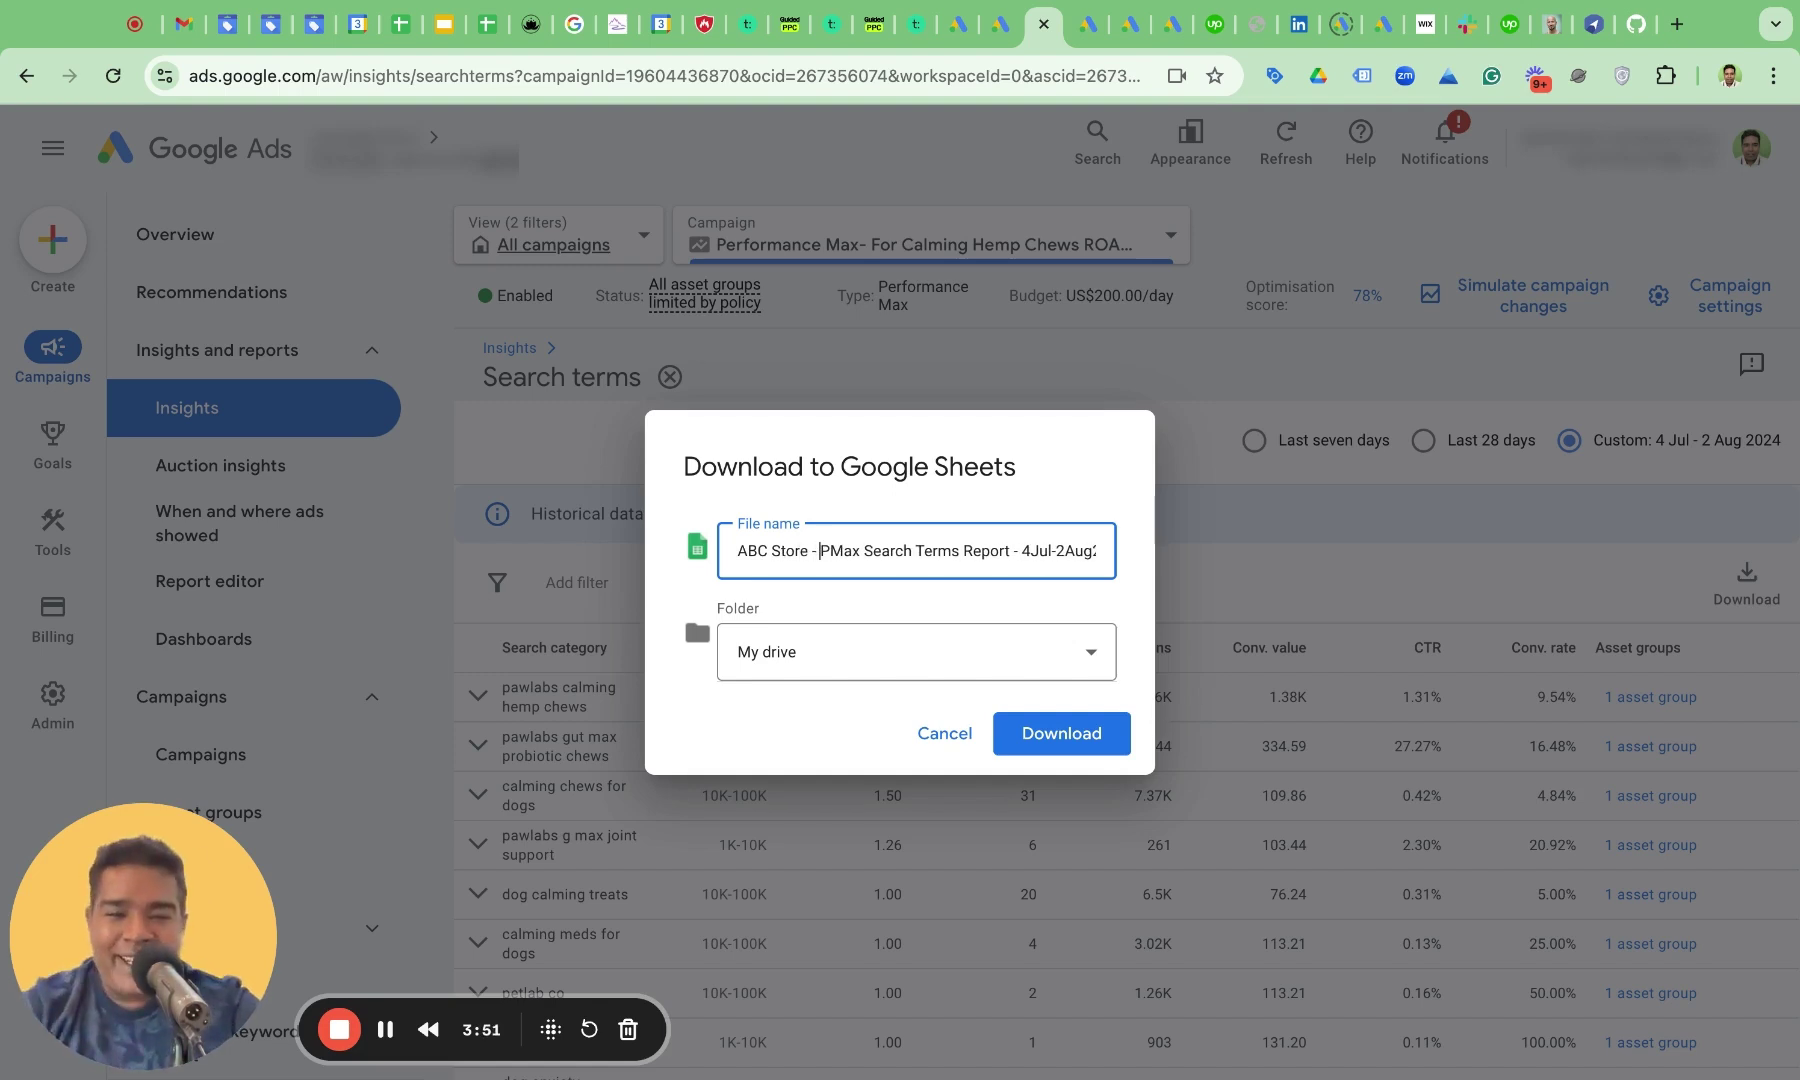
{"action": "double_click", "coordinate": [1060, 555]}
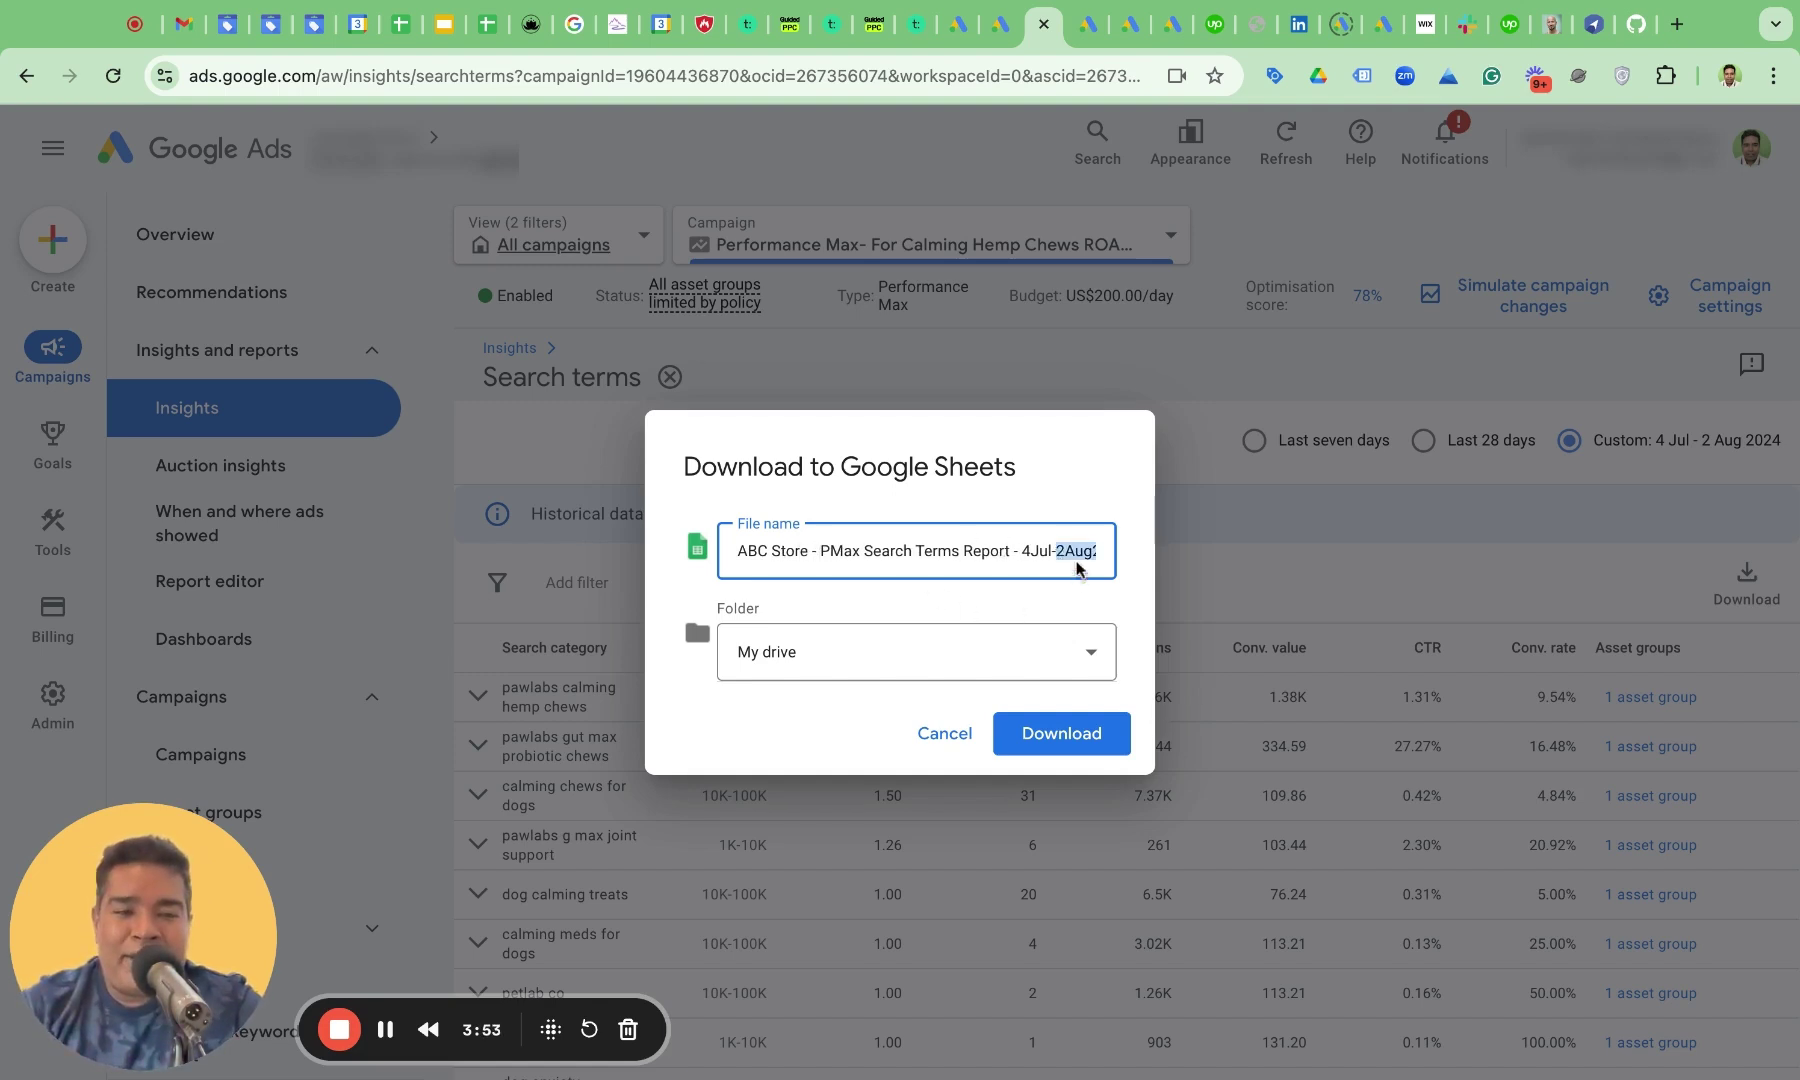
{"action": "left_click", "coordinate": [1075, 560]}
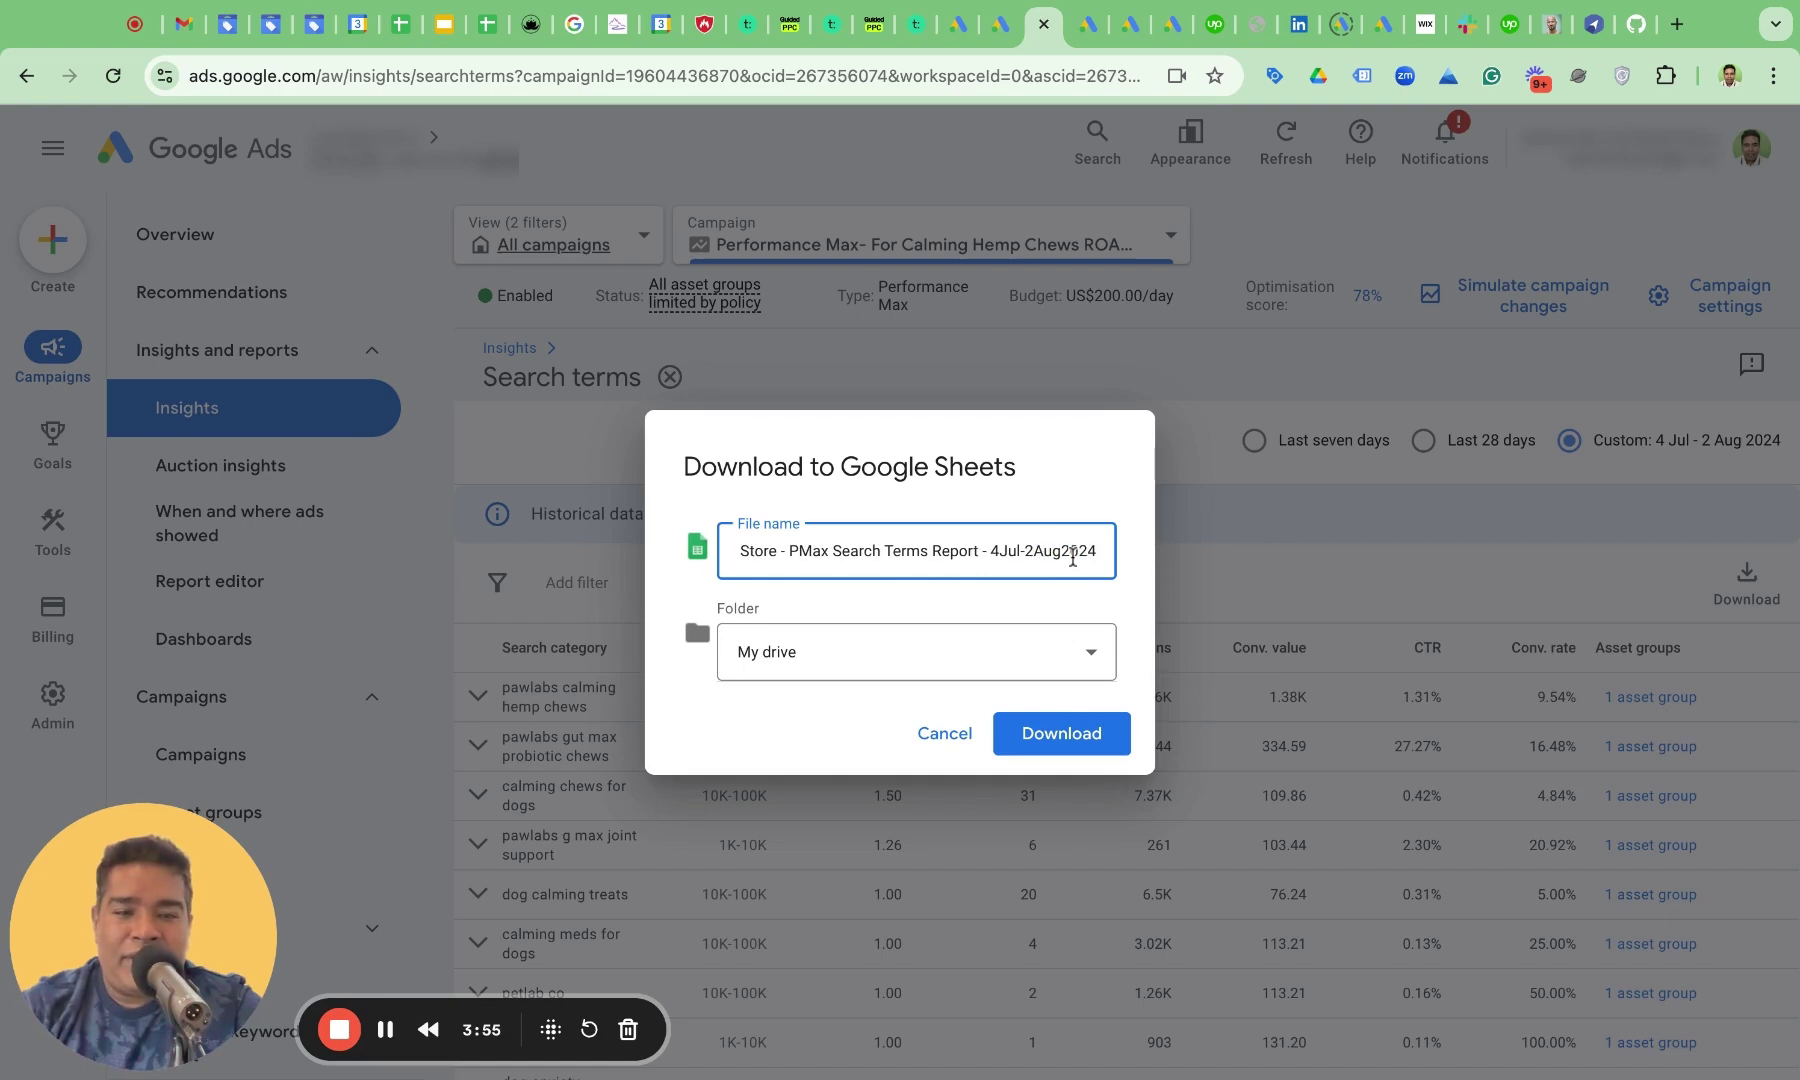
{"action": "left_click", "coordinate": [1048, 740]}
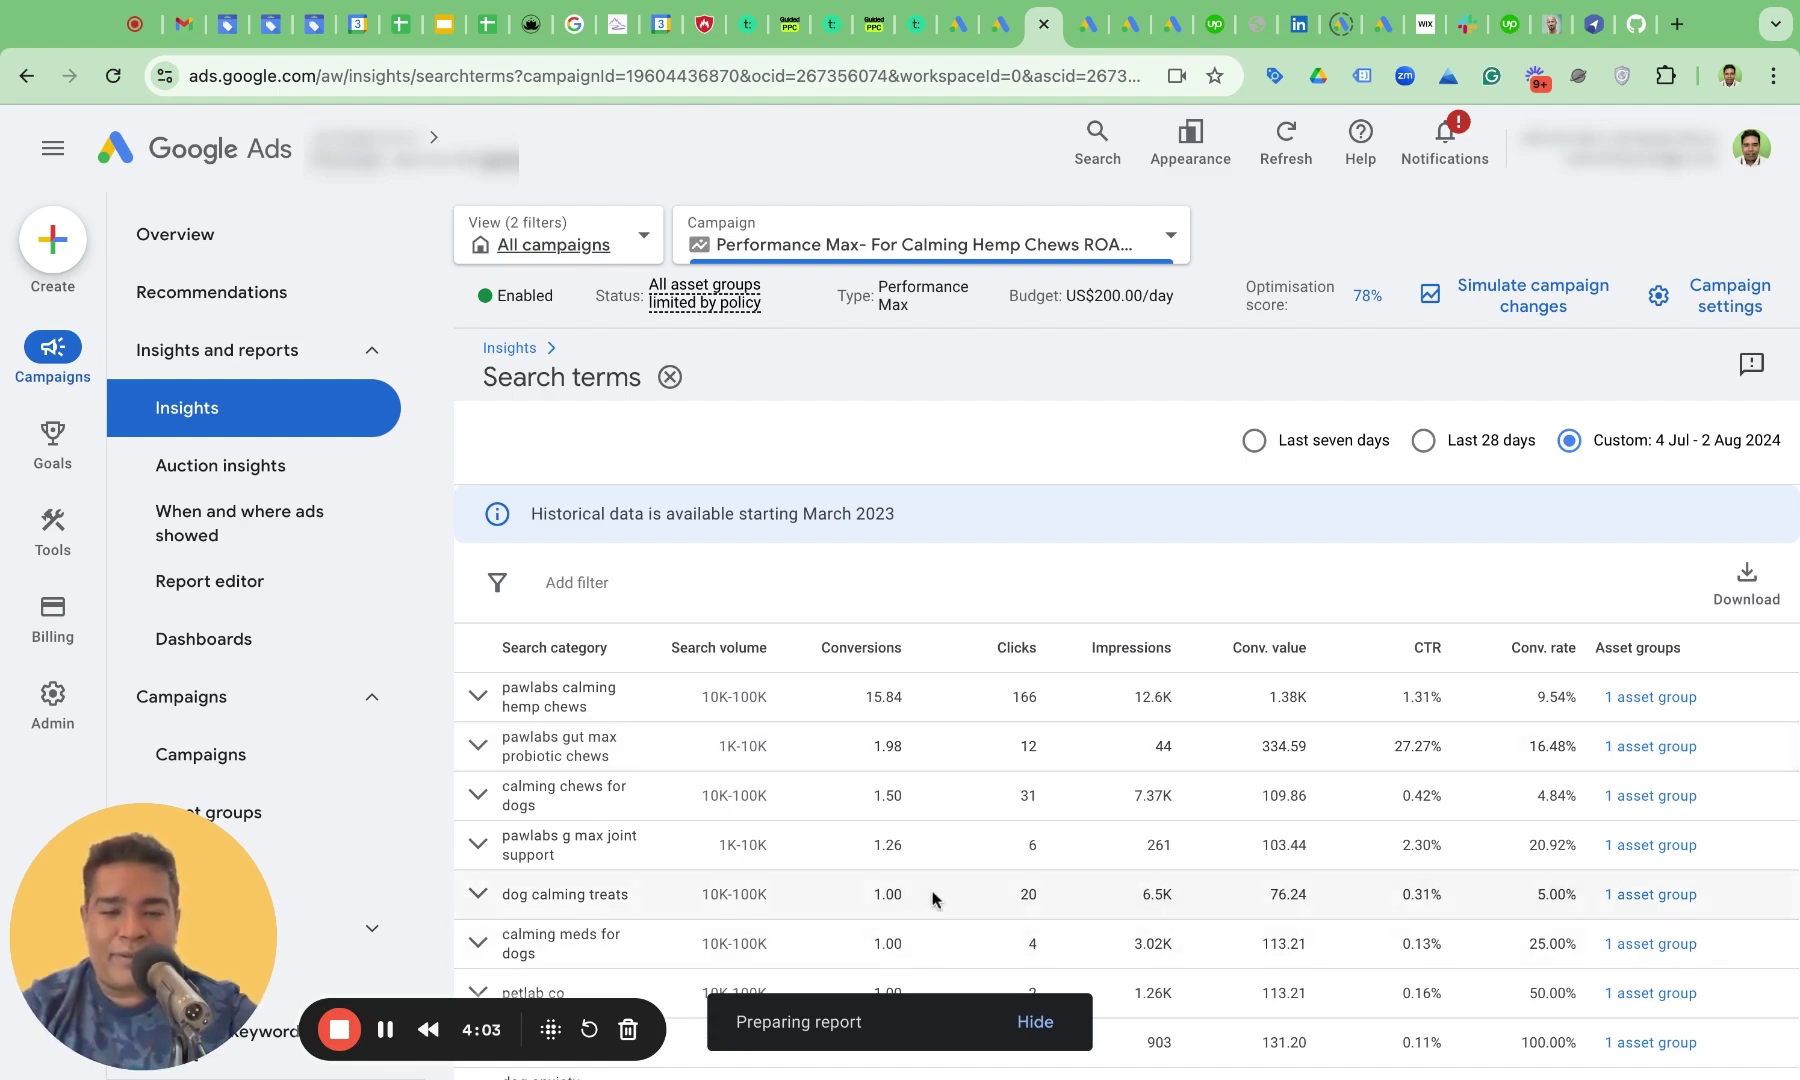
- Open the exported 'ABC Store - PMax Search Terms Report - 4Jul-2Aug2024' sheet in Google Sheets
{"action": "scroll", "coordinate": [935, 897], "scroll_direction": "down", "scroll_amount": 1}
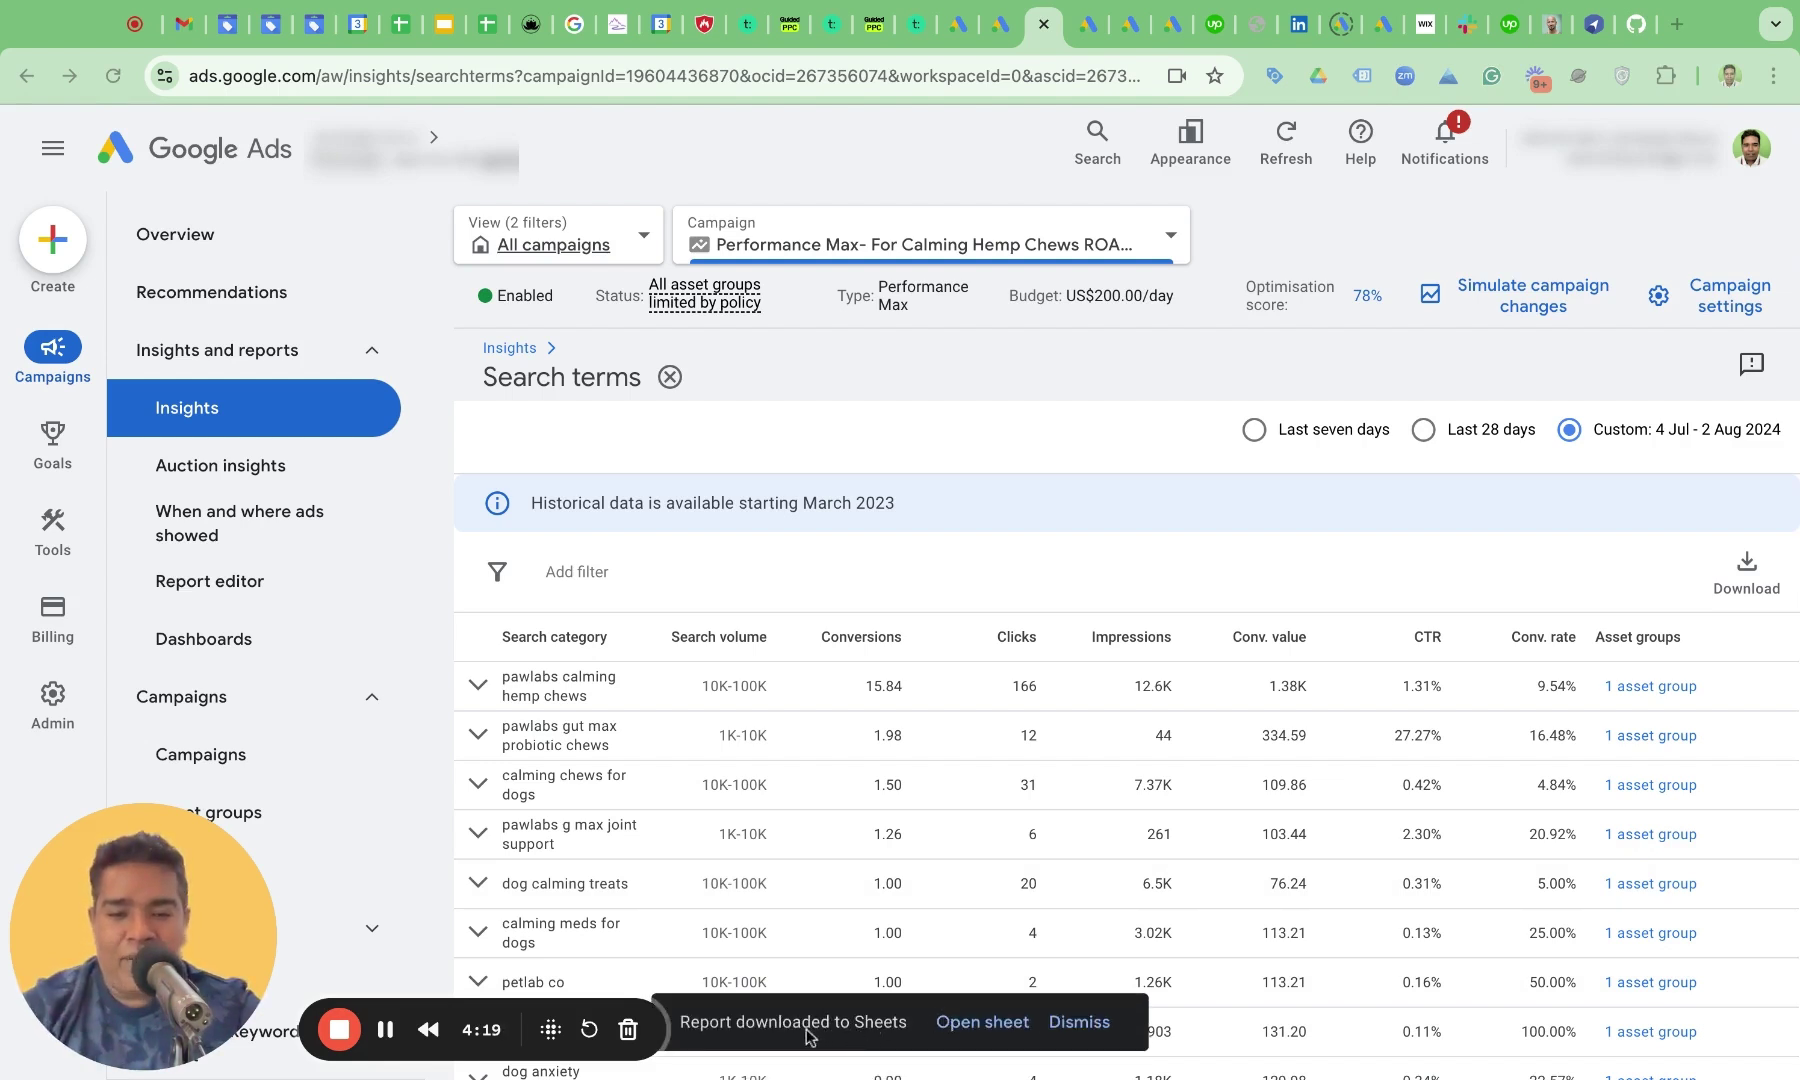
{"action": "left_click", "coordinate": [964, 1035]}
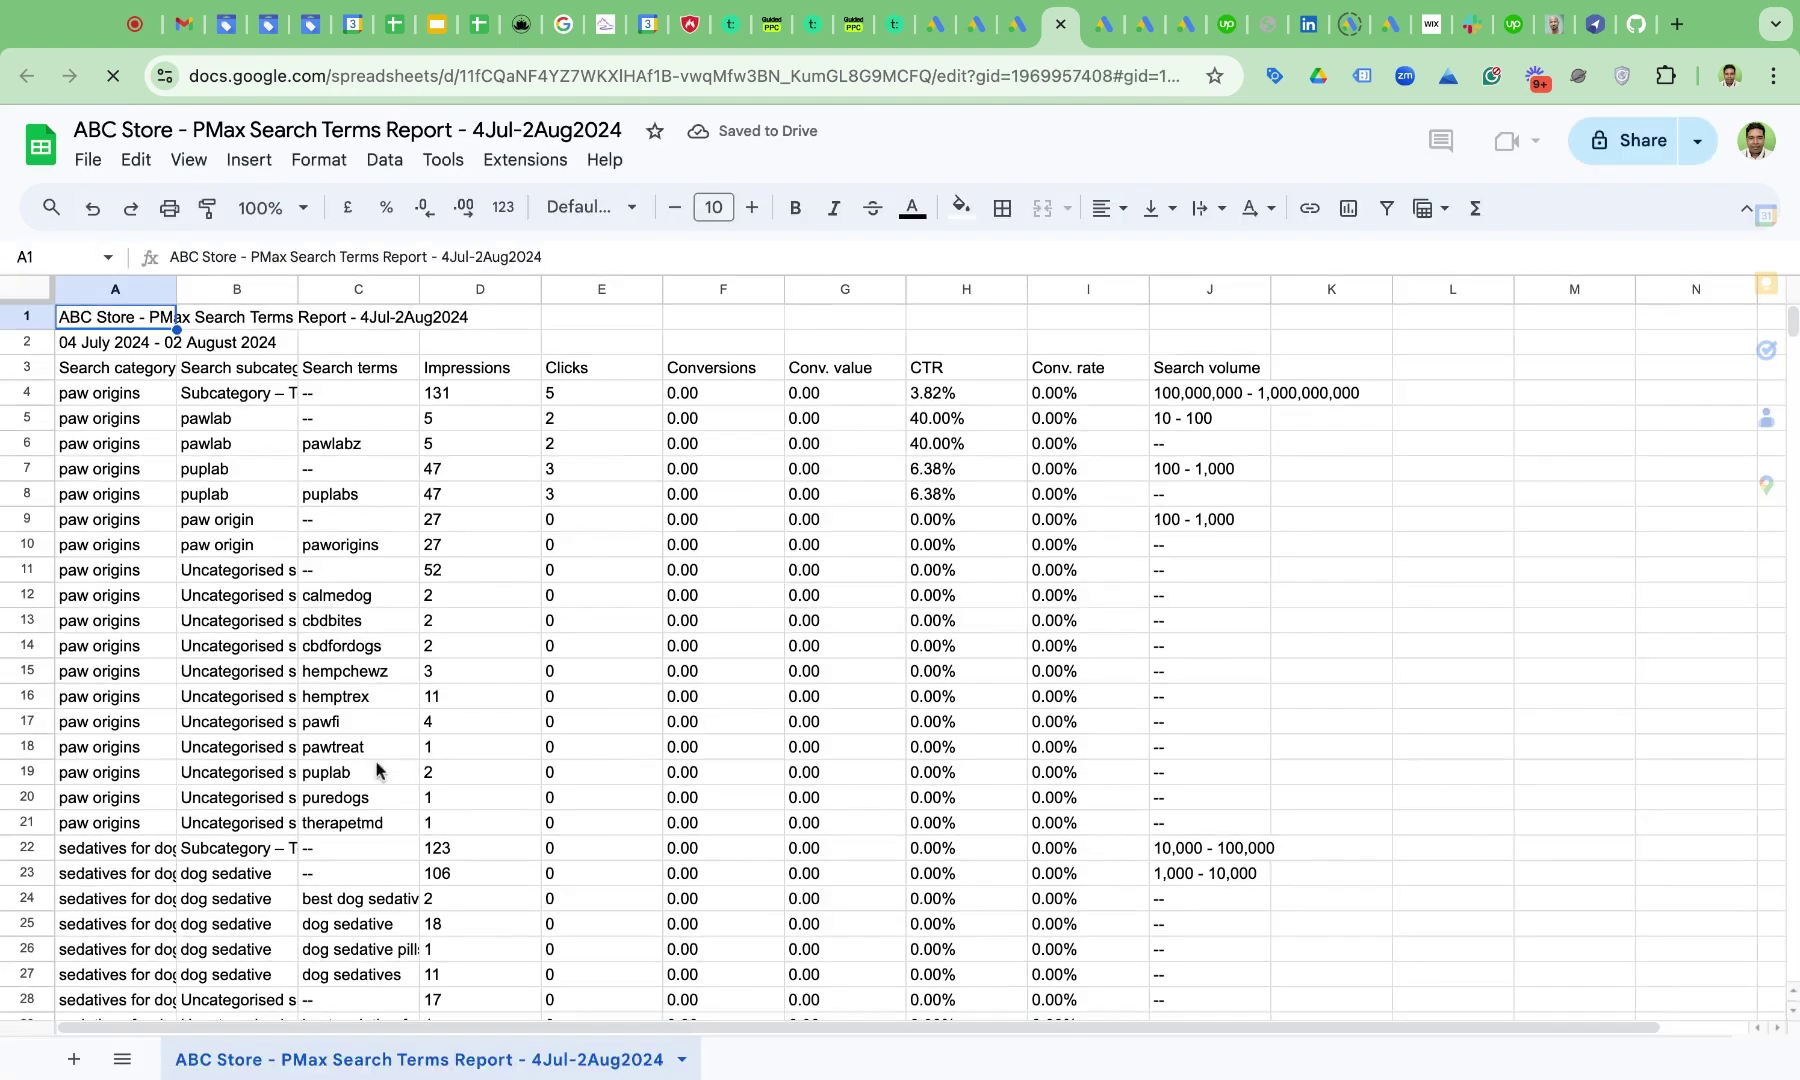
- Delete the title and date rows 1–2 so the column headers sit in row 1
{"action": "left_click", "coordinate": [27, 318]}
{"action": "left_click_drag", "start_coordinate": [27, 318], "coordinate": [27, 340]}
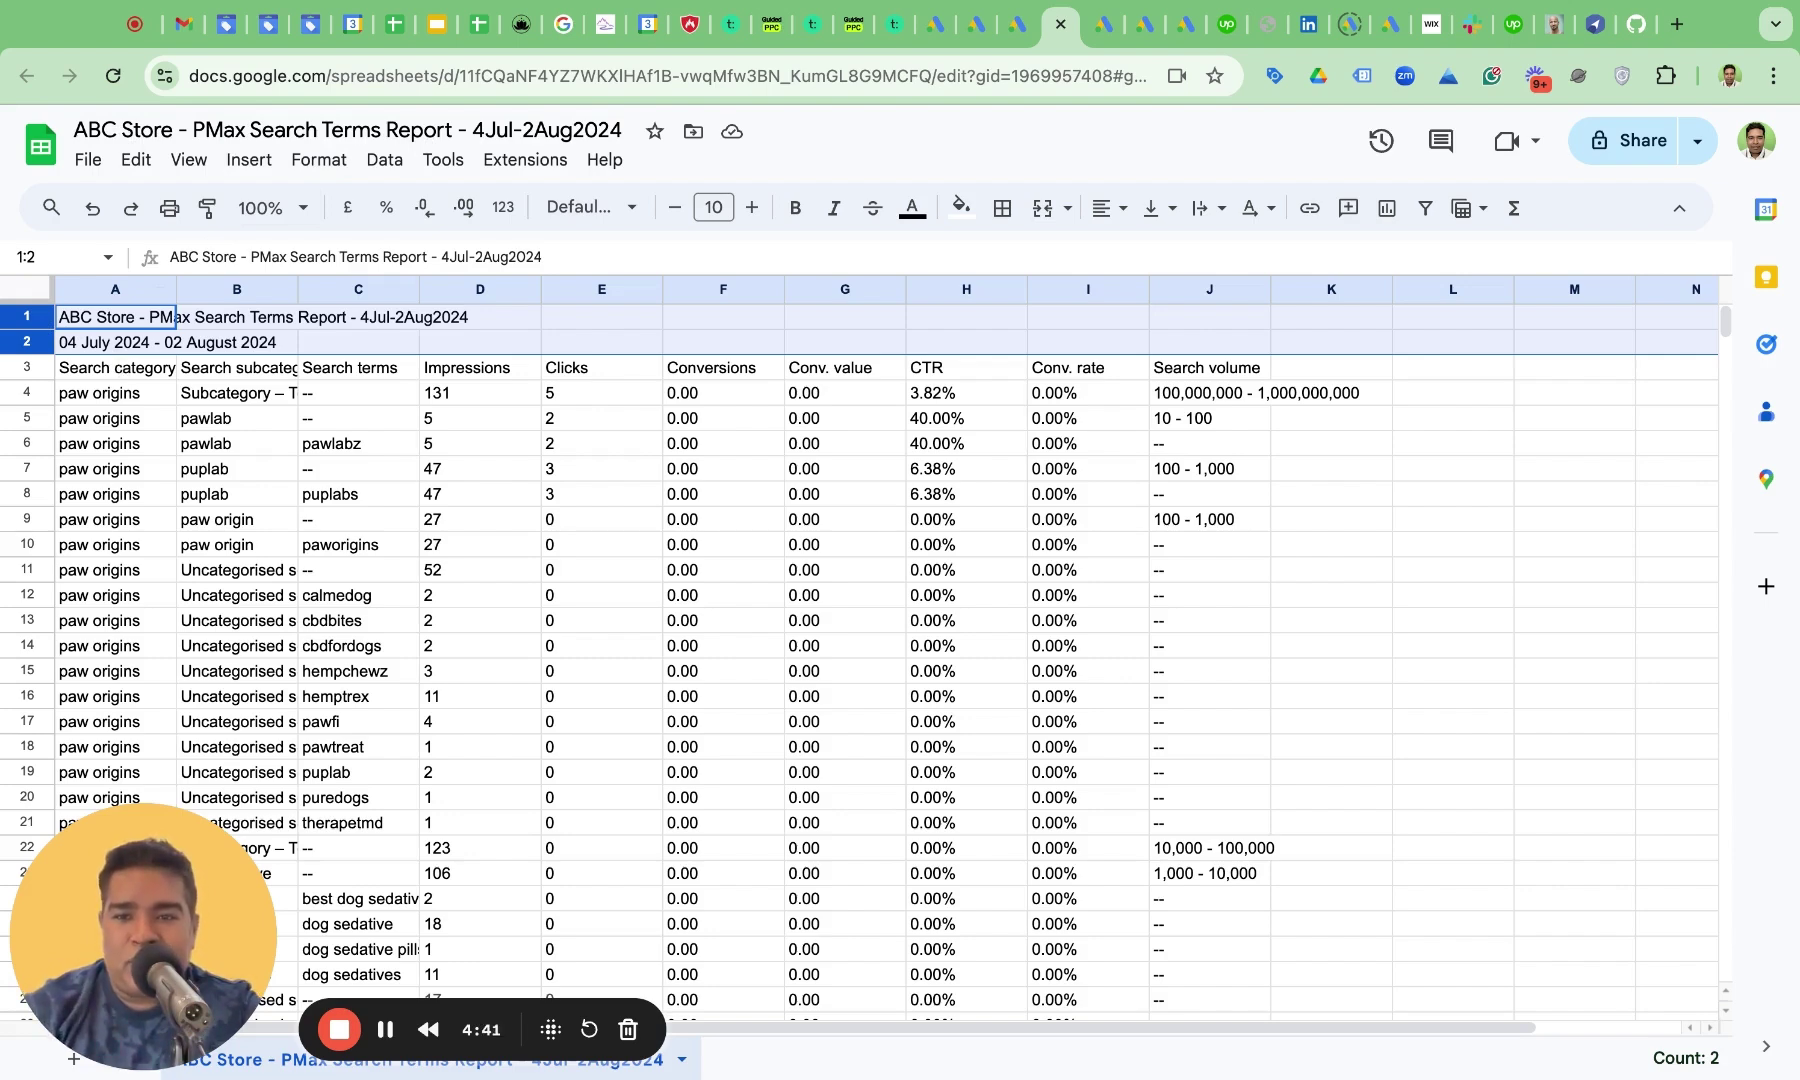
{"action": "right_click", "coordinate": [27, 331]}
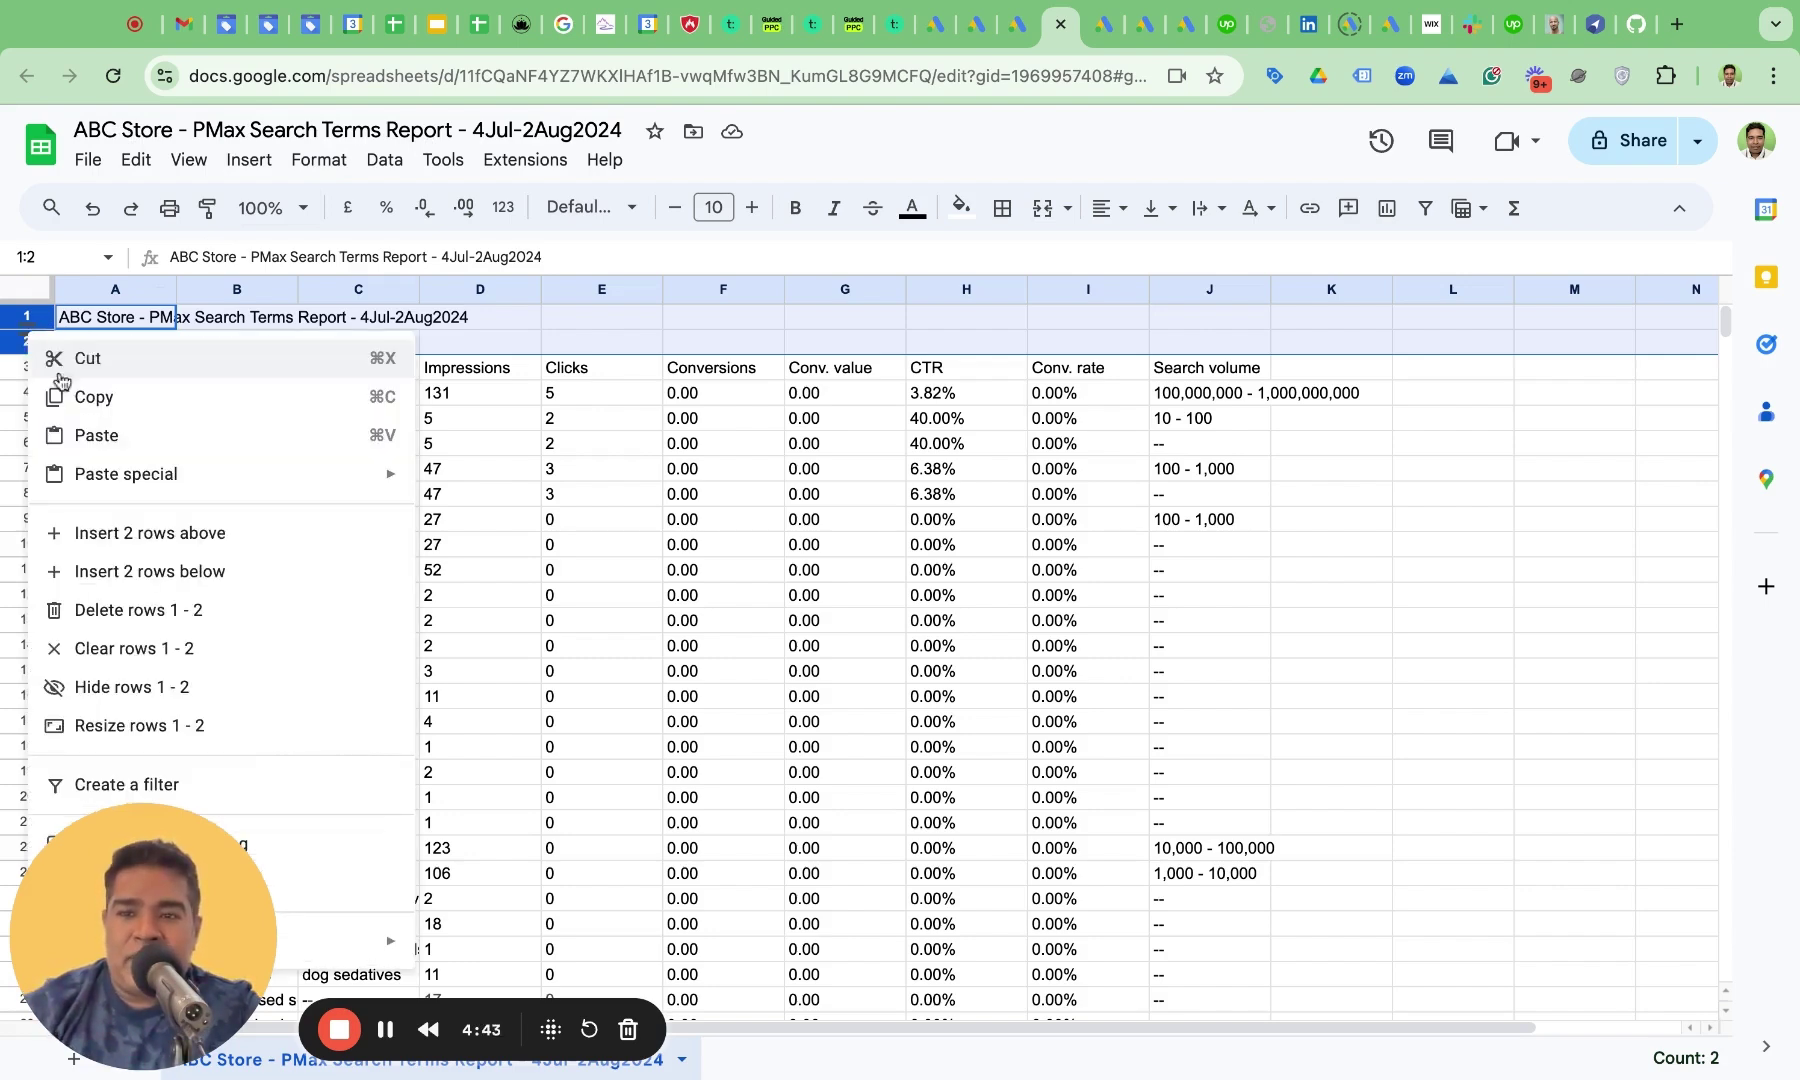
{"action": "left_click", "coordinate": [107, 609]}
{"action": "left_click", "coordinate": [286, 552]}
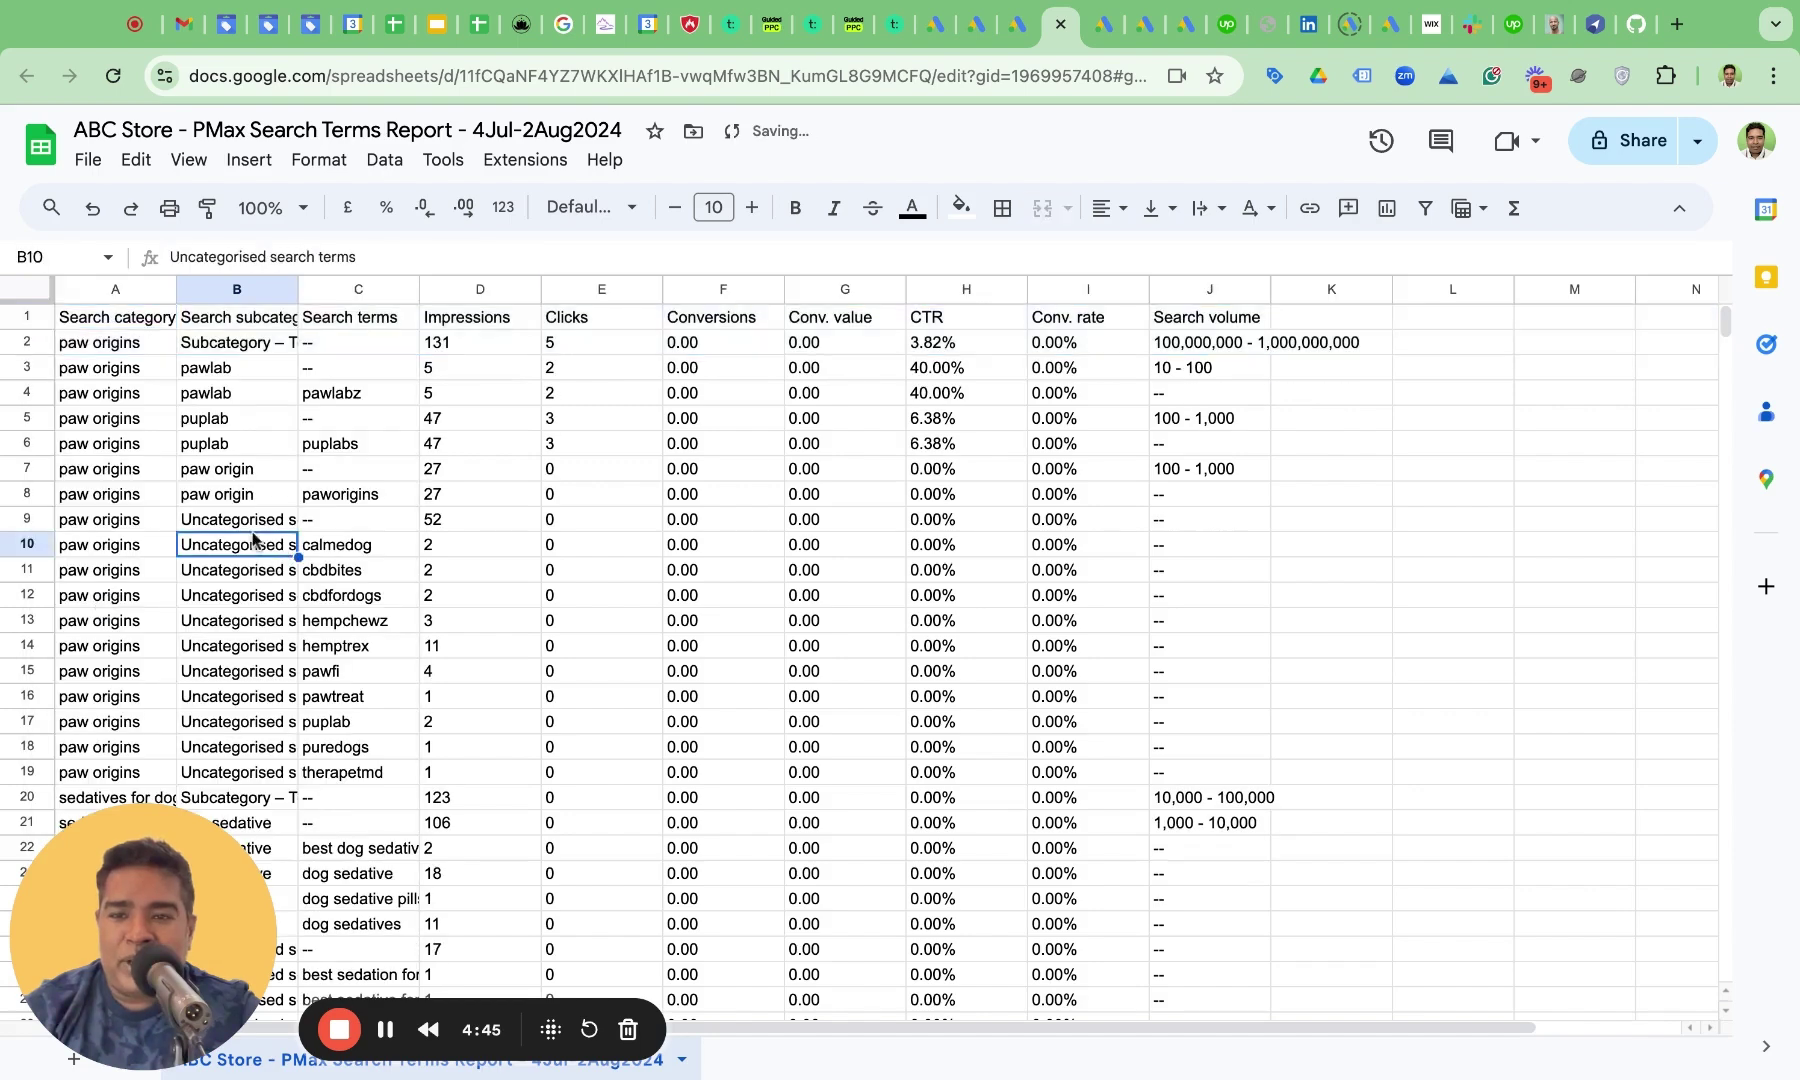
- Create a filter on the header row via Data > Create a filter
{"action": "left_click", "coordinate": [30, 320]}
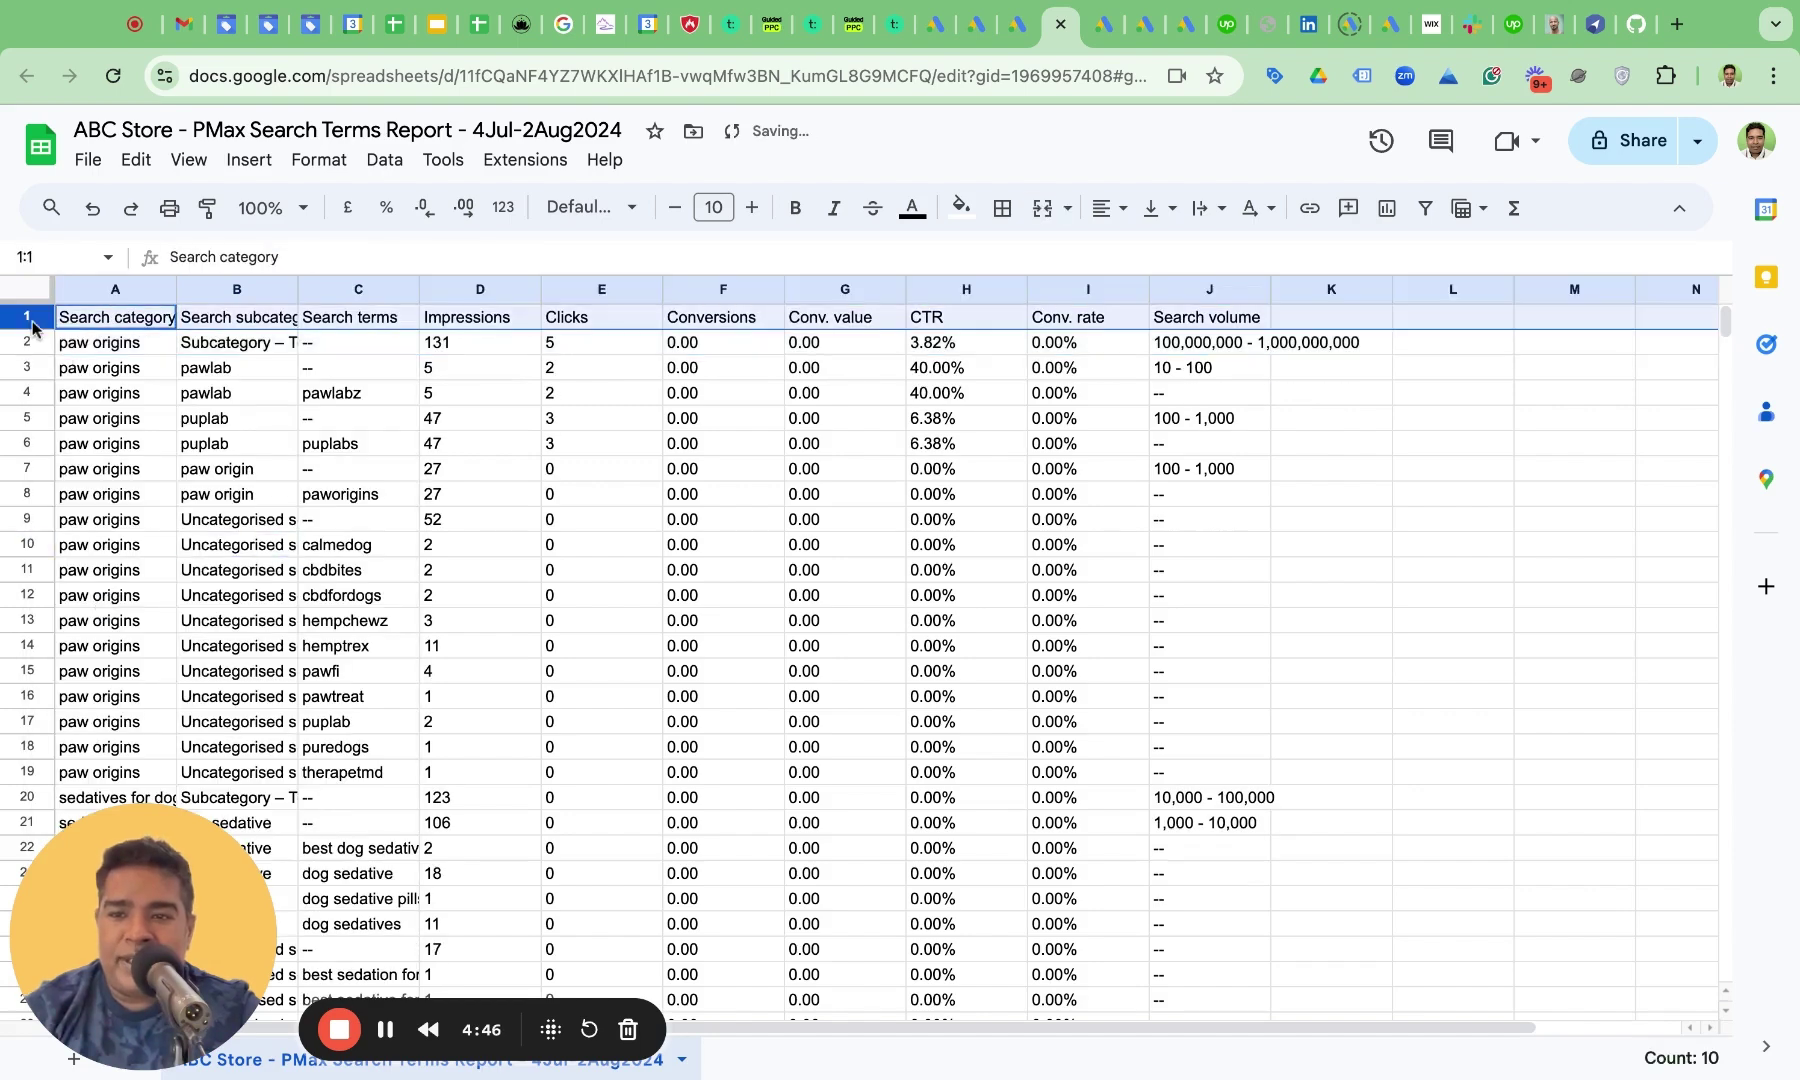
{"action": "left_click", "coordinate": [385, 160]}
{"action": "left_click", "coordinate": [474, 300]}
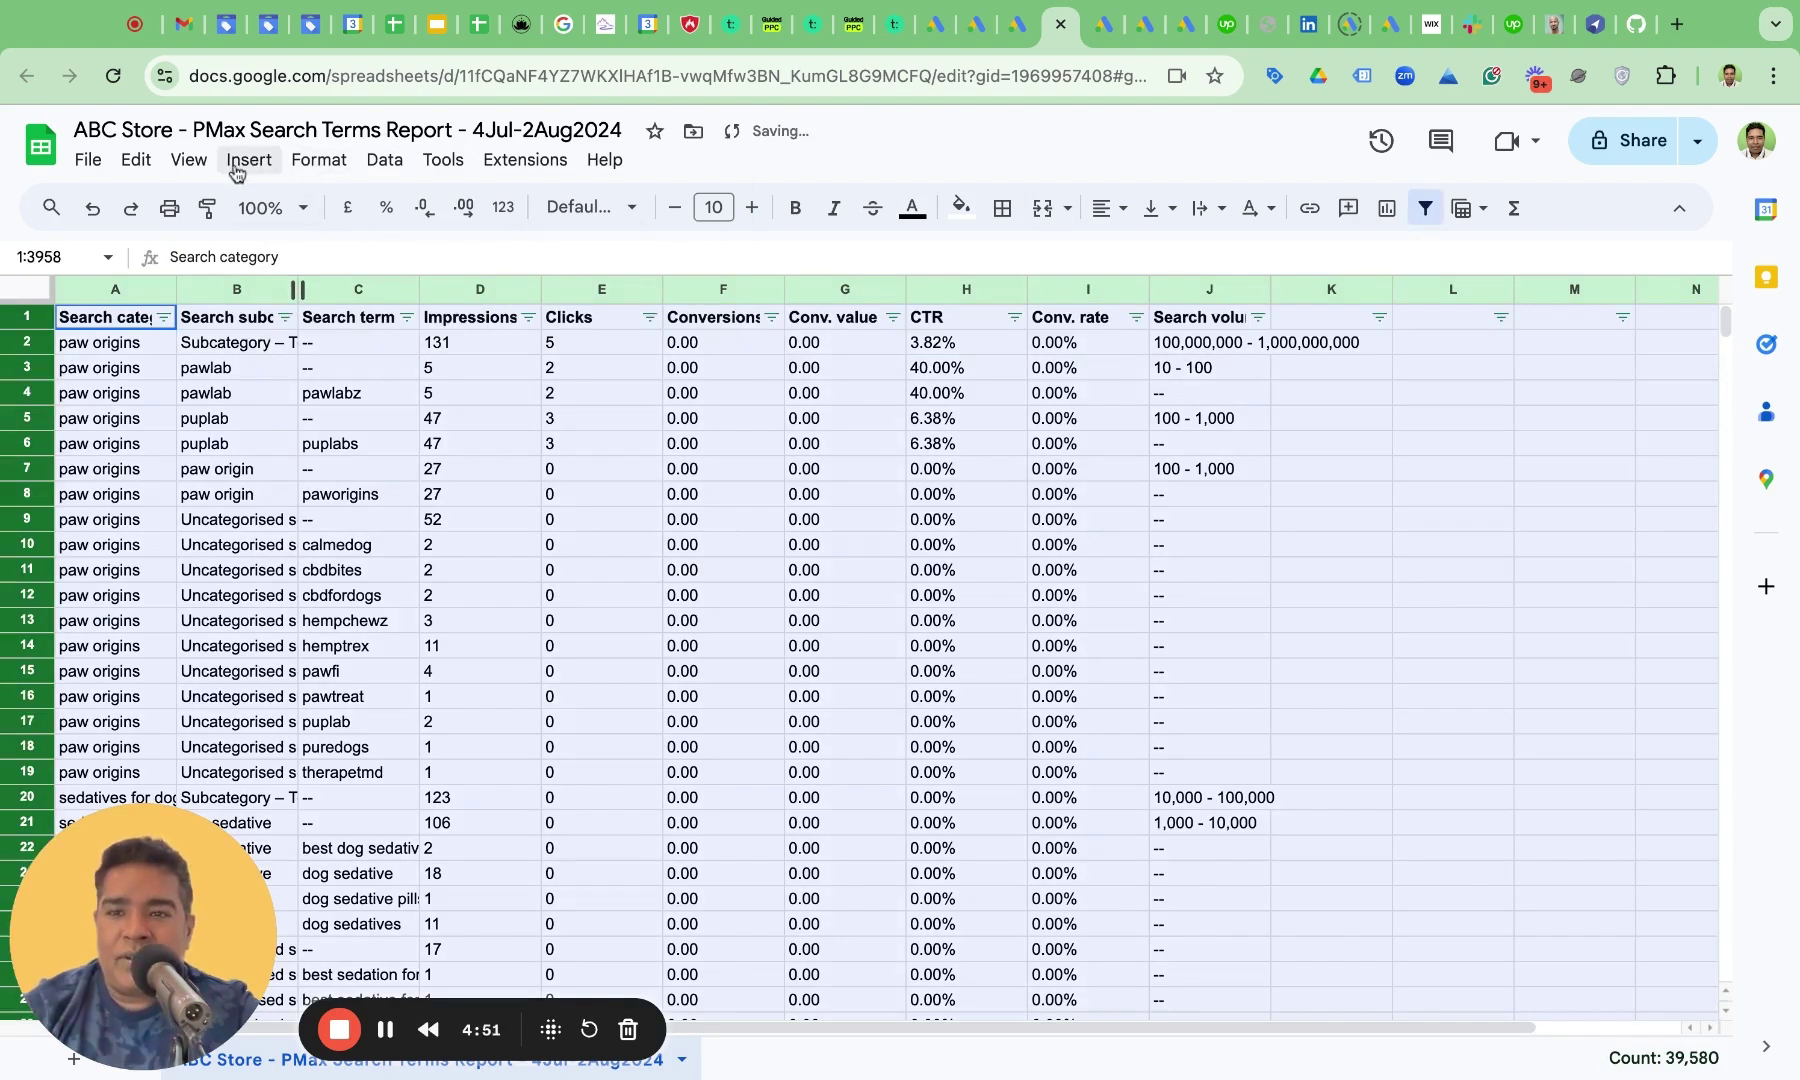
- Freeze the header row with View > Freeze > 1 row
{"action": "left_click", "coordinate": [189, 160]}
{"action": "left_click", "coordinate": [515, 620]}
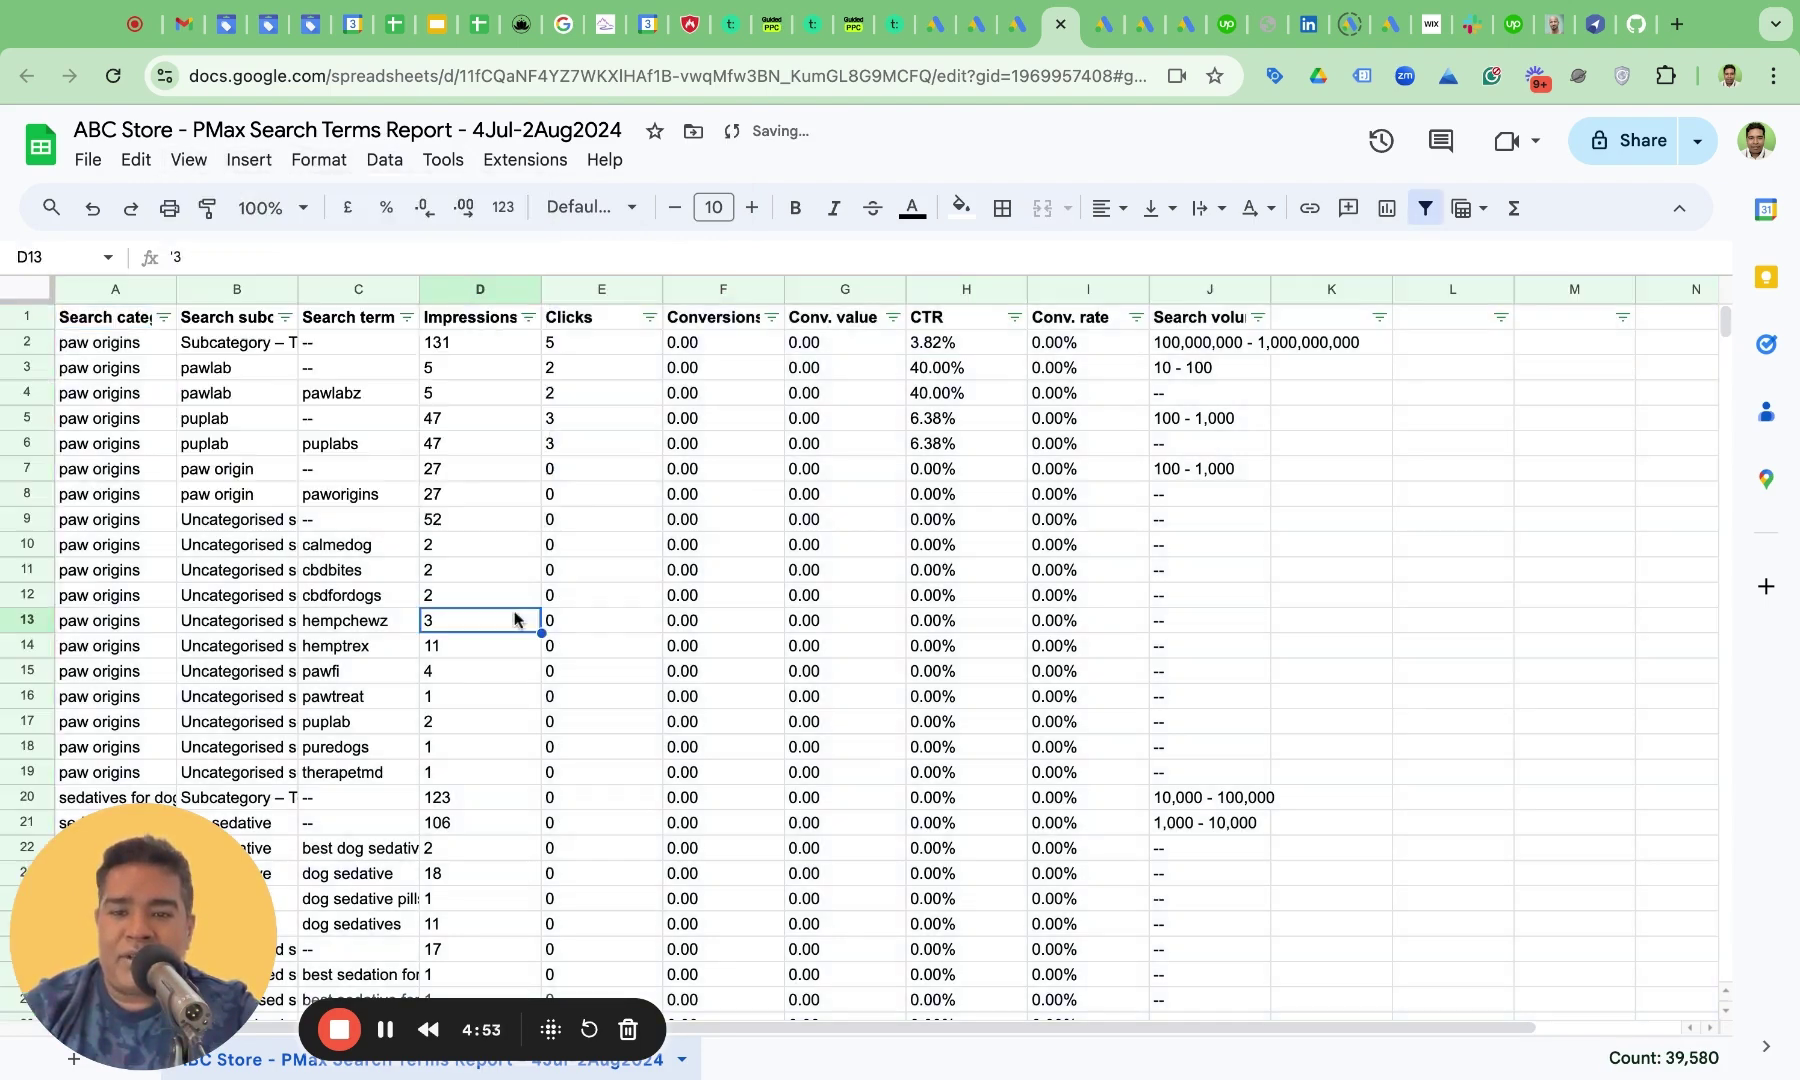
{"action": "left_click", "coordinate": [30, 316]}
{"action": "left_click", "coordinate": [189, 160]}
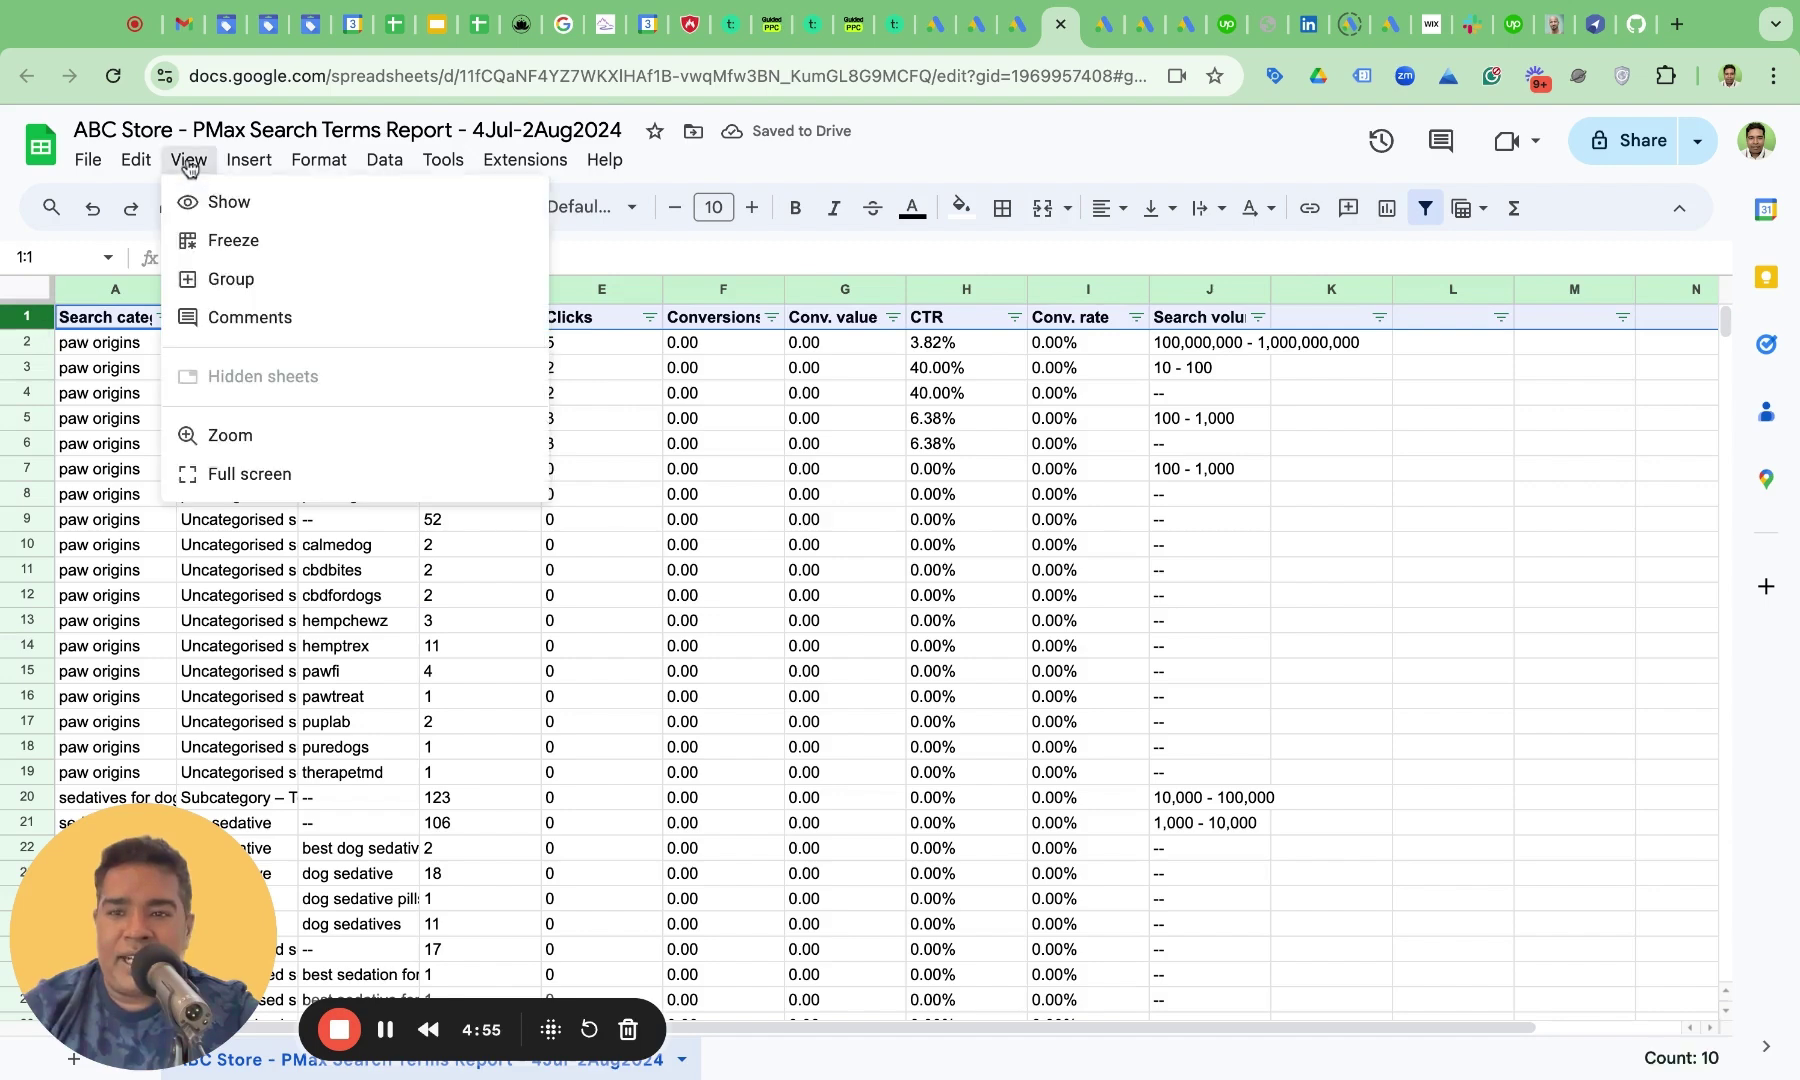
{"action": "mouse_move", "coordinate": [240, 240]}
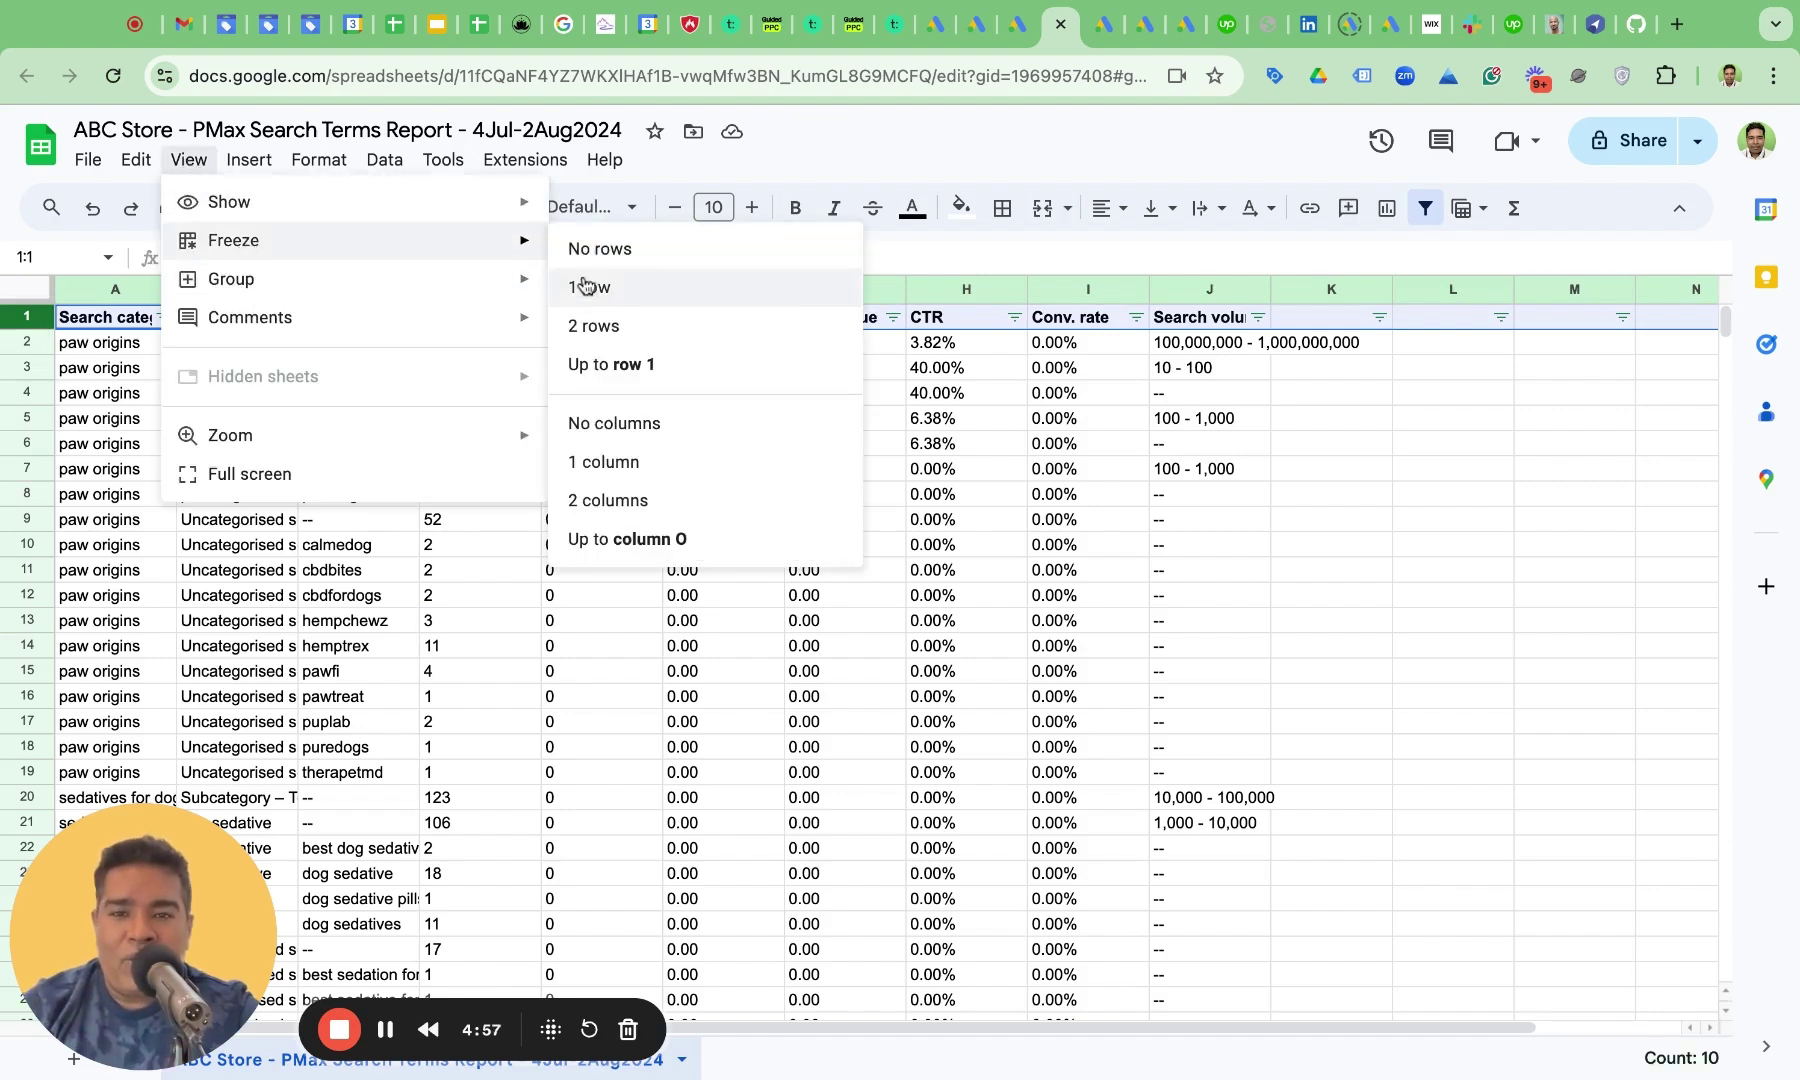
{"action": "left_click", "coordinate": [620, 290]}
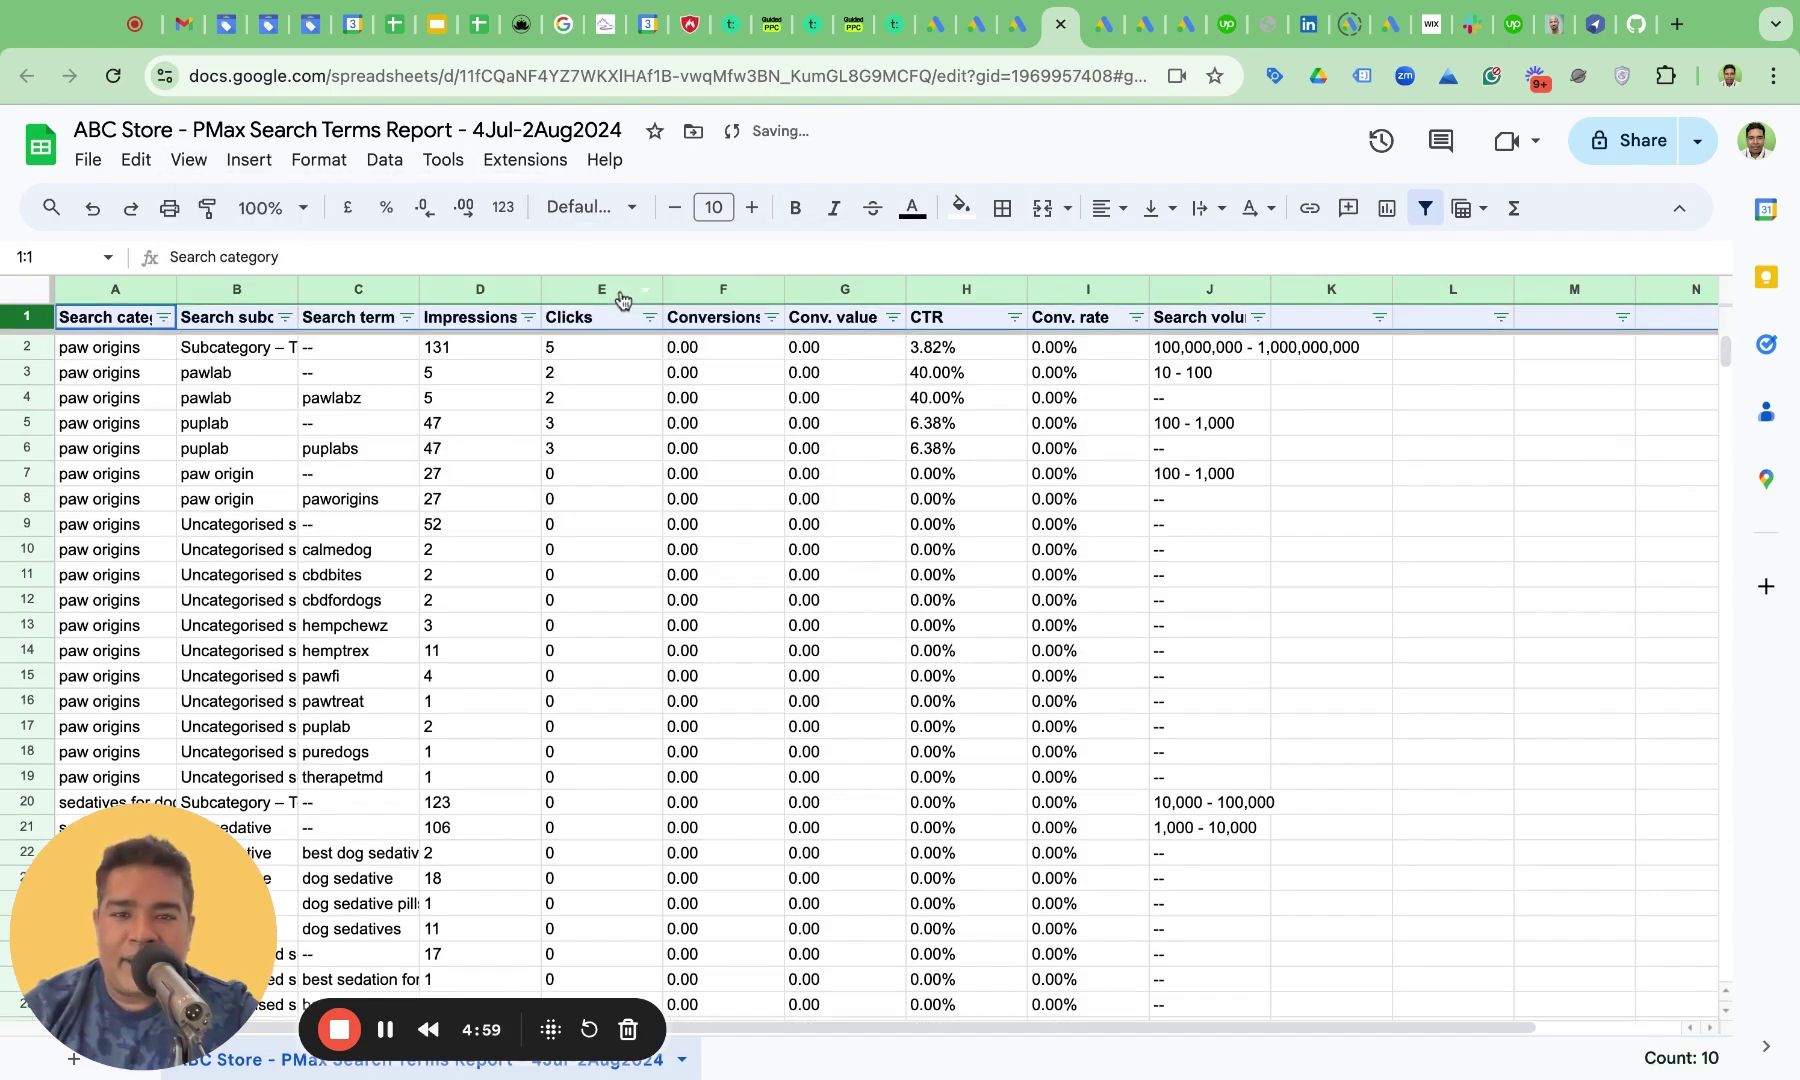
{"action": "left_click", "coordinate": [658, 474]}
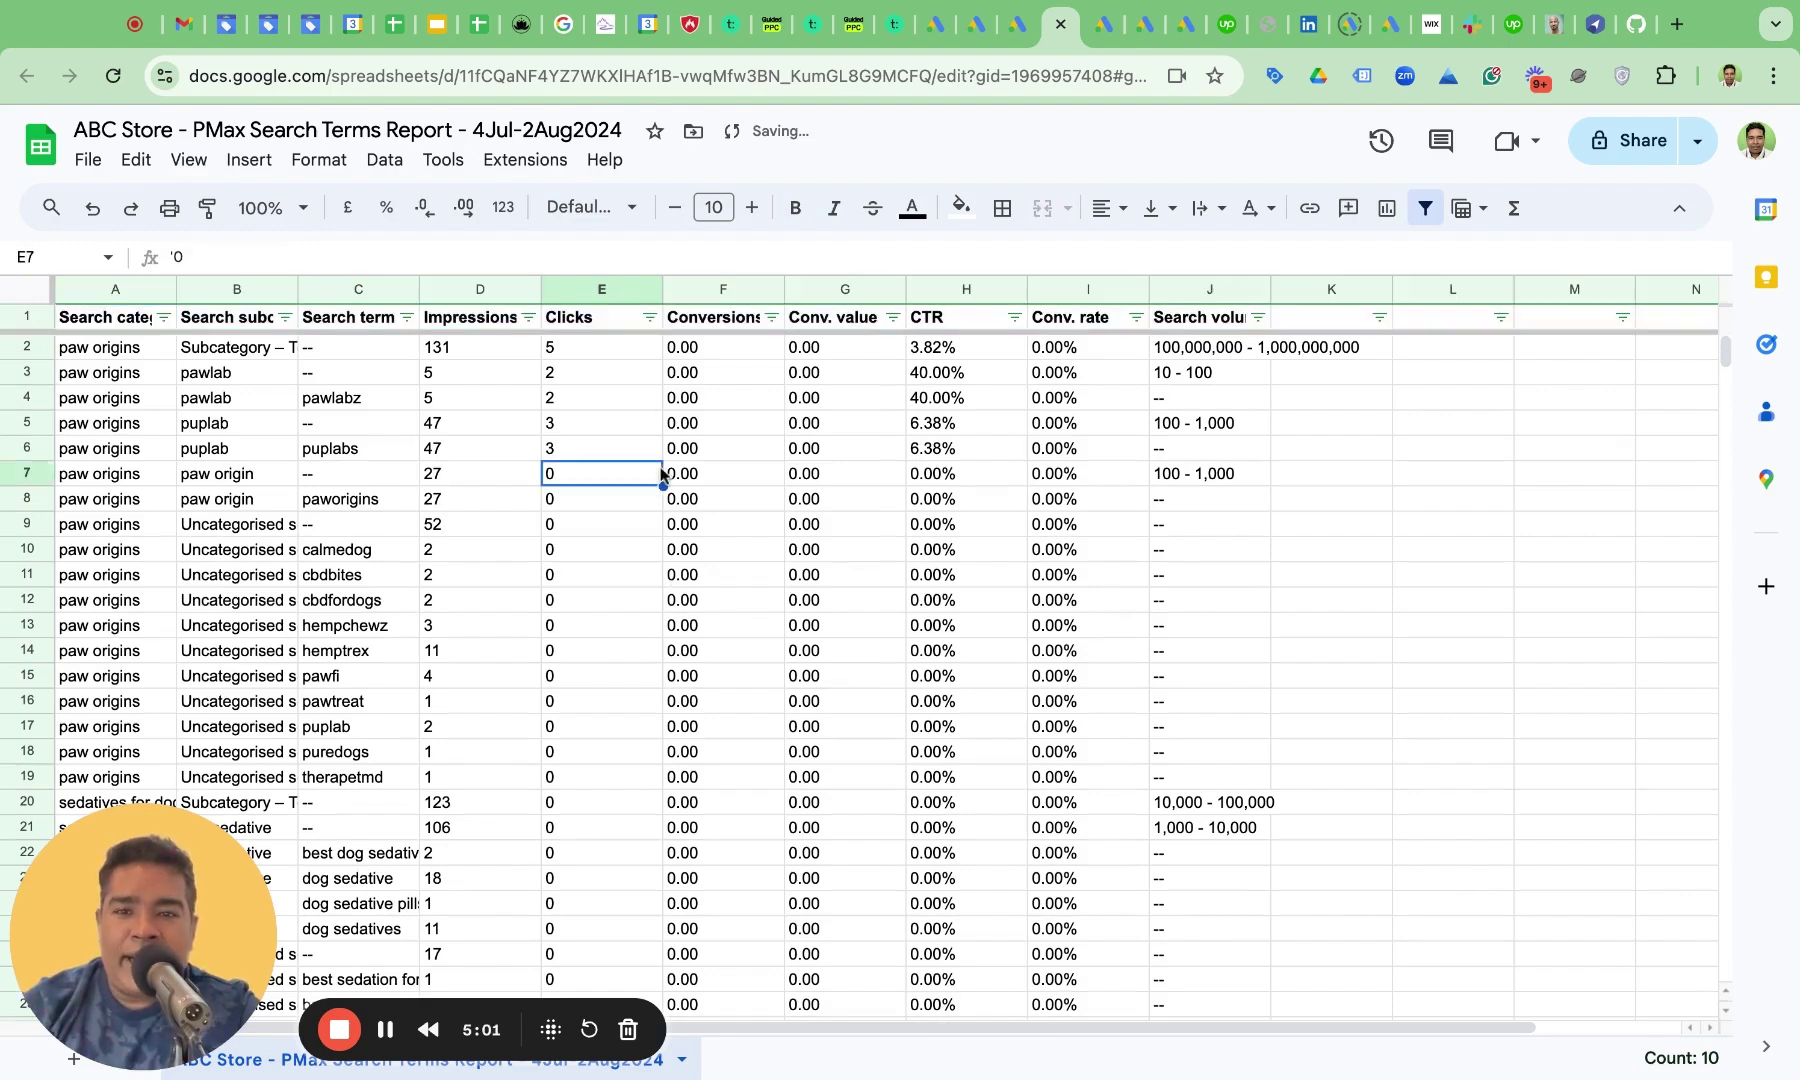
- Format the Impressions through Conv. value columns as whole numbers with no decimals
{"action": "left_click", "coordinate": [475, 290]}
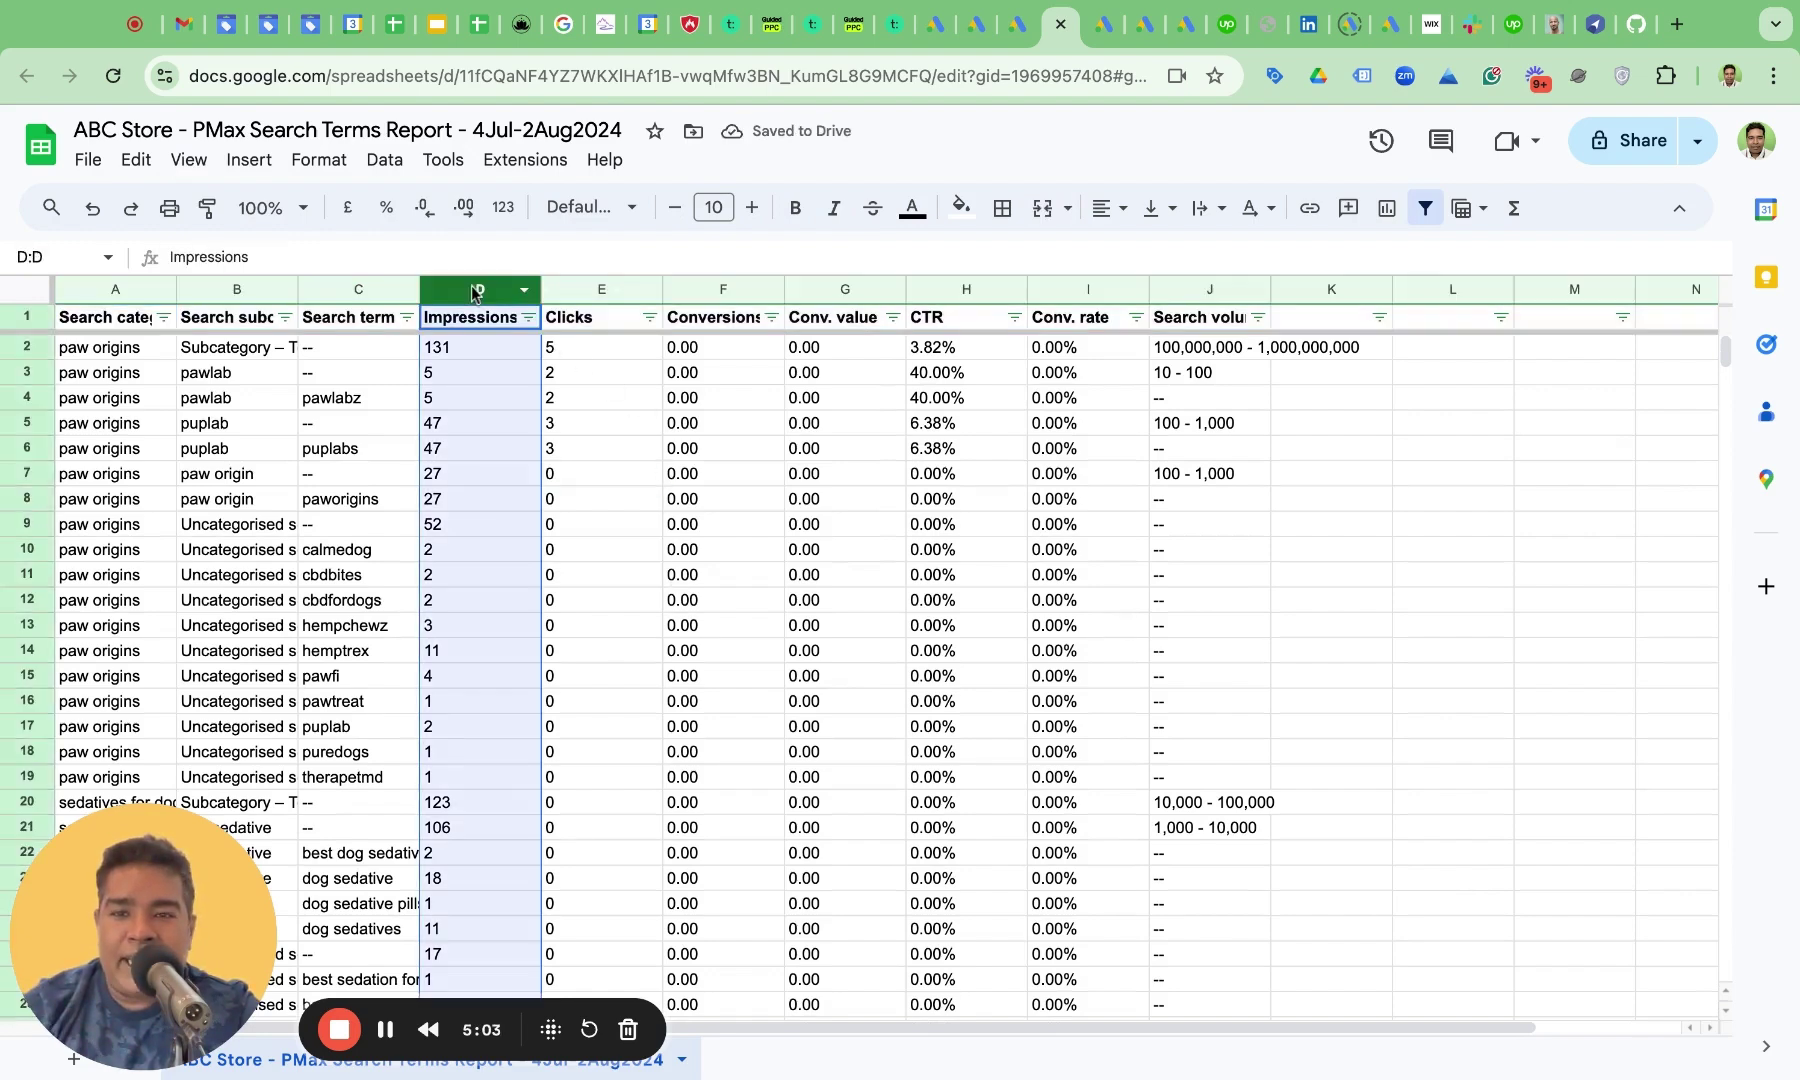
{"action": "key", "text": "shift+Right"}
{"action": "key", "text": "shift+Right"}
{"action": "key", "text": "shift+Right"}
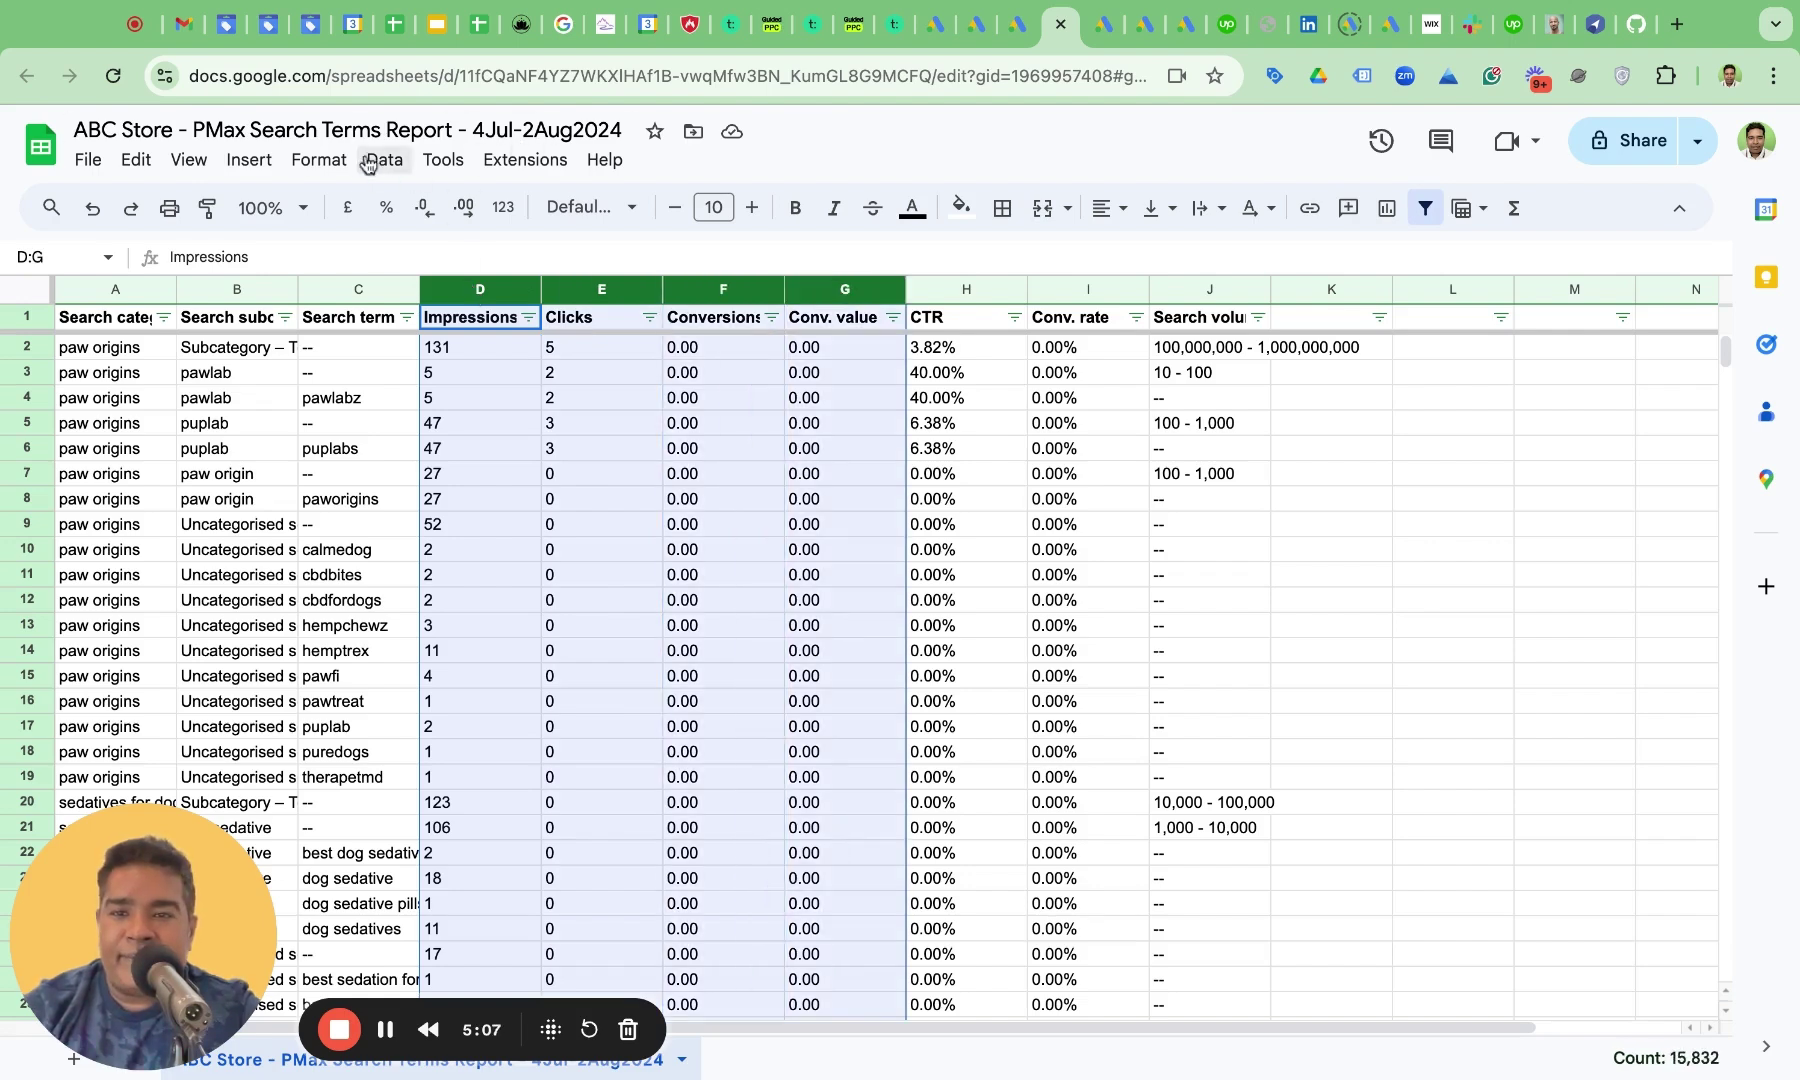
{"action": "left_click", "coordinate": [336, 160]}
{"action": "mouse_move", "coordinate": [393, 280]}
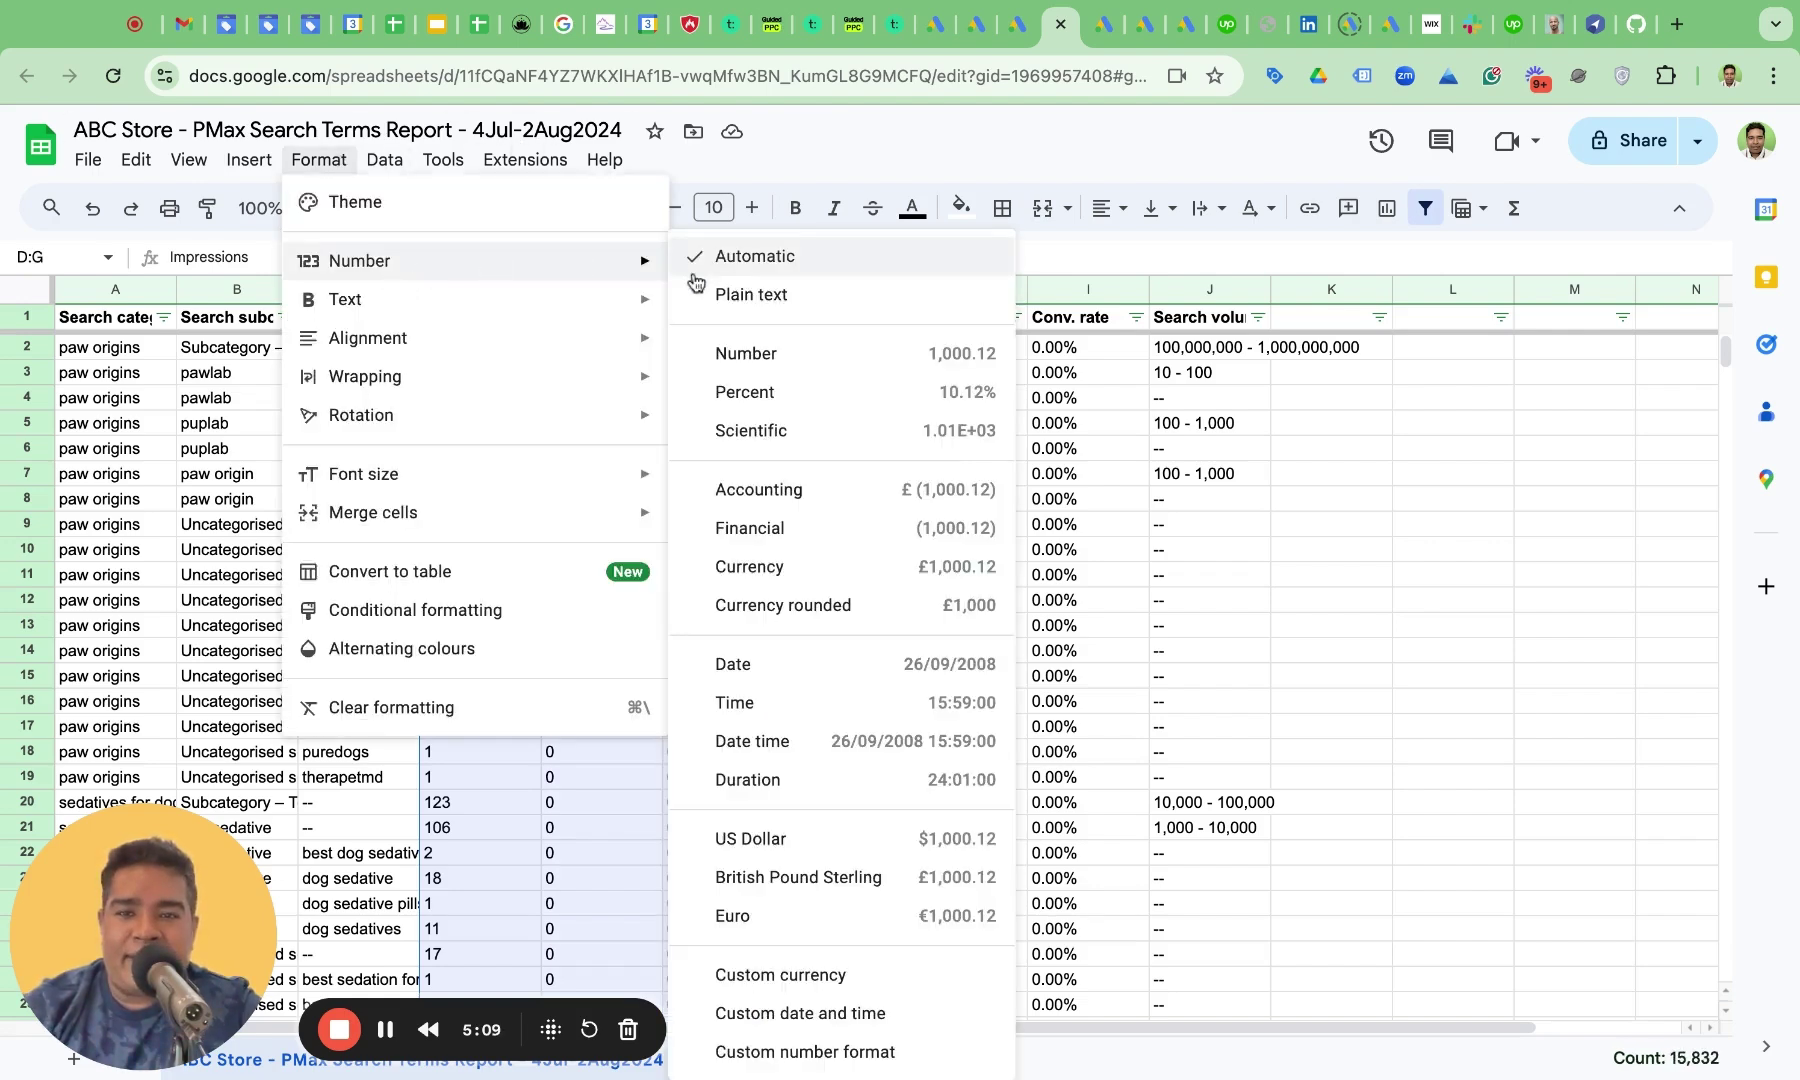
{"action": "left_click", "coordinate": [756, 364]}
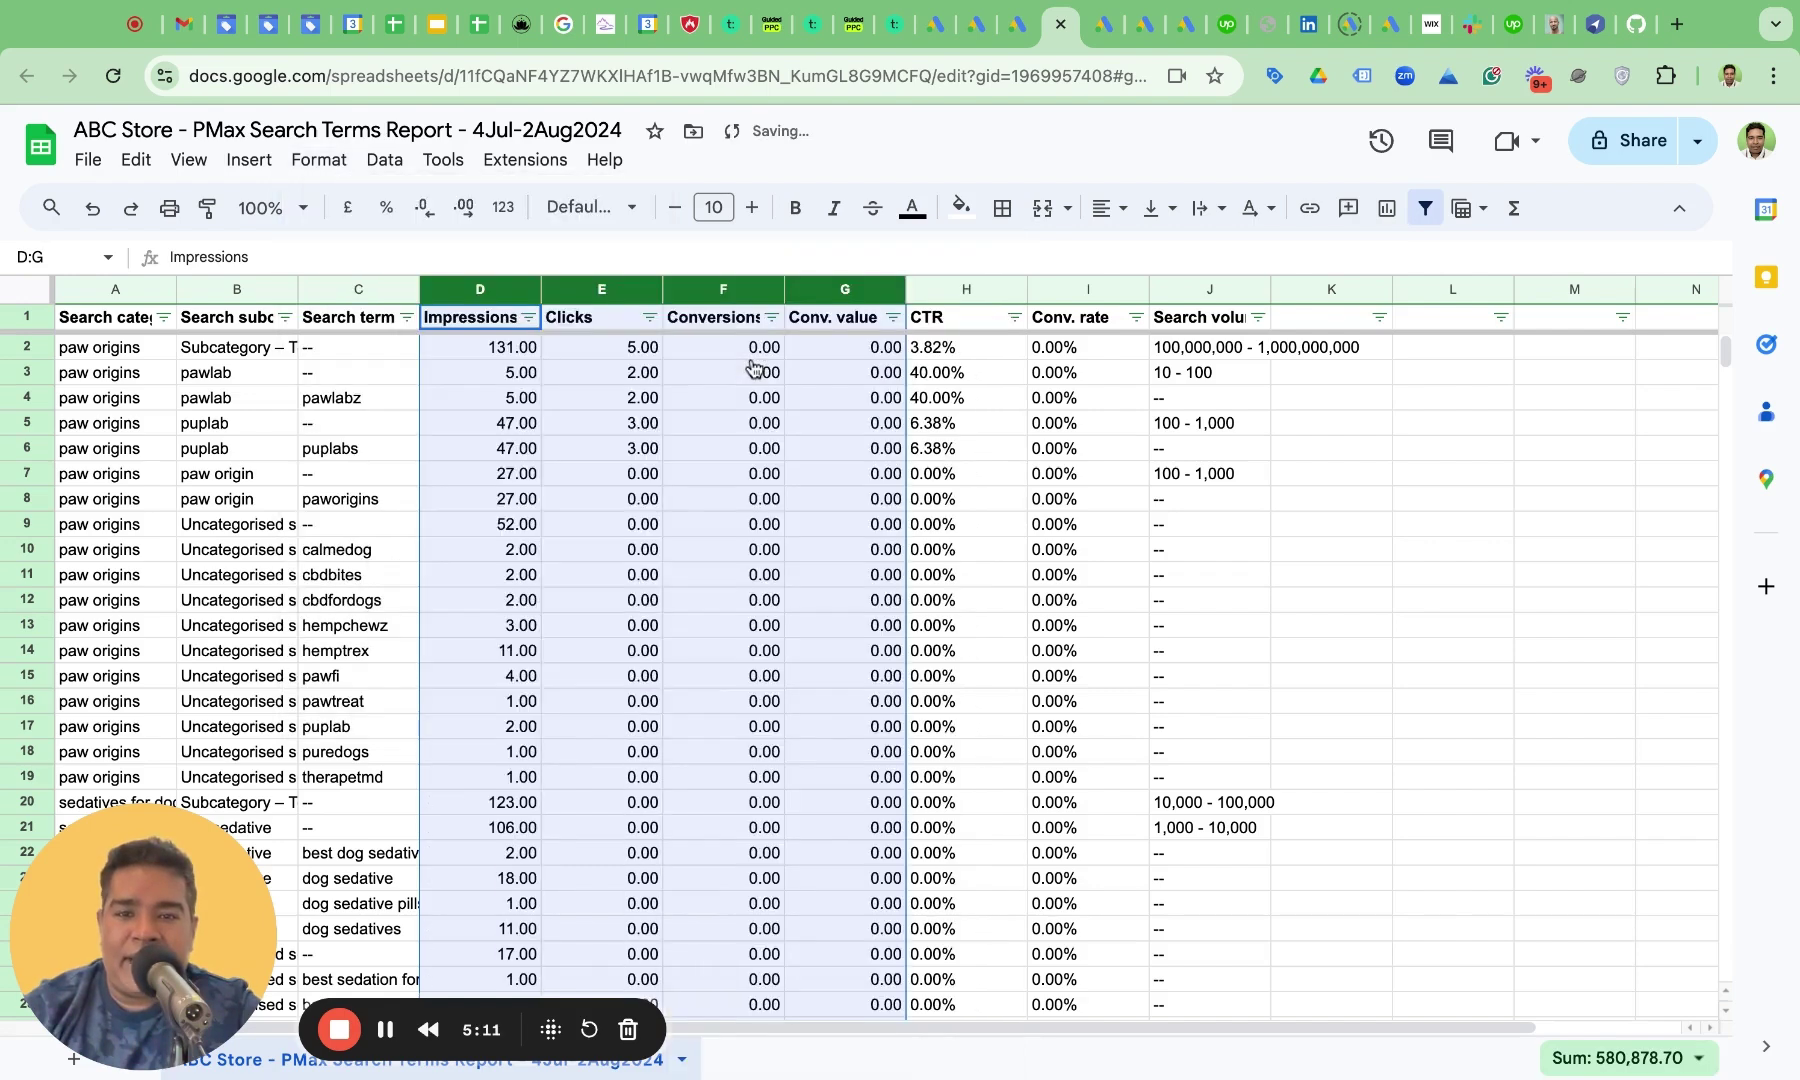
{"action": "double_click", "coordinate": [424, 210]}
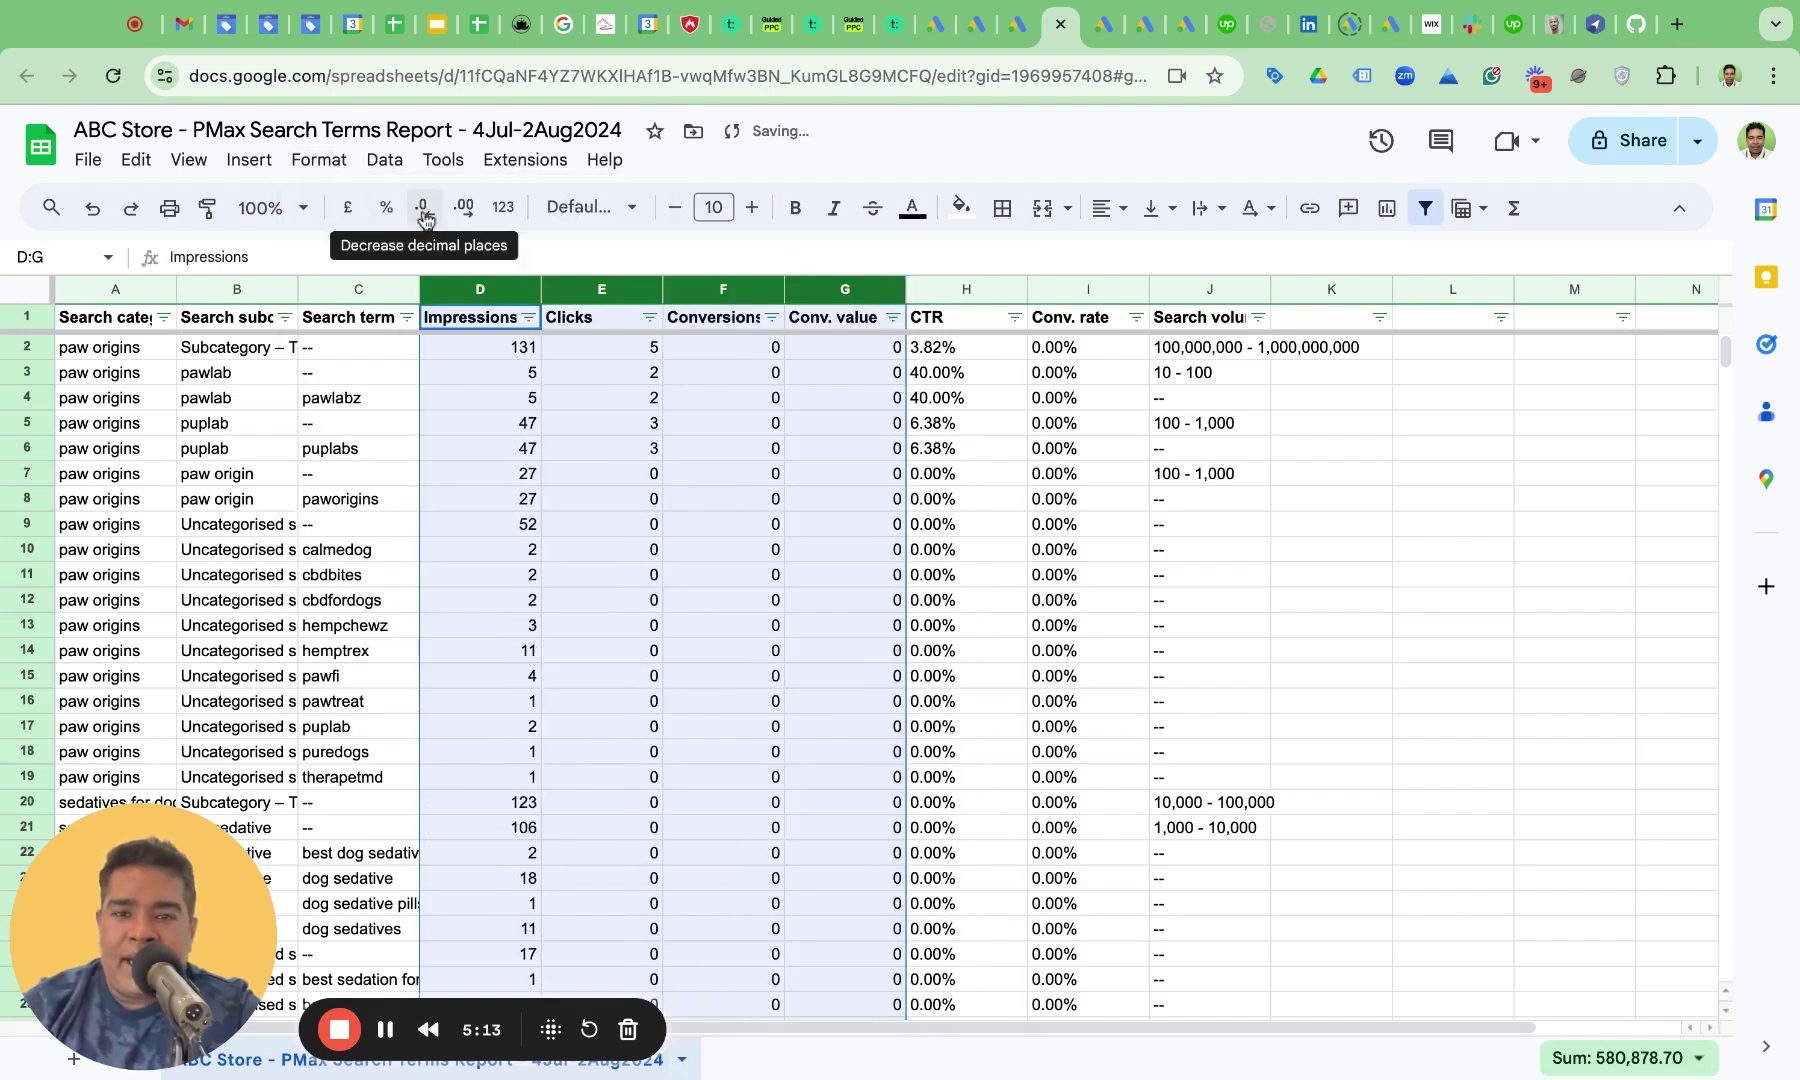
{"action": "left_click", "coordinate": [740, 484]}
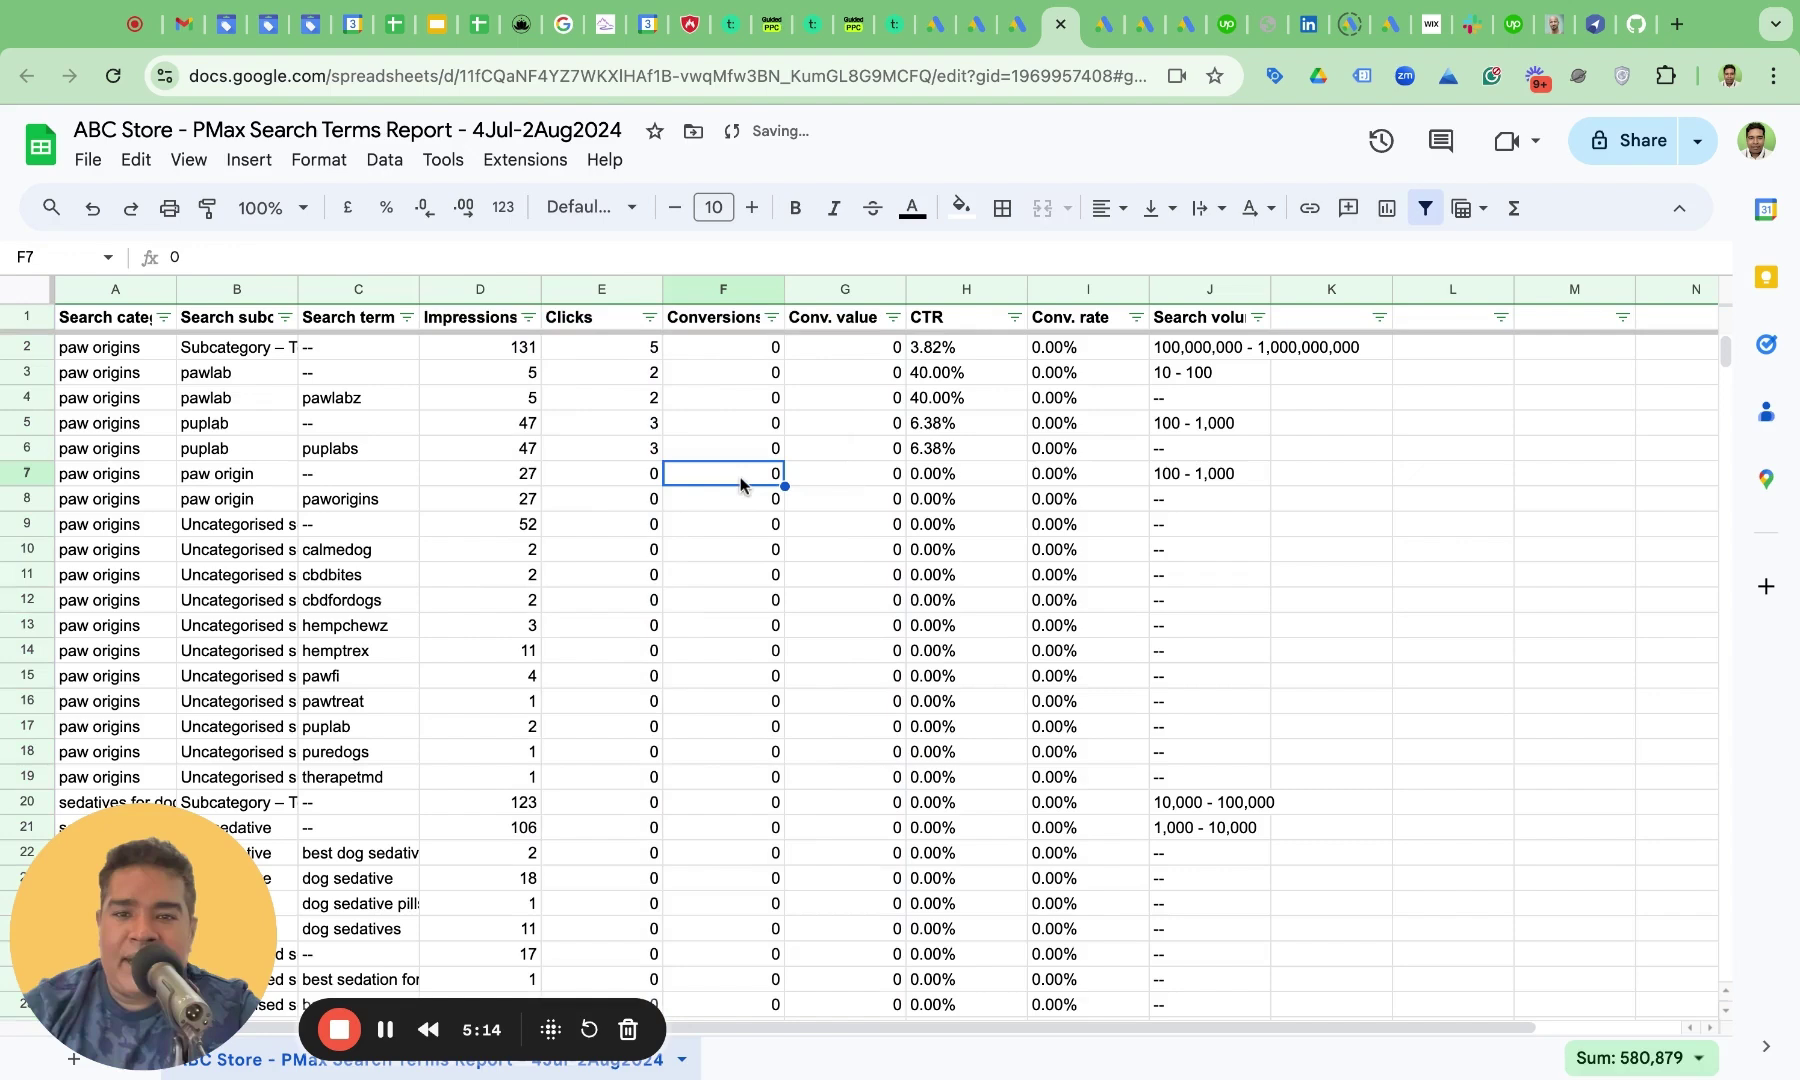
- Sort the data by Impressions, then by Clicks, highest first (top at 166 clicks)
{"action": "left_click", "coordinate": [528, 317]}
{"action": "left_click", "coordinate": [390, 410]}
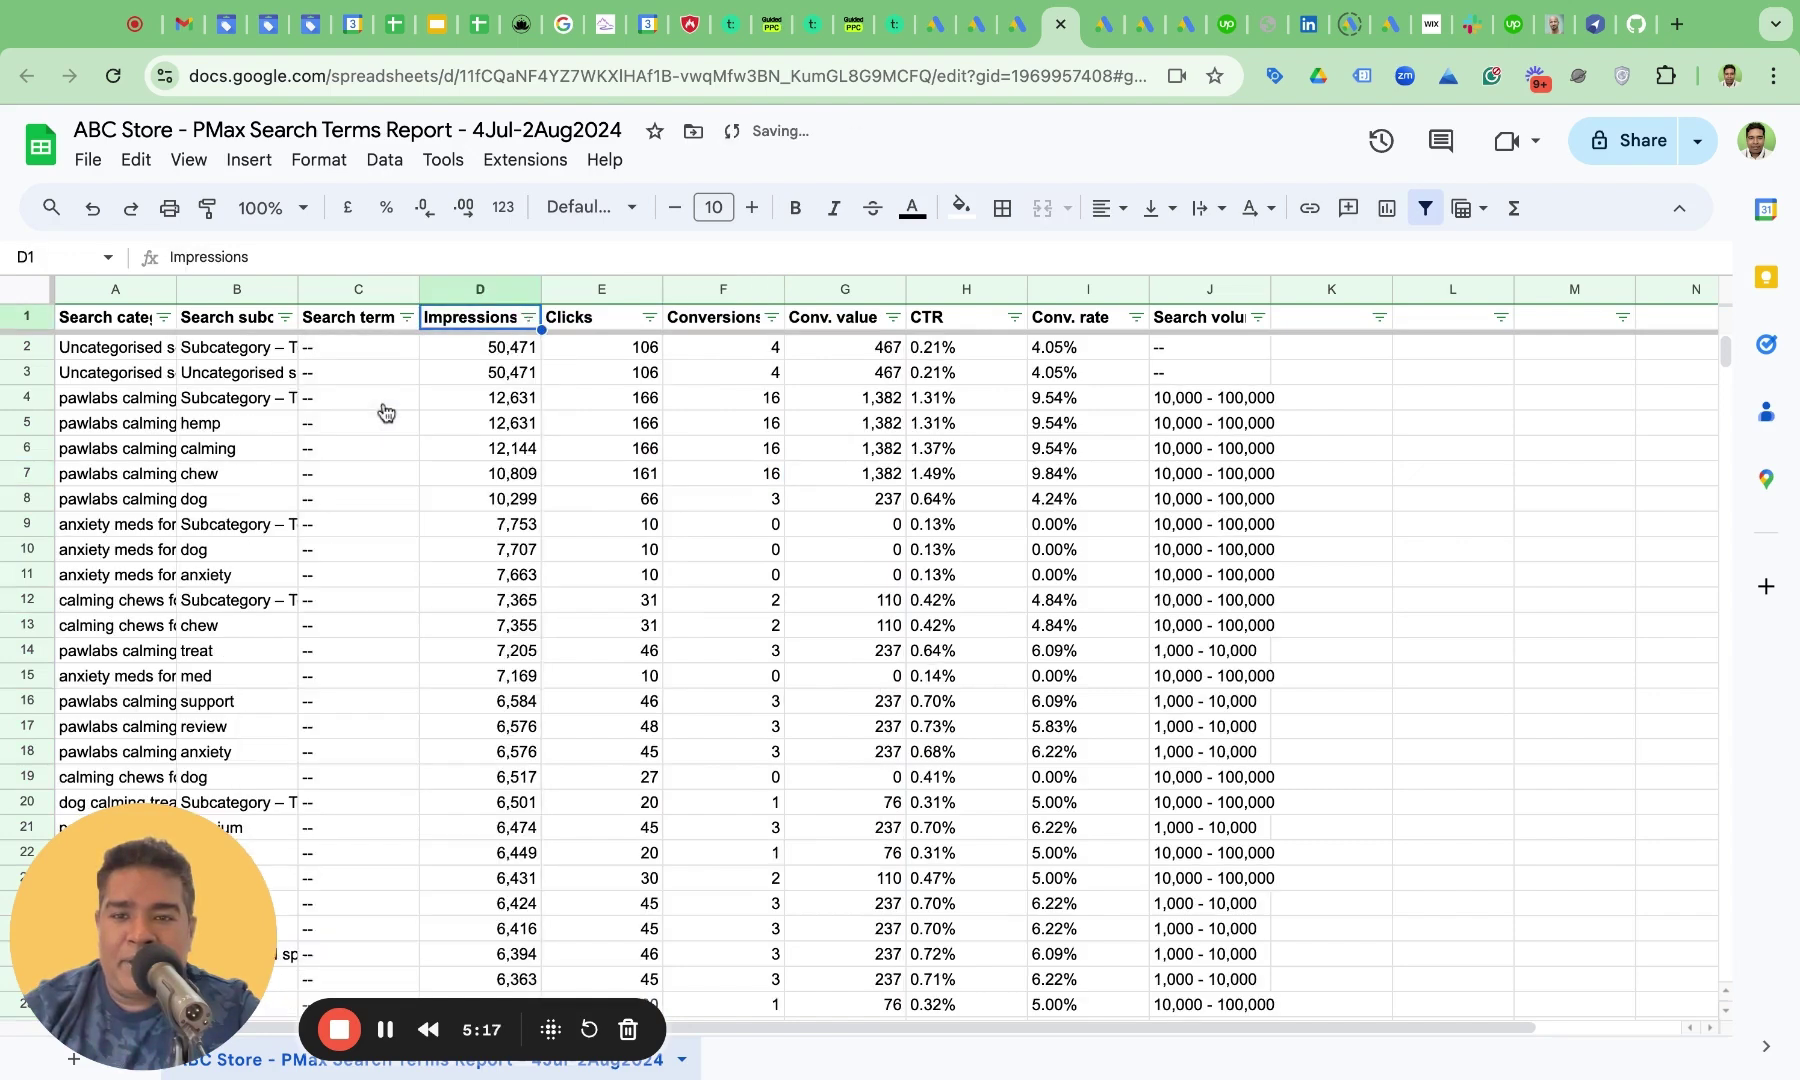
{"action": "left_click", "coordinate": [649, 318]}
{"action": "left_click", "coordinate": [474, 399]}
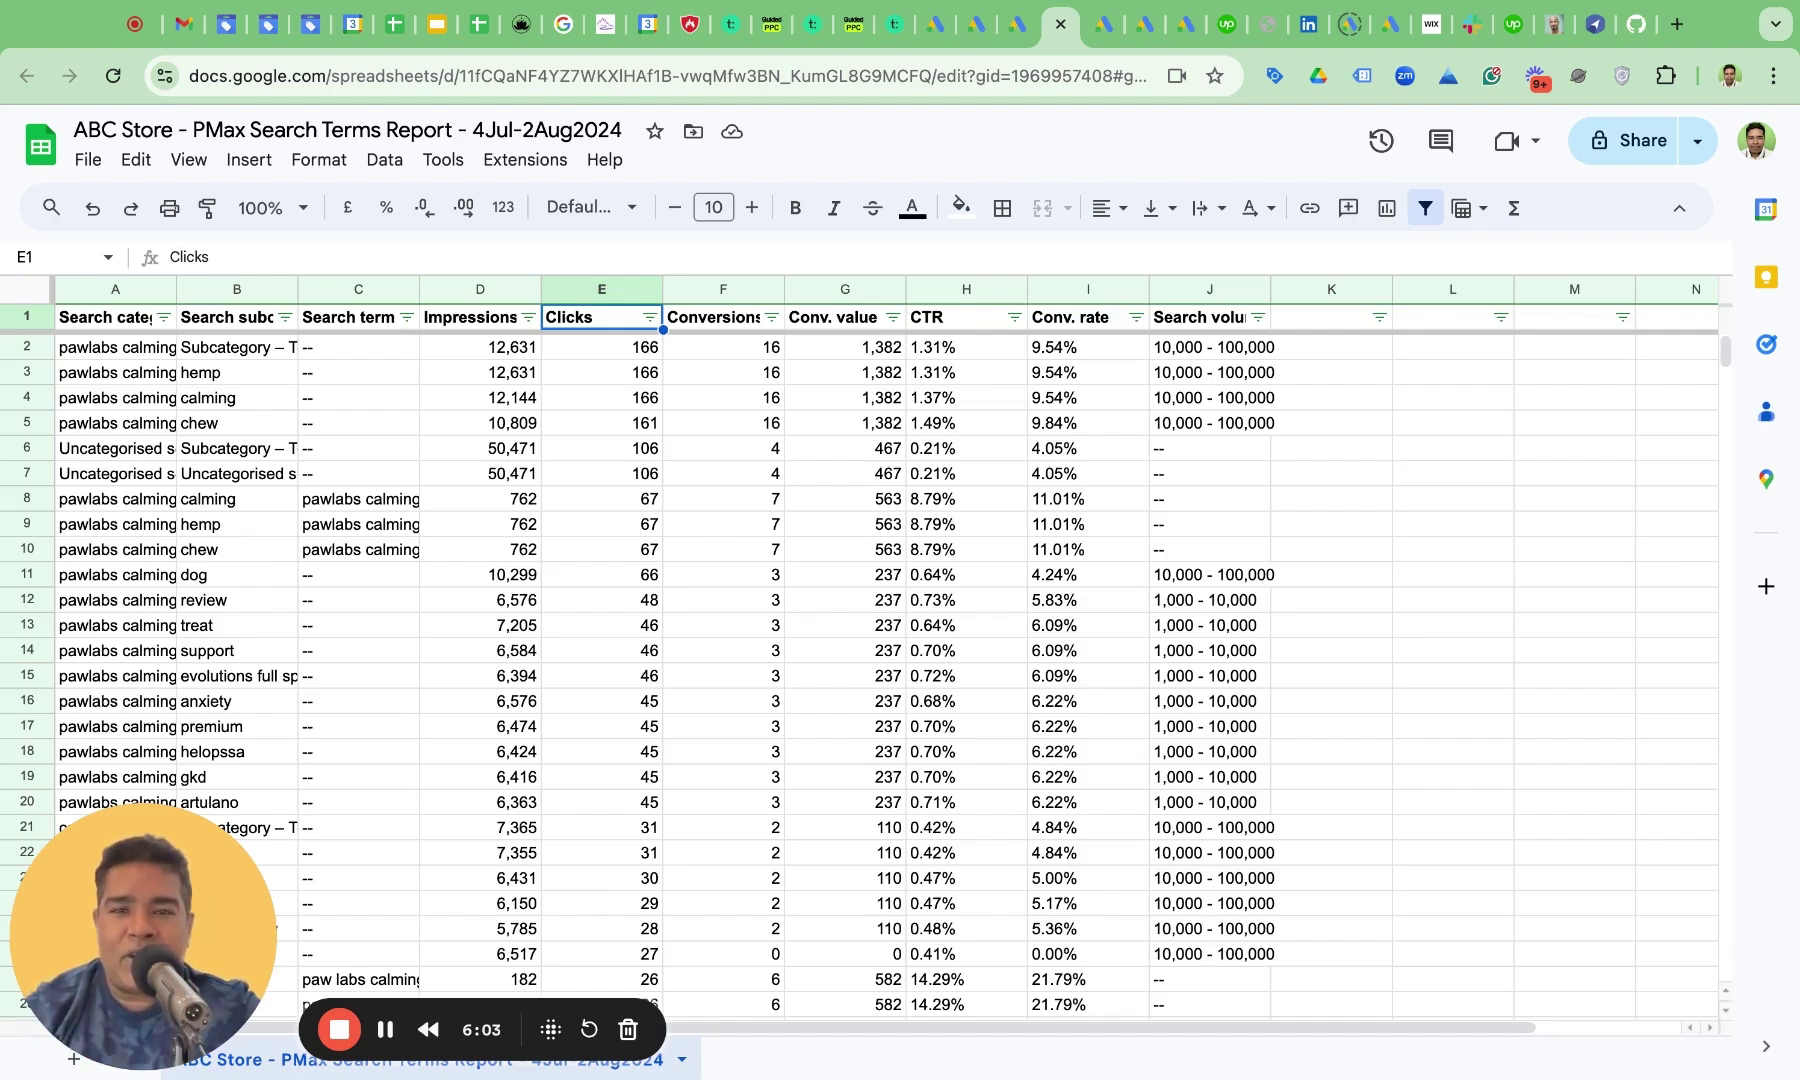
- Load guidedppc.com in a new browser tab by typing 'guided' in the address bar
{"action": "left_click", "coordinate": [1679, 36]}
{"action": "type", "text": "guided"}
{"action": "key", "text": "Return"}
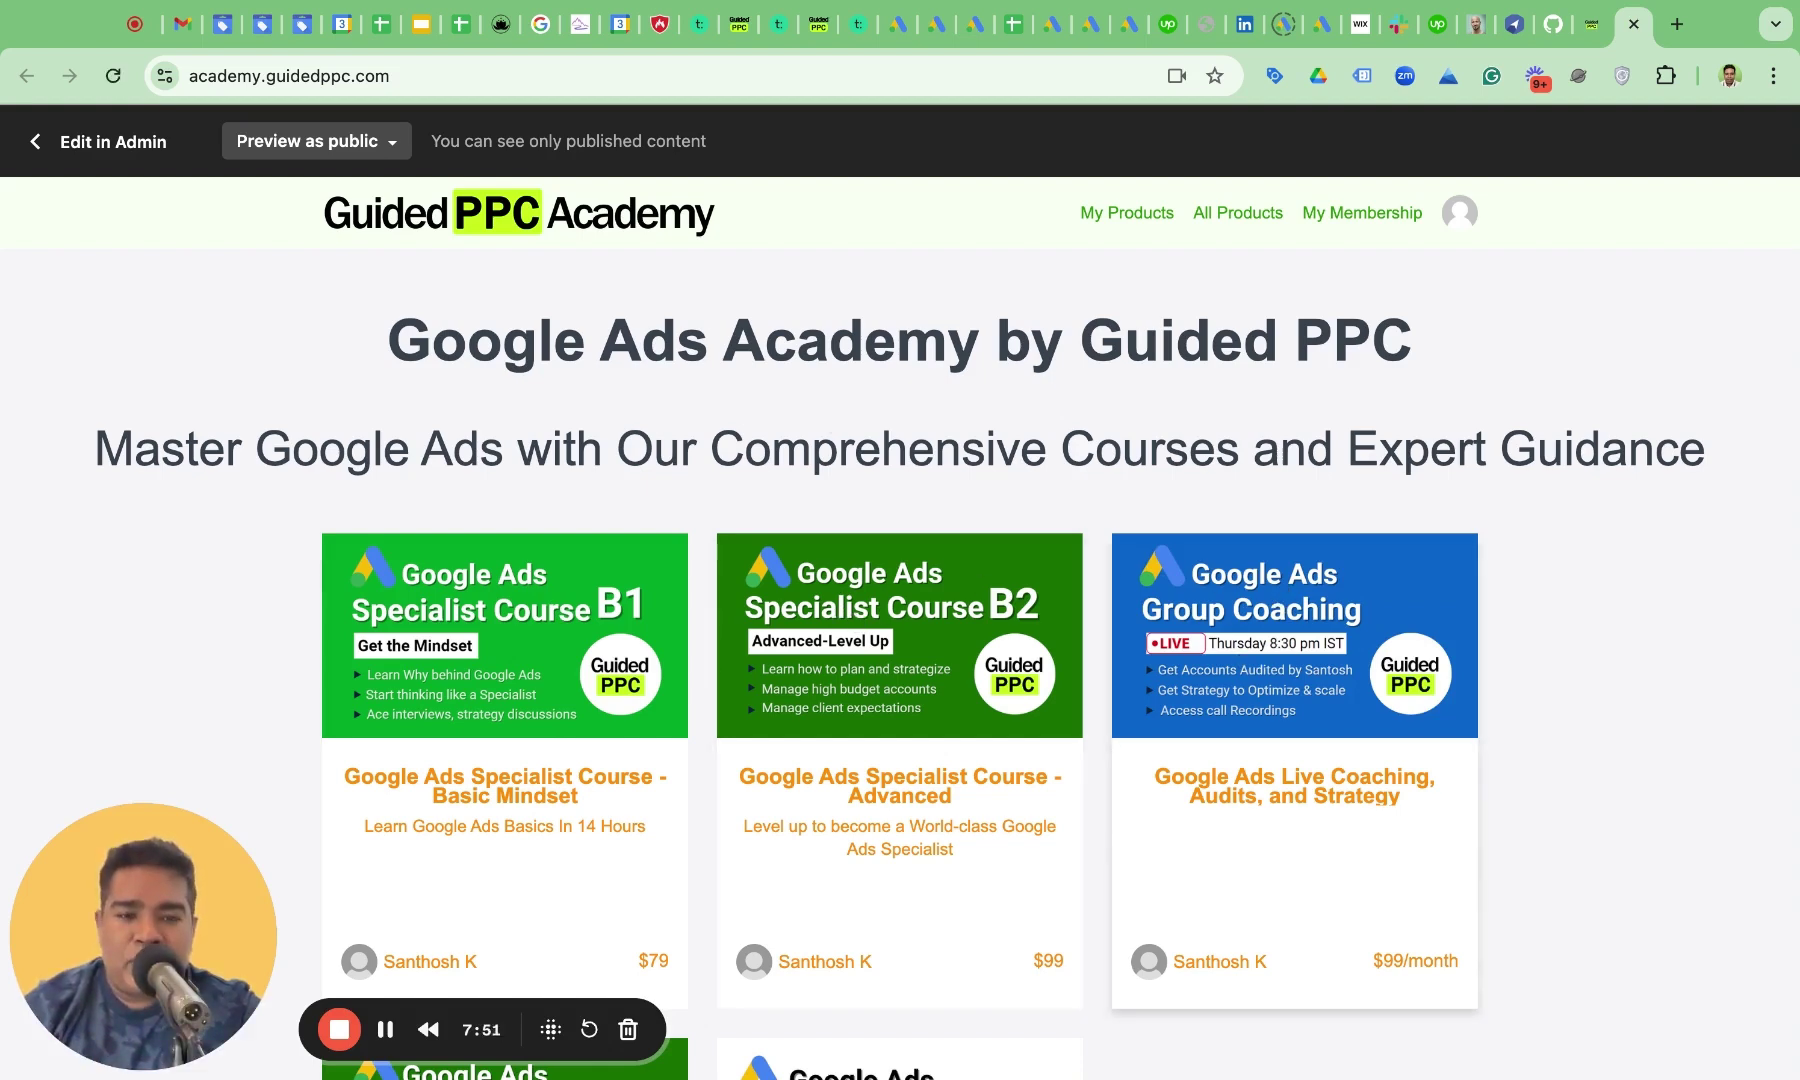
- Scroll through the Google Ads Academy course cards, then reload the page
{"action": "scroll", "coordinate": [1234, 440], "scroll_direction": "down", "scroll_amount": 5}
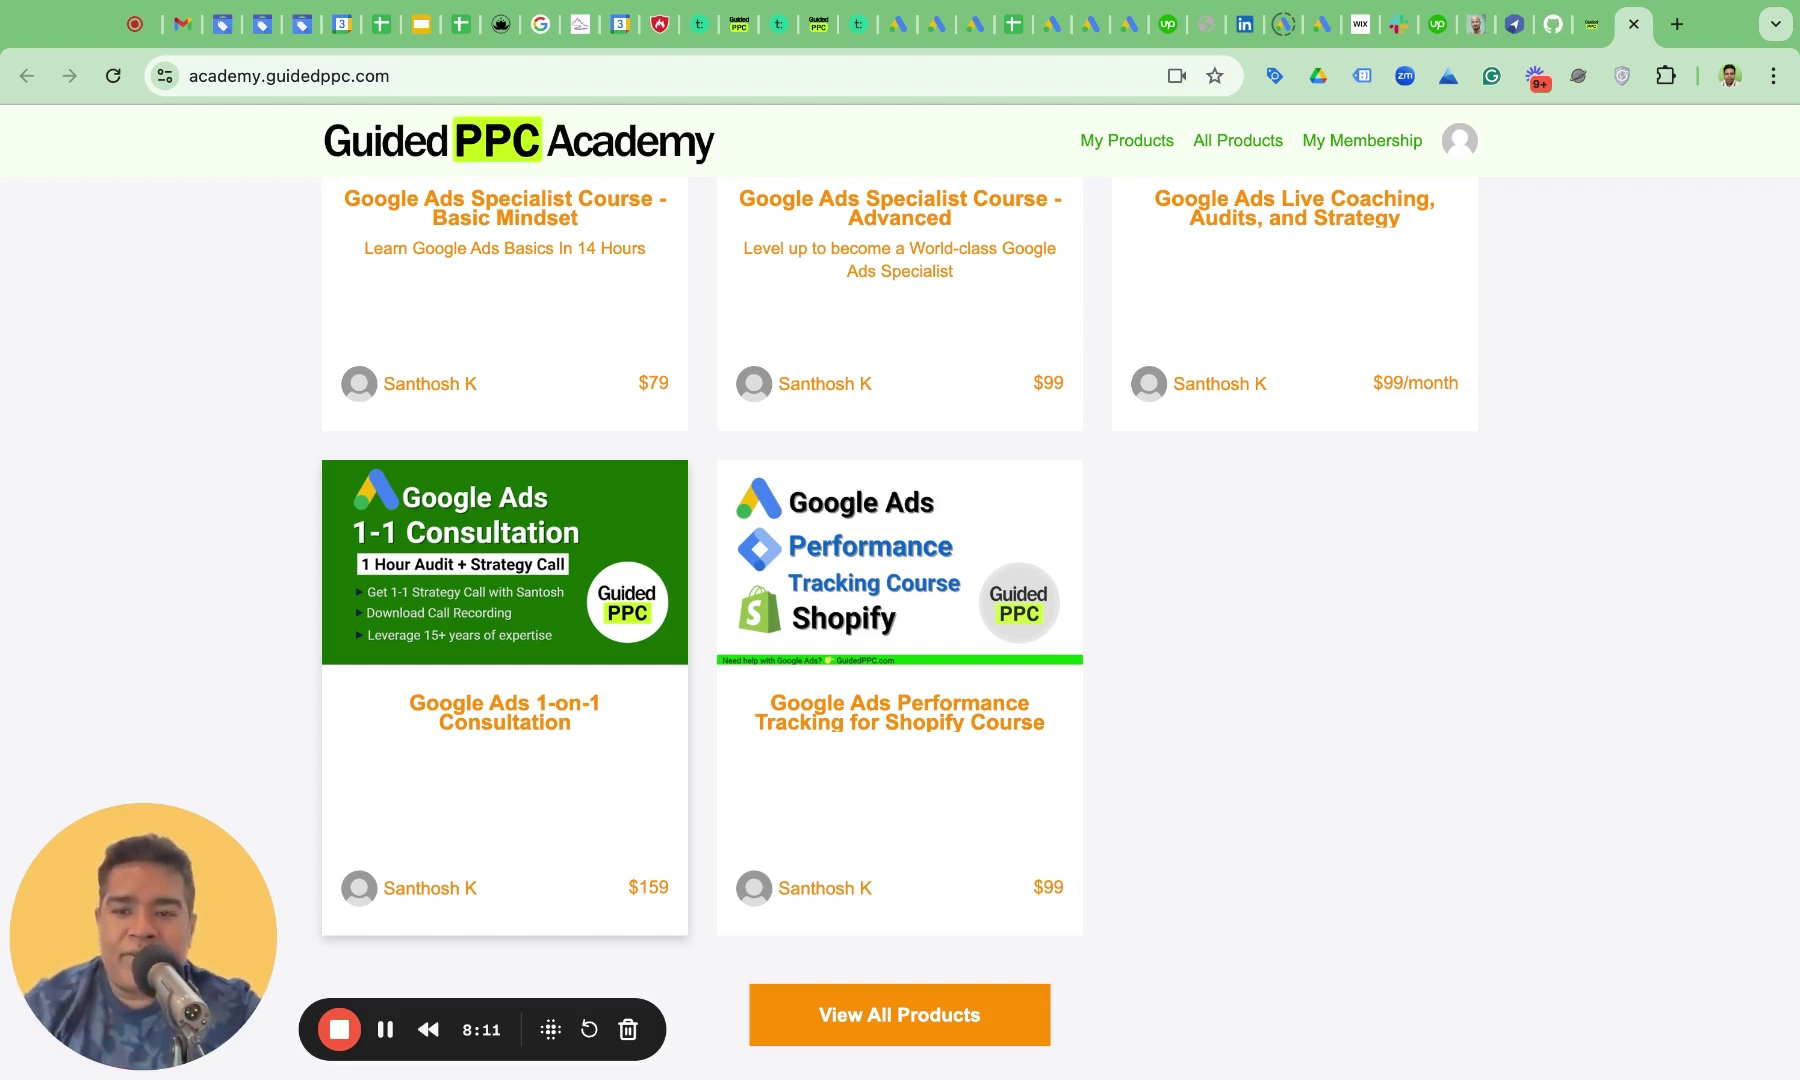
{"action": "key", "text": "super+r"}
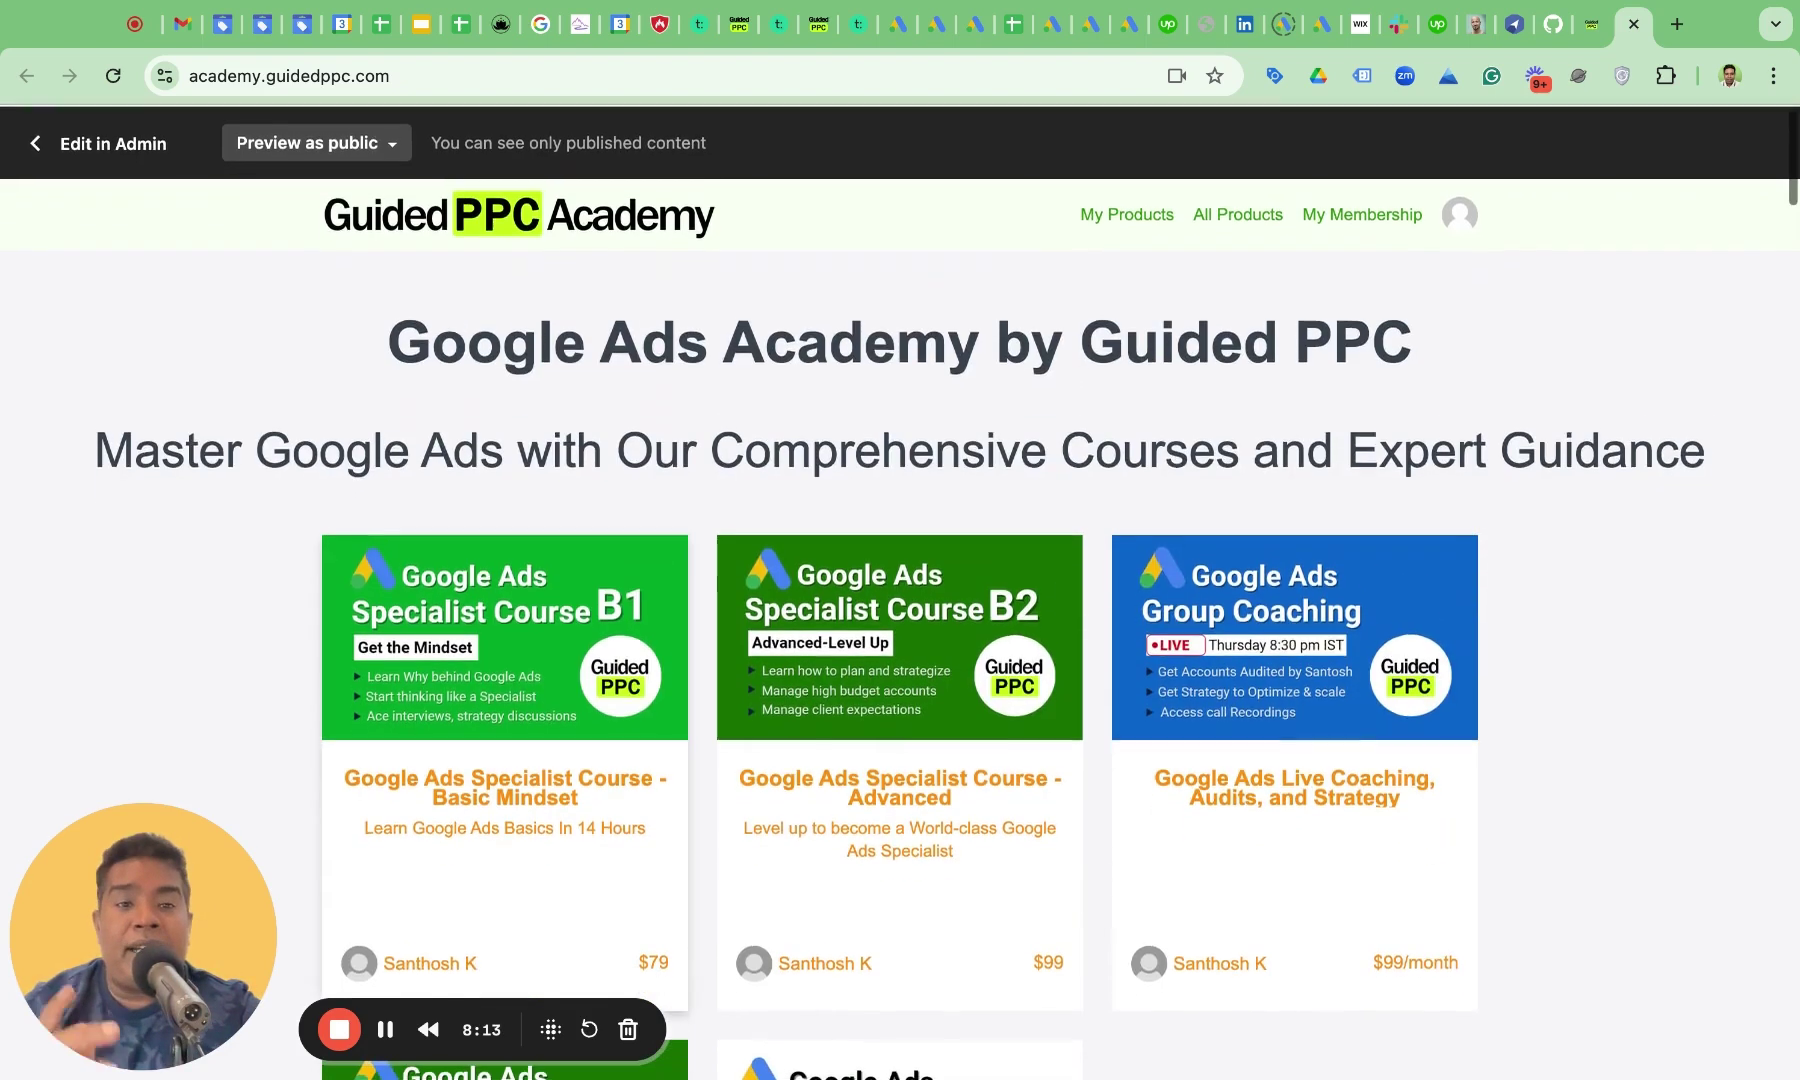
- Switch to the guidedppc.com tab and scroll down to the Whitelabel Google Ads section
{"action": "left_click", "coordinate": [1592, 24]}
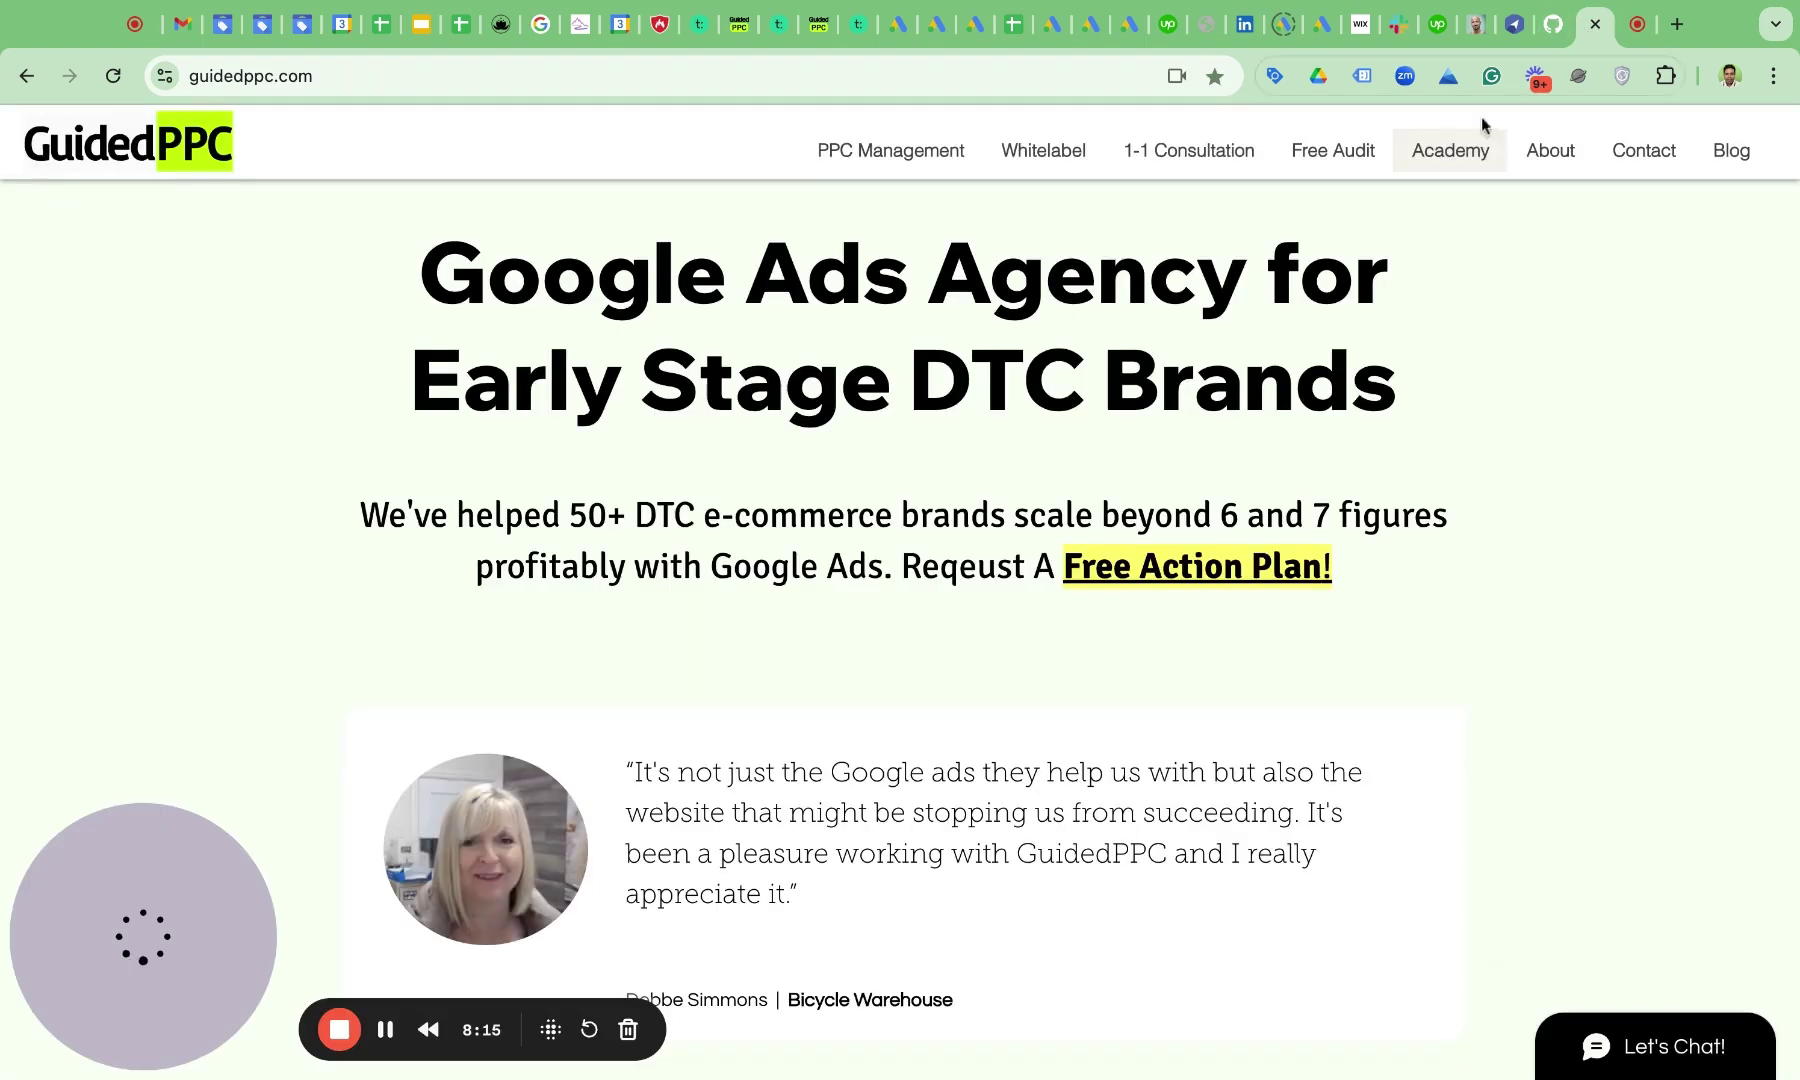
{"action": "scroll", "coordinate": [1145, 630], "scroll_direction": "down", "scroll_amount": 20}
{"action": "scroll", "coordinate": [1146, 634], "scroll_direction": "down", "scroll_amount": 10}
{"action": "scroll", "coordinate": [900, 630], "scroll_direction": "down", "scroll_amount": 8}
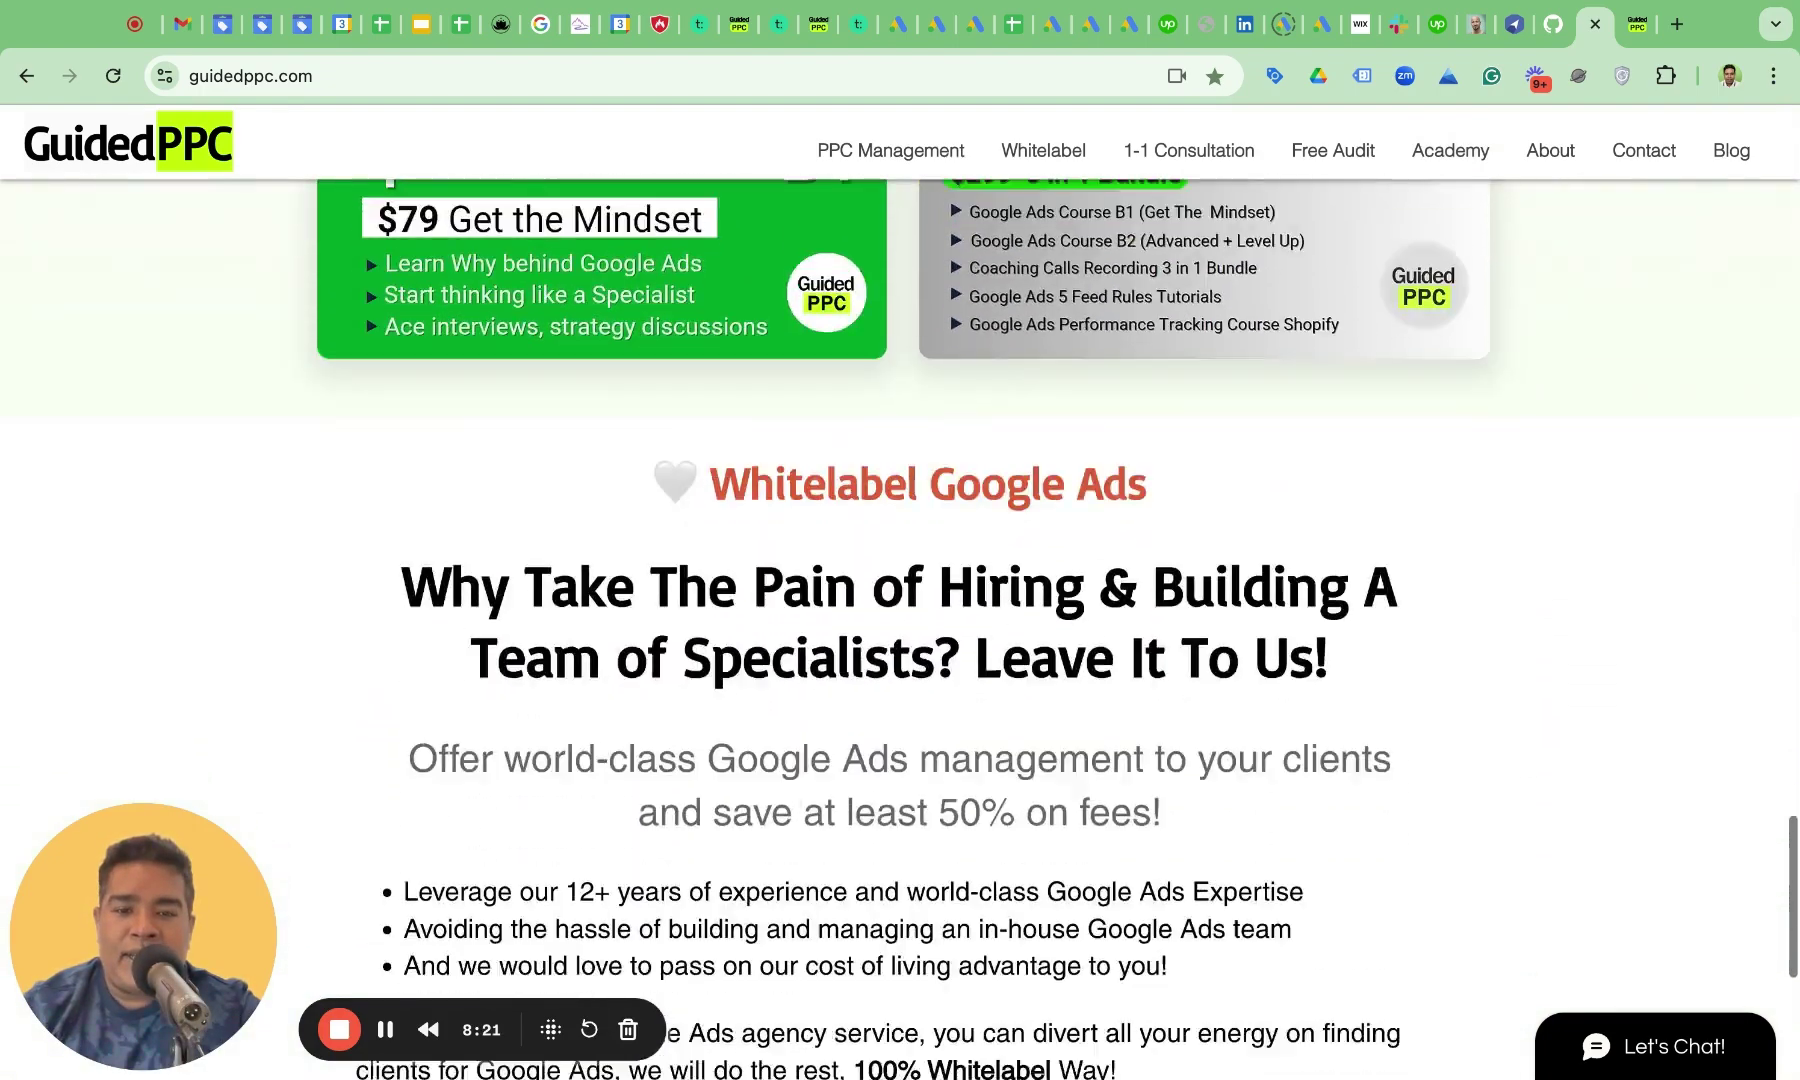